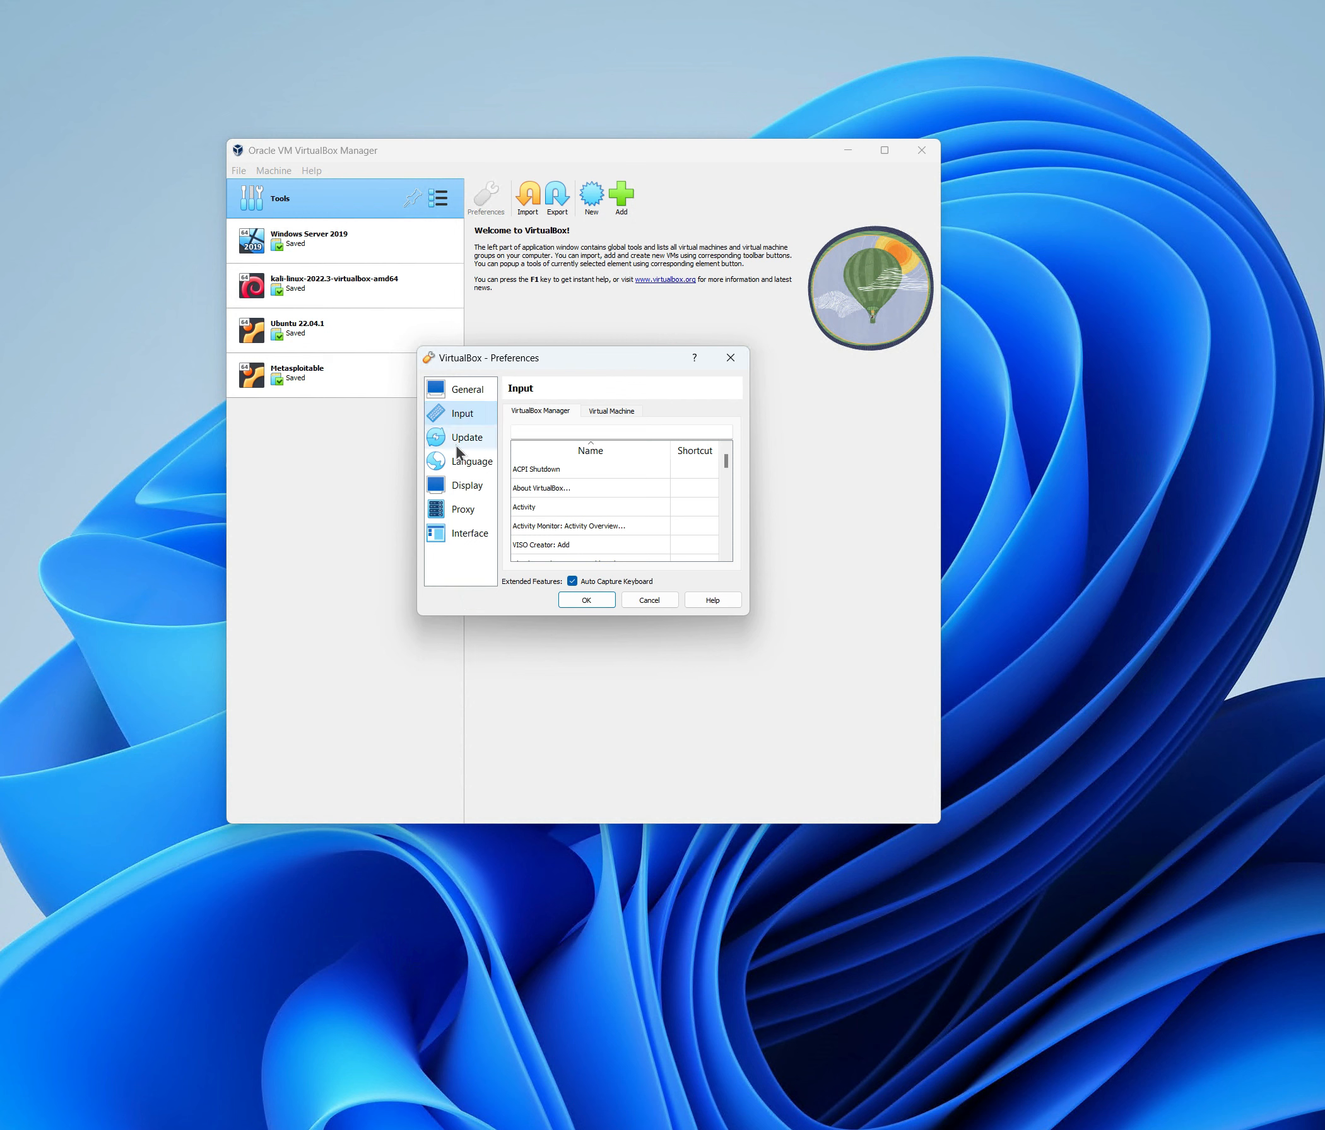
# On the Update page, tick Check for Updates and then untick it so it stays off.
pyautogui.click(463, 444)
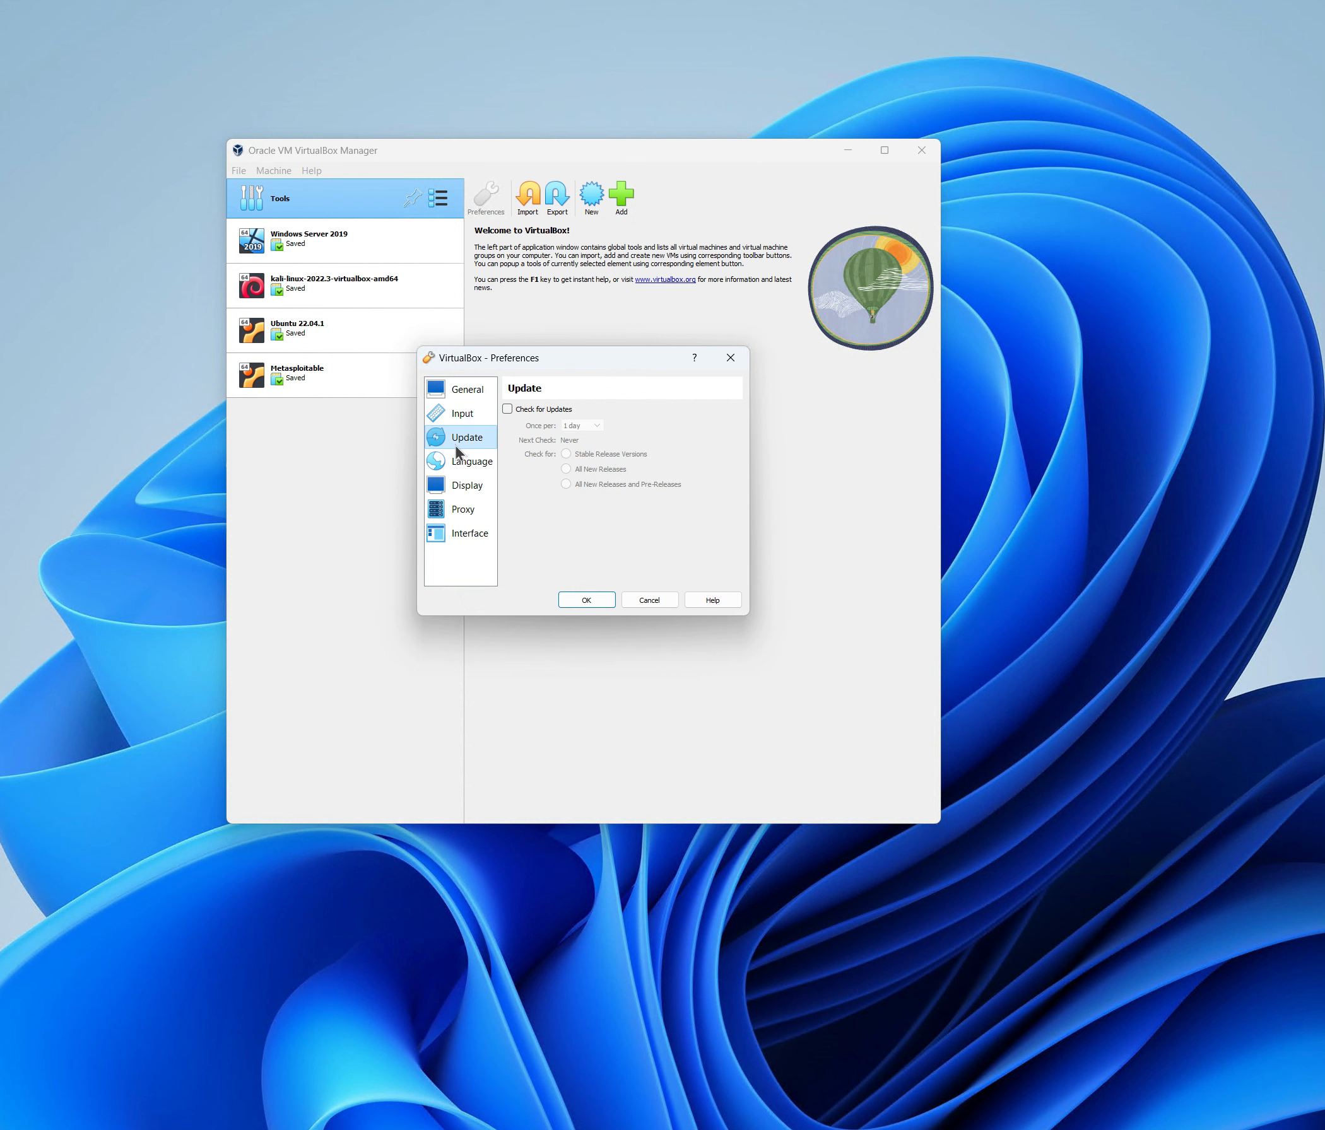
pyautogui.click(507, 410)
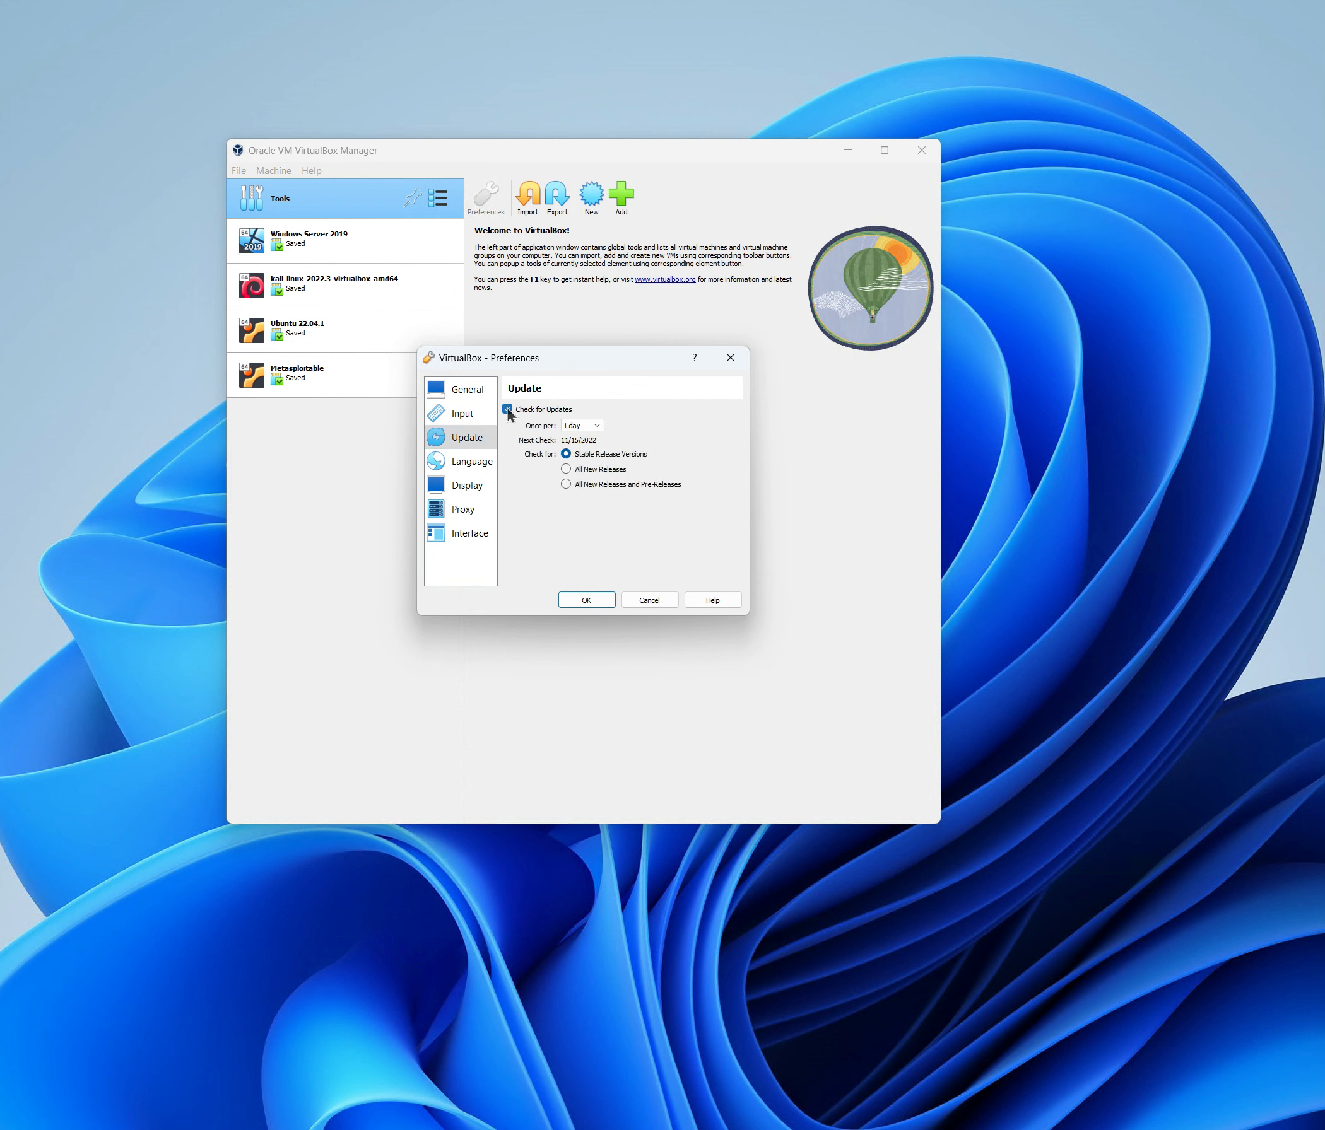
pyautogui.click(507, 409)
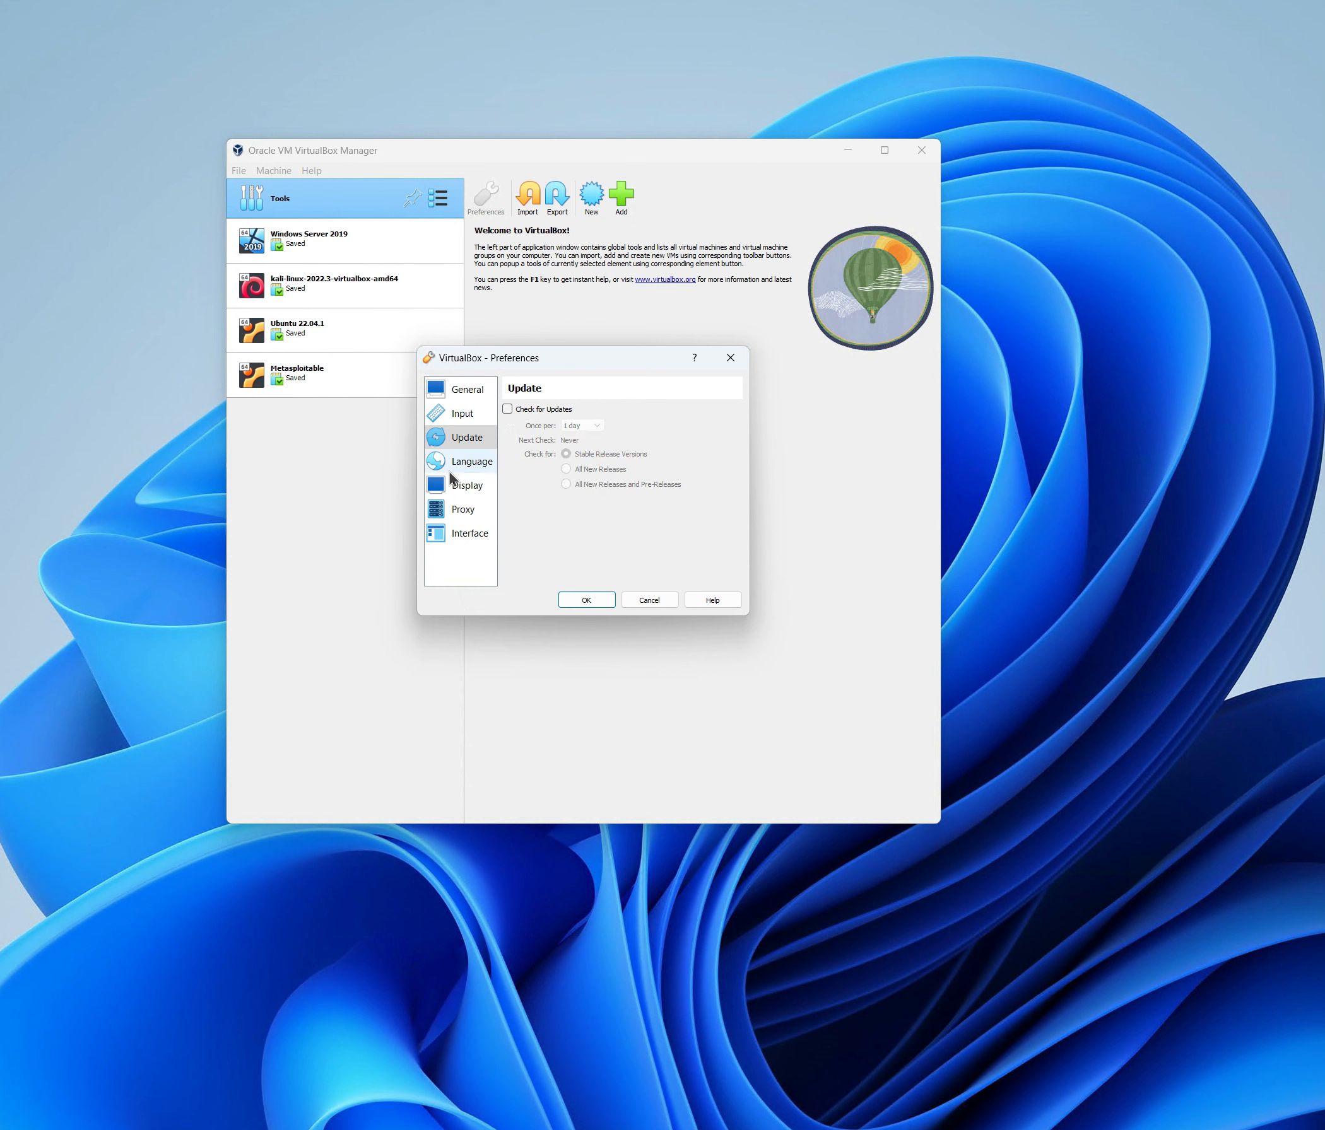
# Review the Language, Display, Proxy and Interface pages, then confirm the preferences with OK.
pyautogui.click(467, 461)
pyautogui.click(464, 485)
pyautogui.click(463, 509)
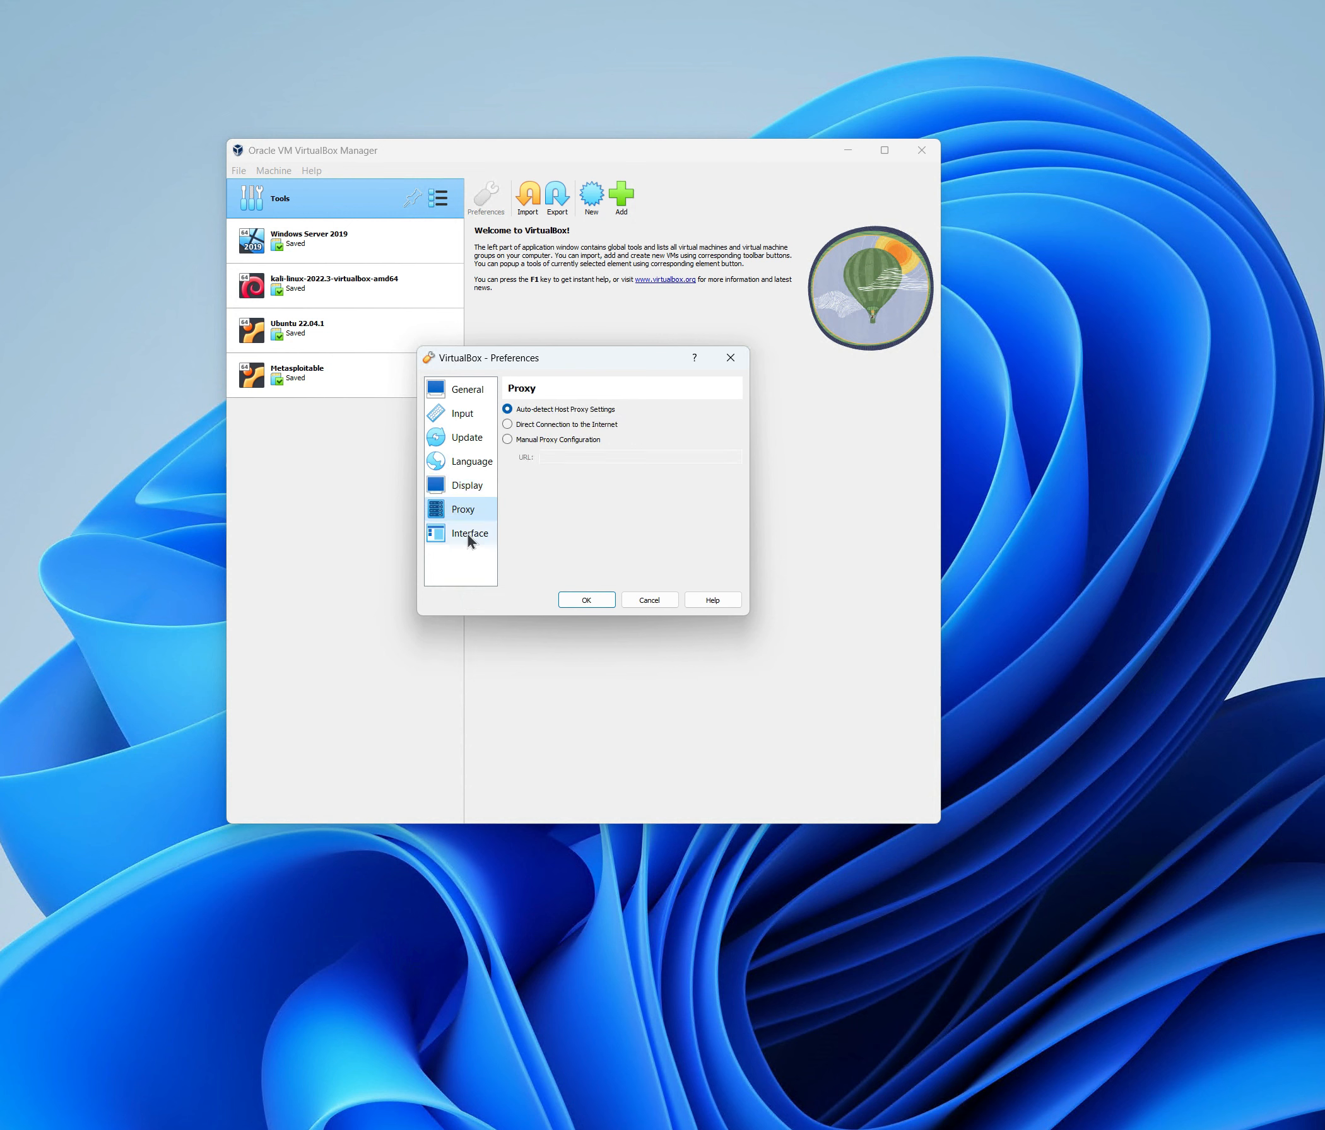
pyautogui.click(468, 534)
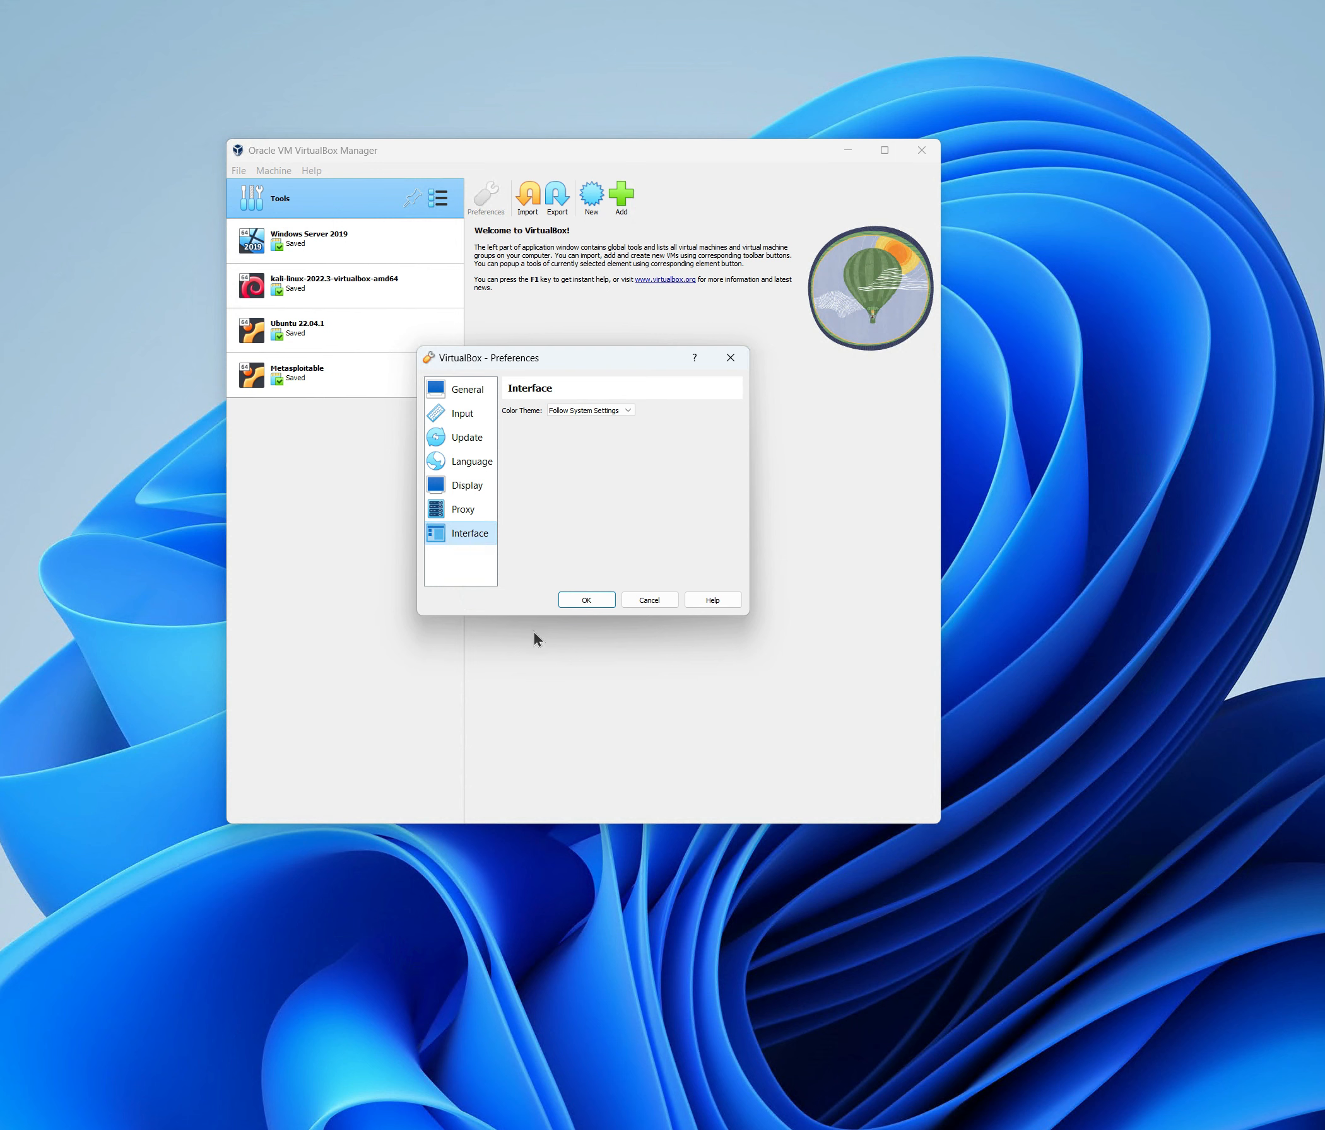
pyautogui.click(588, 603)
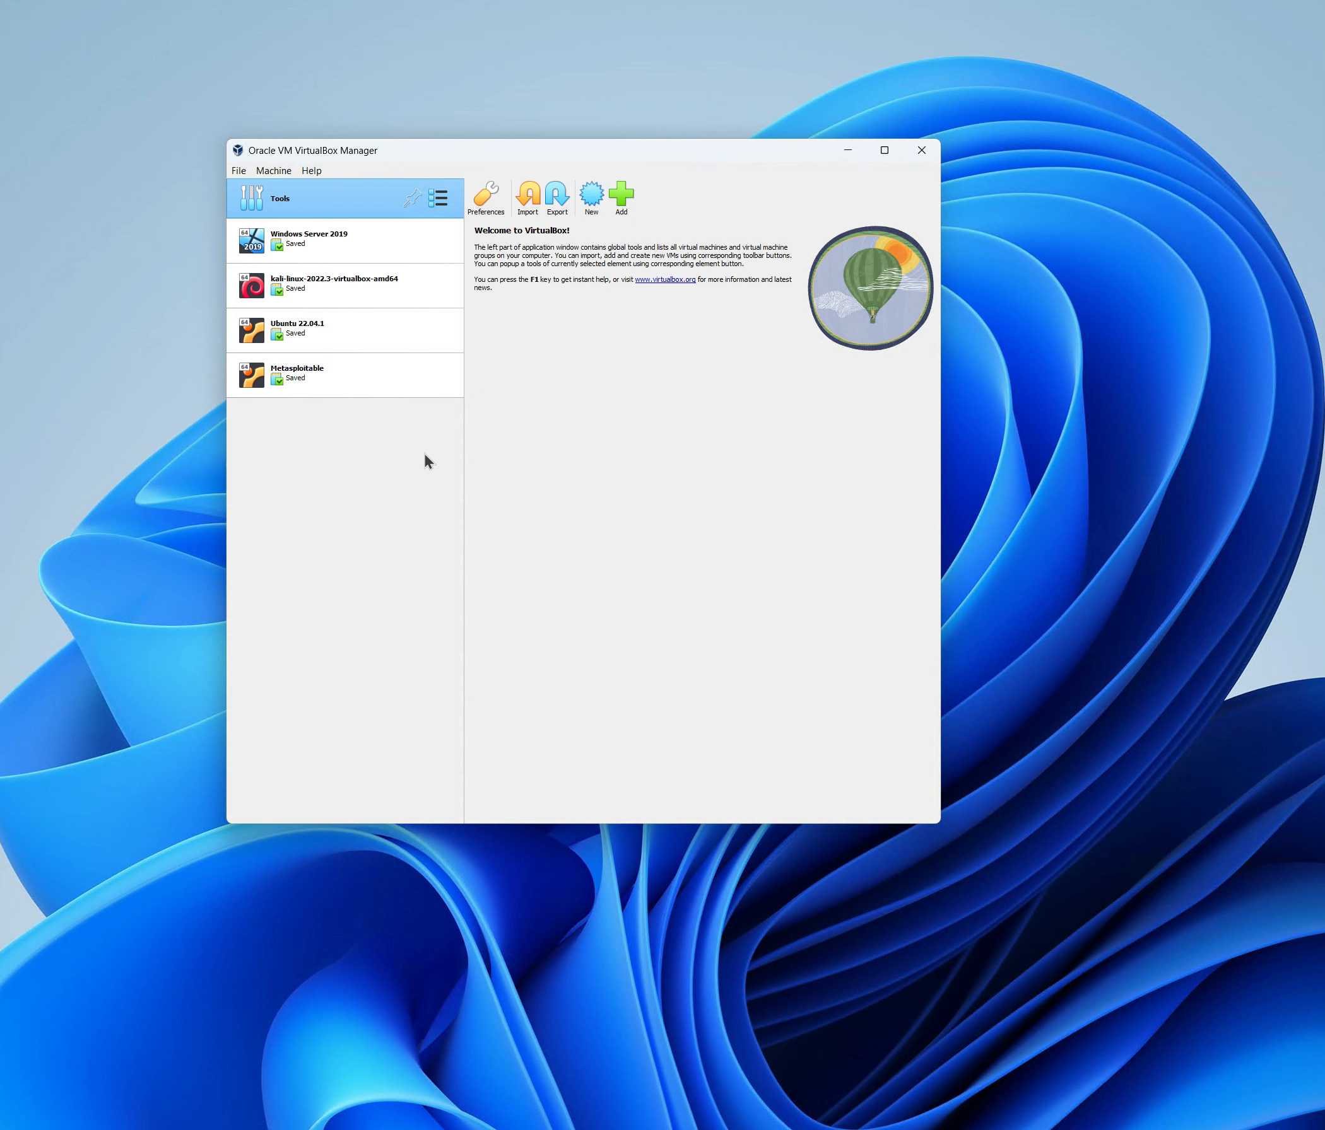
# Launch the VirtualBox 7.0 User Manual via Help > Online Documentation.
pyautogui.click(312, 172)
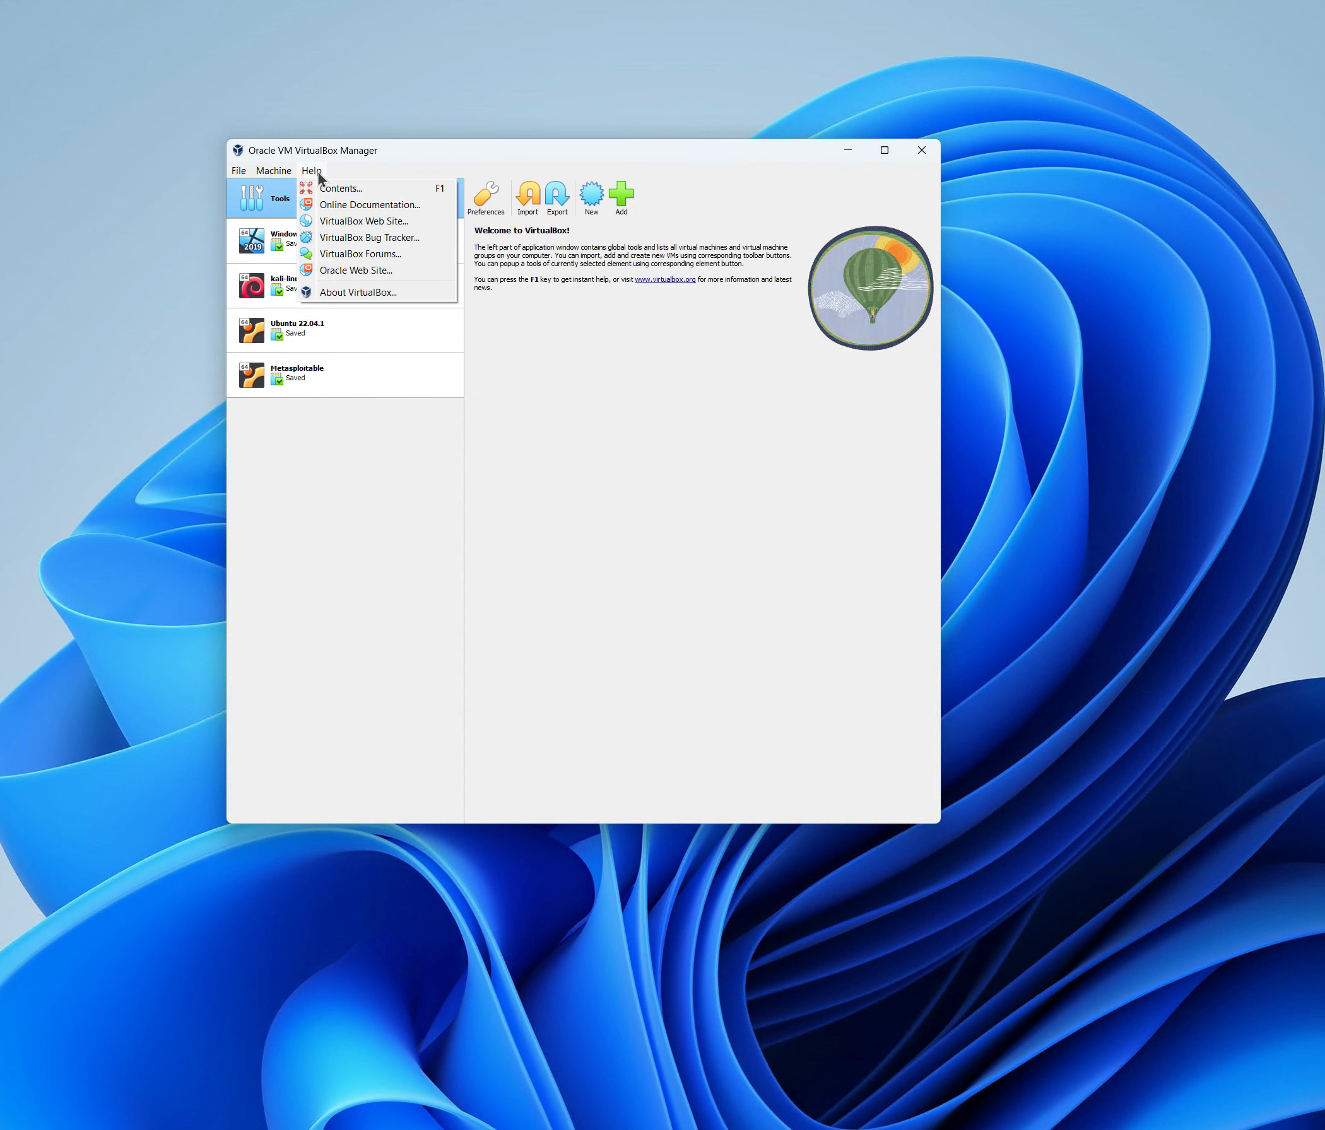
pyautogui.click(372, 205)
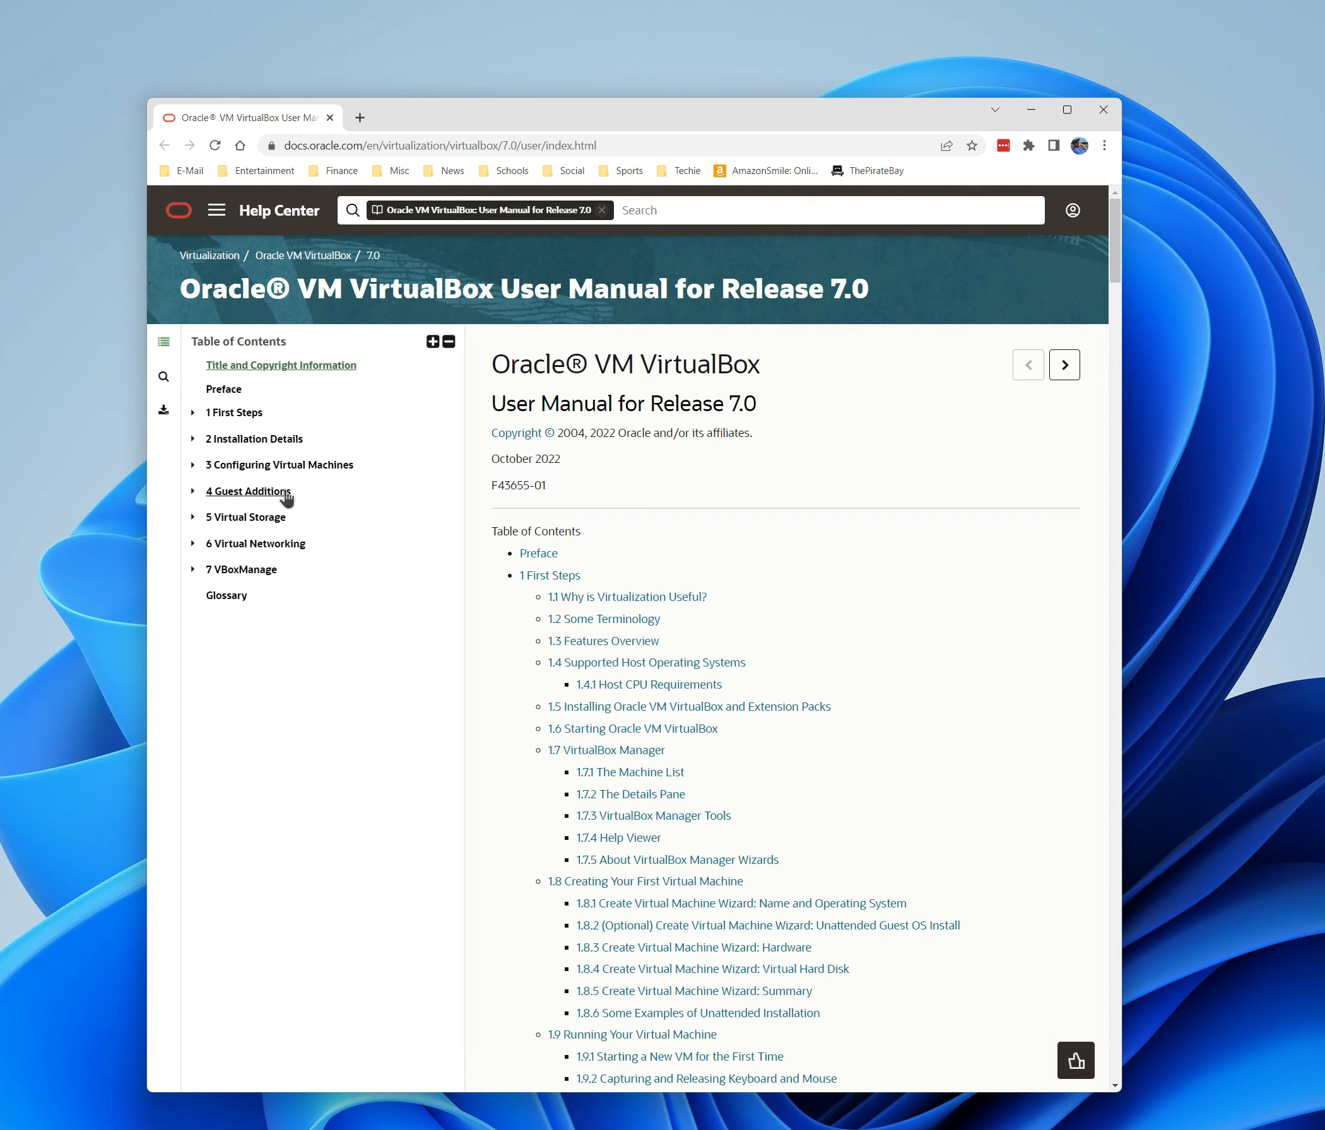
# Read chapter 6 Virtual Networking in the manual, then close the Chrome window.
pyautogui.click(255, 544)
pyautogui.scroll(-18, 758, 605)
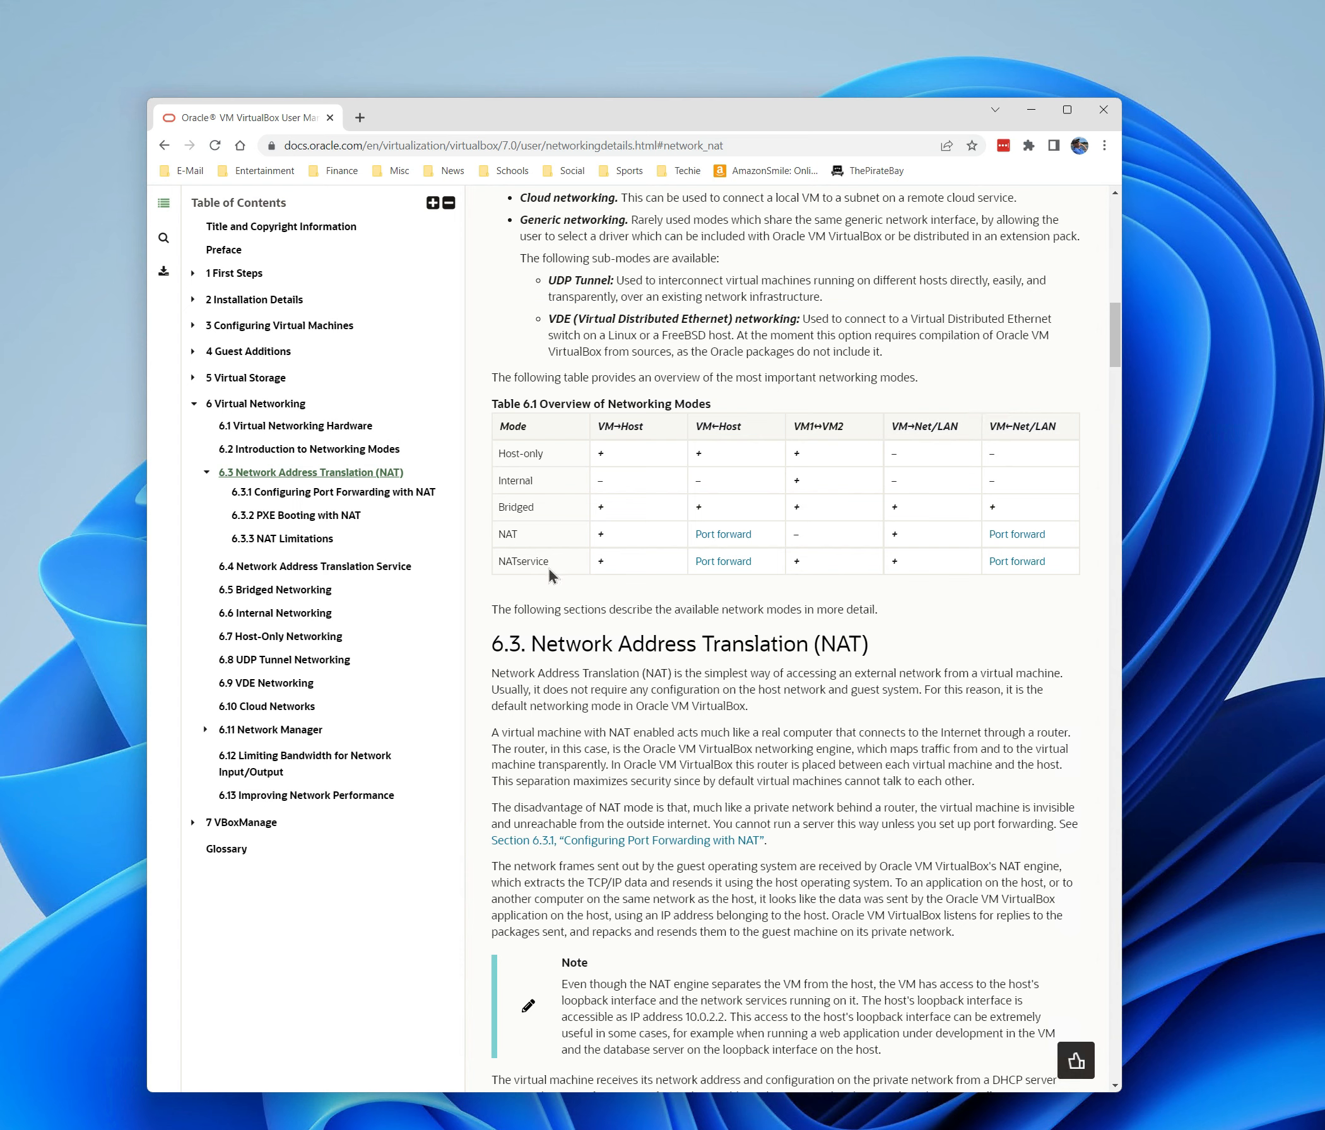
pyautogui.scroll(20, 698, 641)
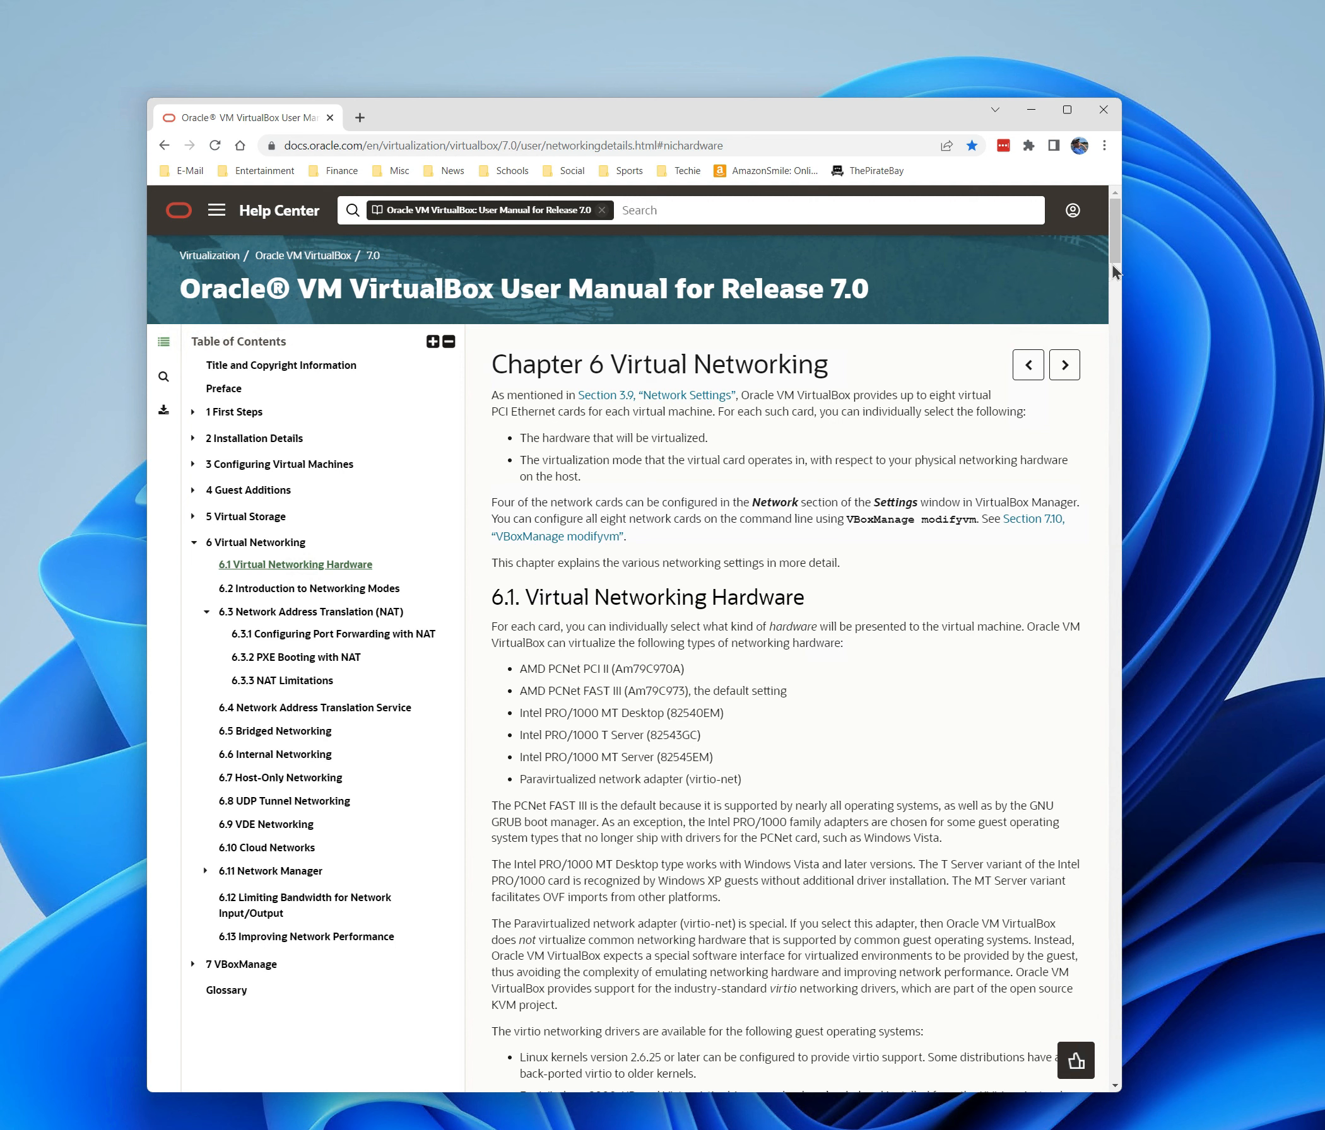
pyautogui.click(1102, 114)
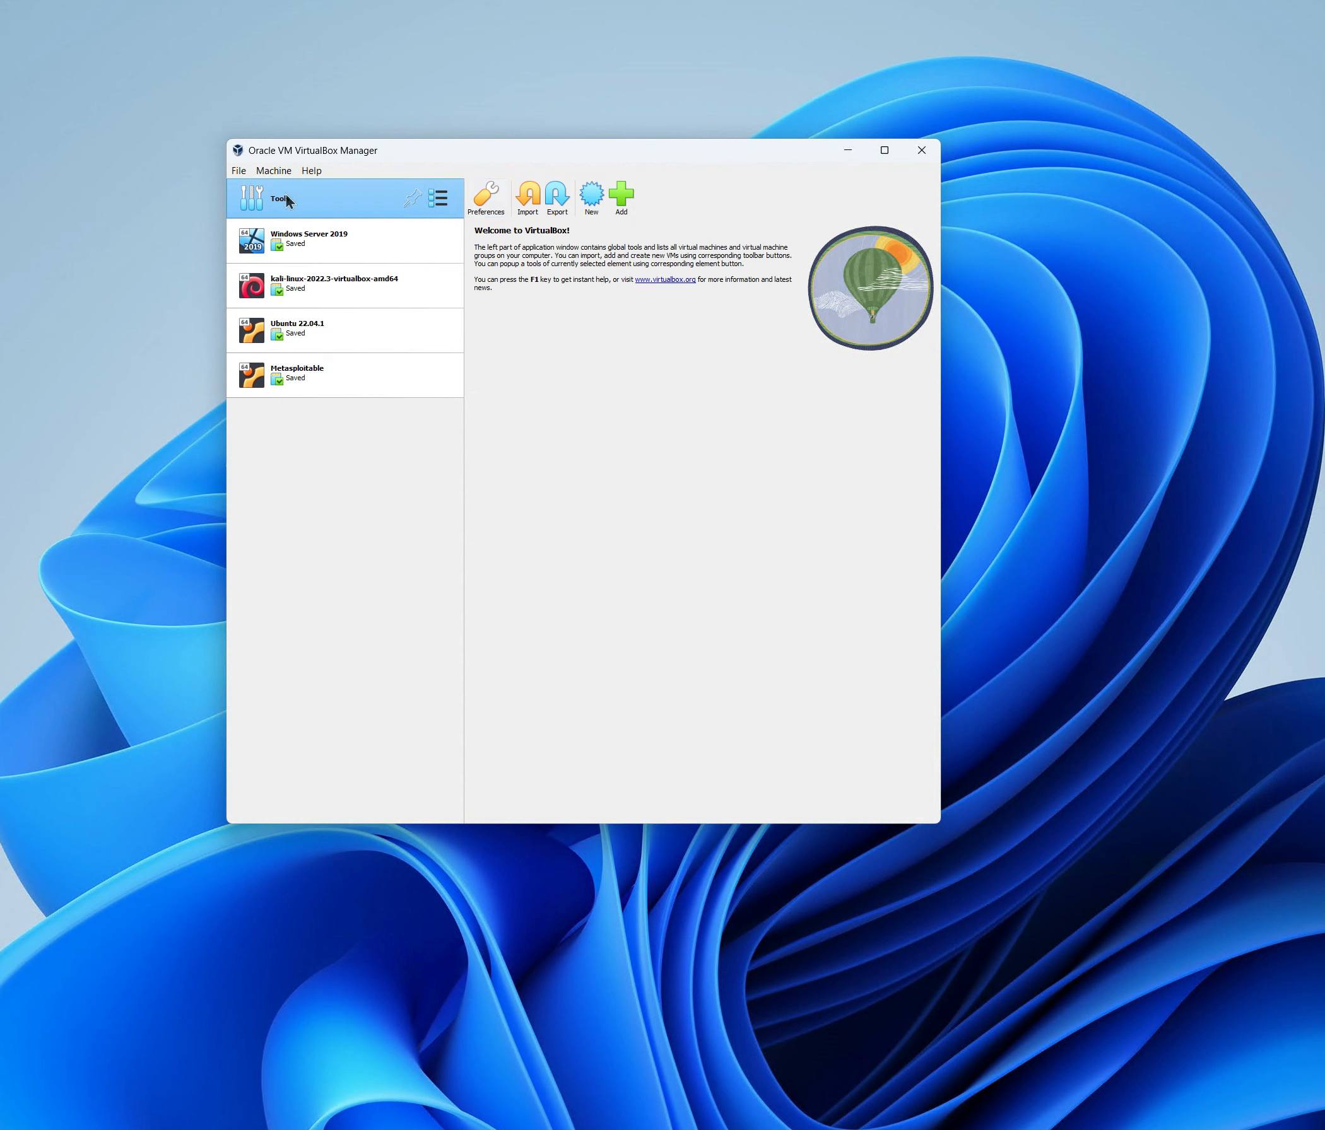
pyautogui.click(431, 202)
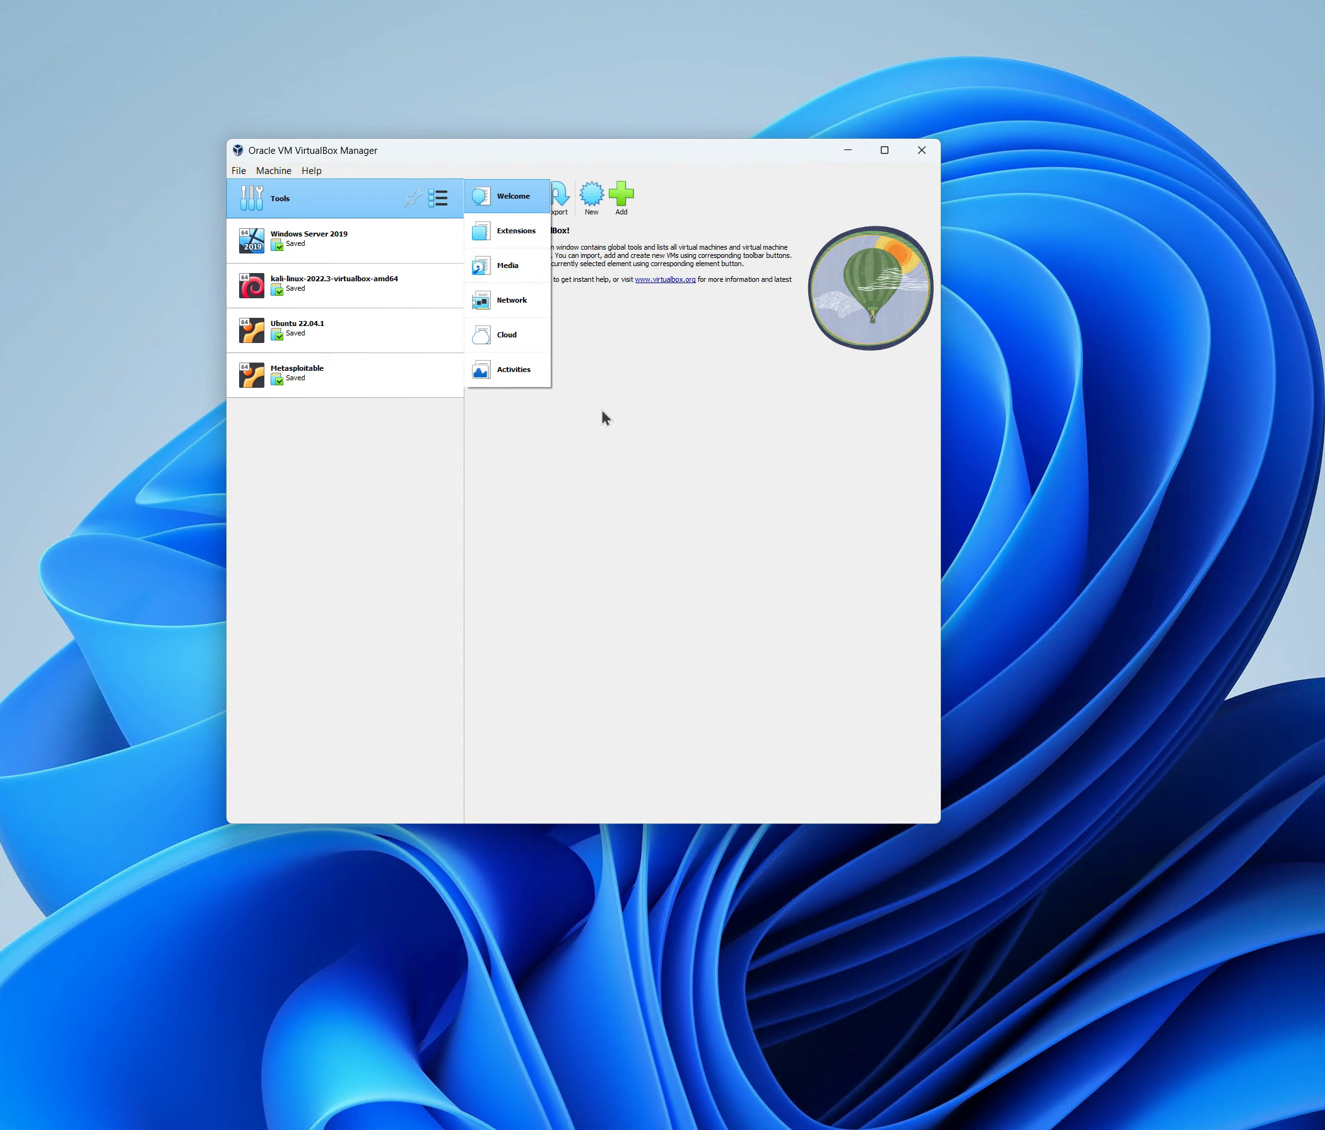
pyautogui.click(526, 373)
pyautogui.click(438, 198)
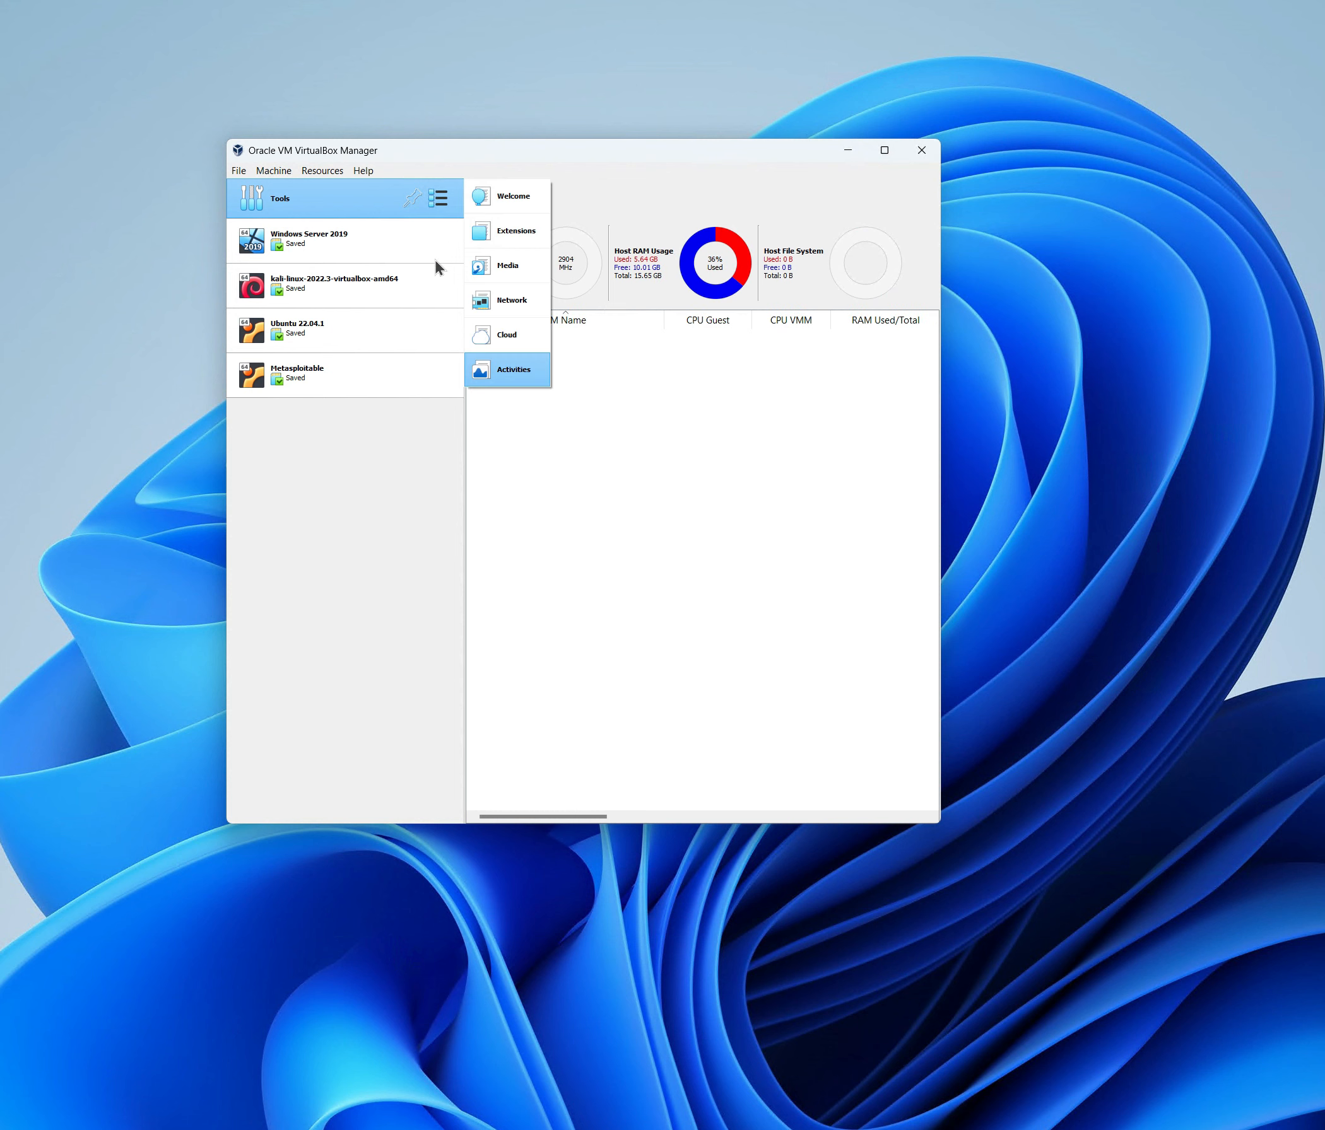
pyautogui.click(478, 334)
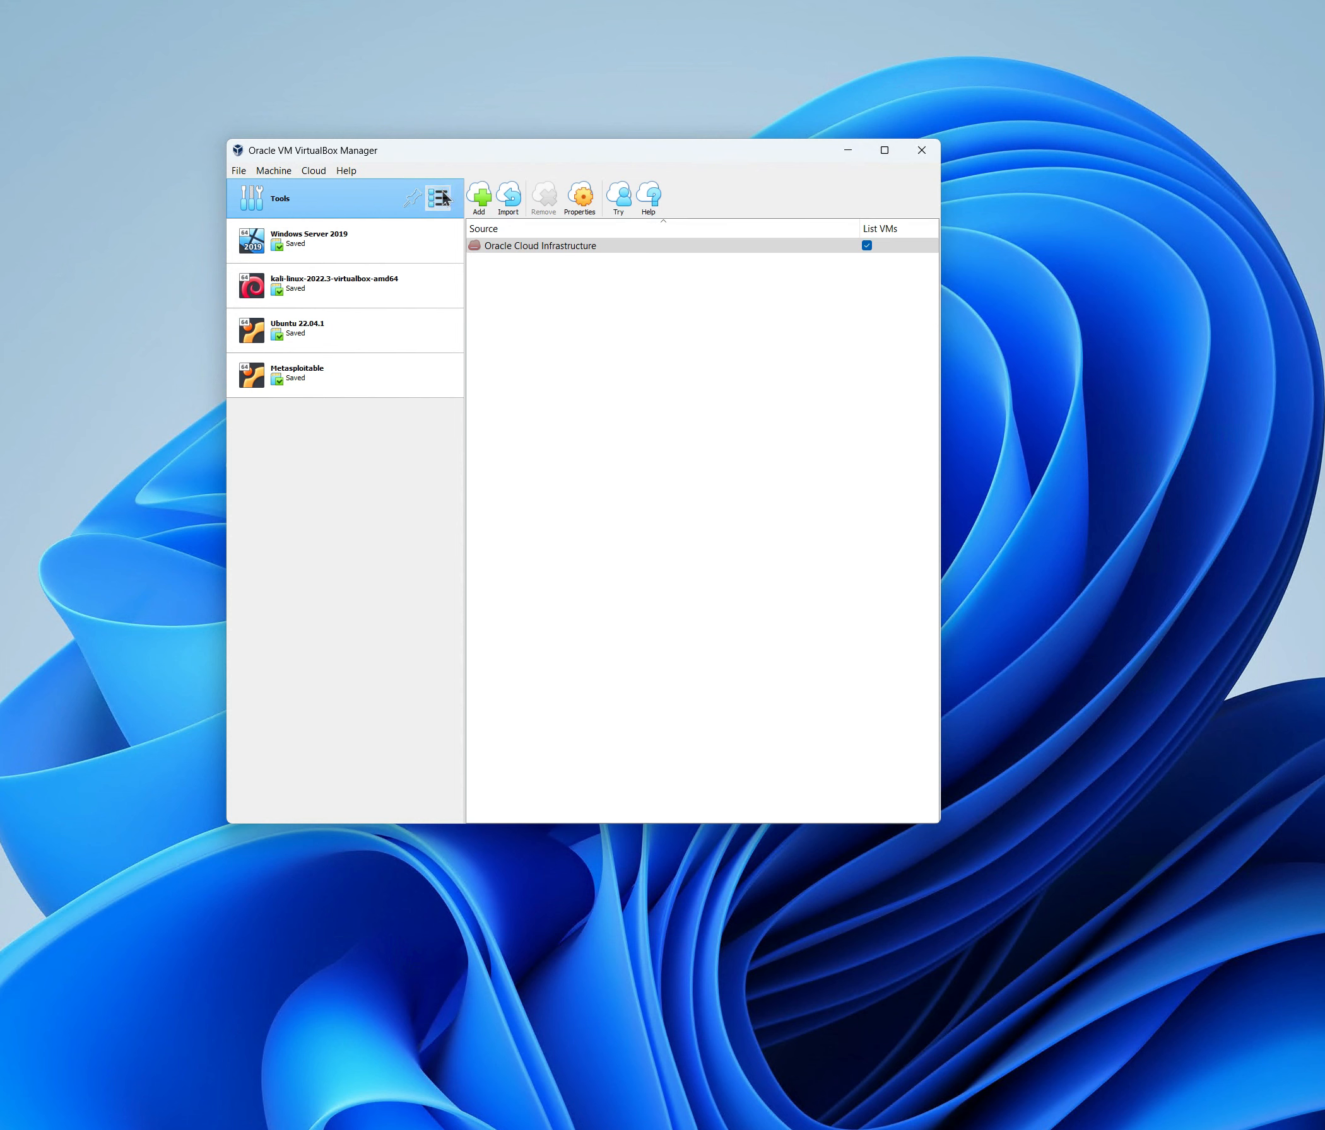
pyautogui.click(438, 199)
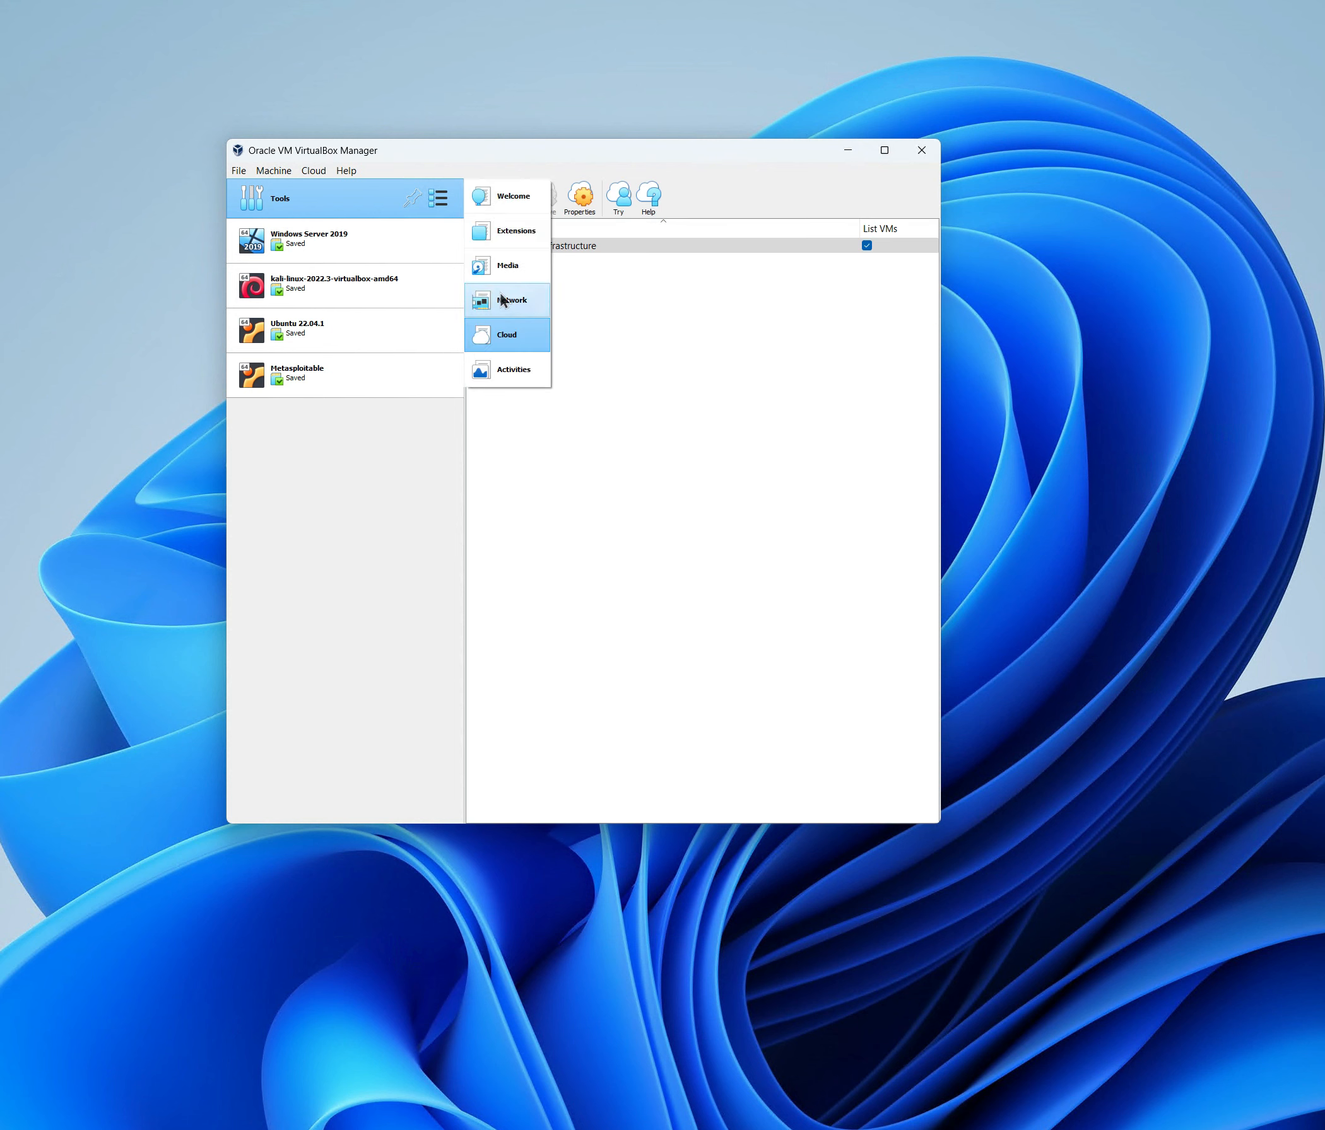
pyautogui.click(499, 296)
pyautogui.click(438, 198)
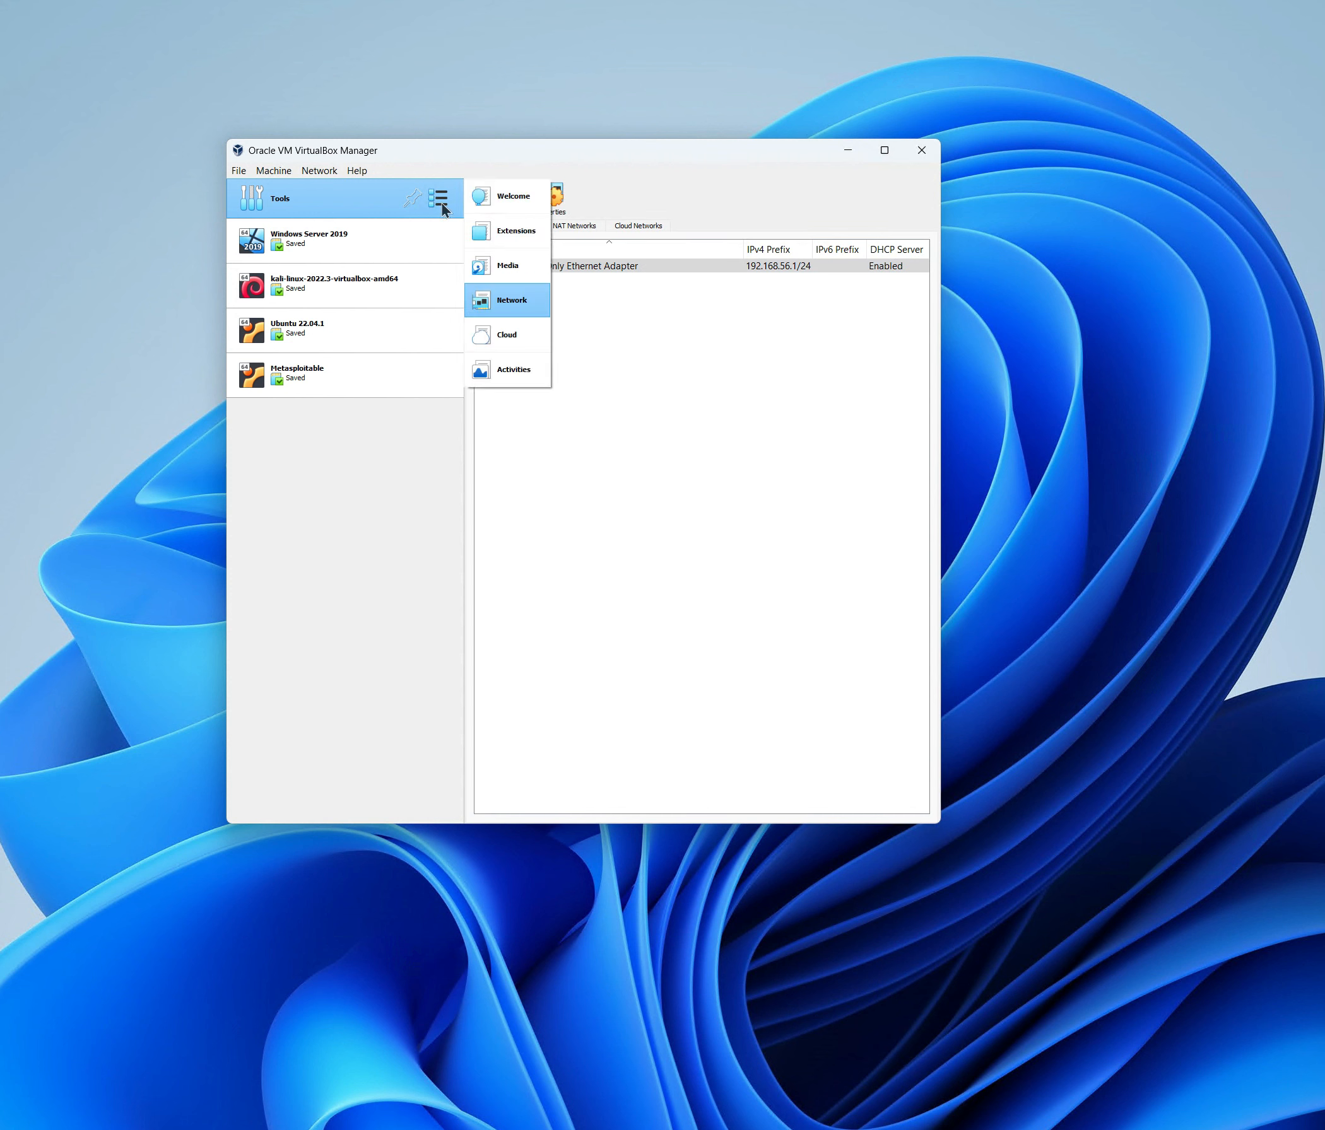
pyautogui.click(494, 206)
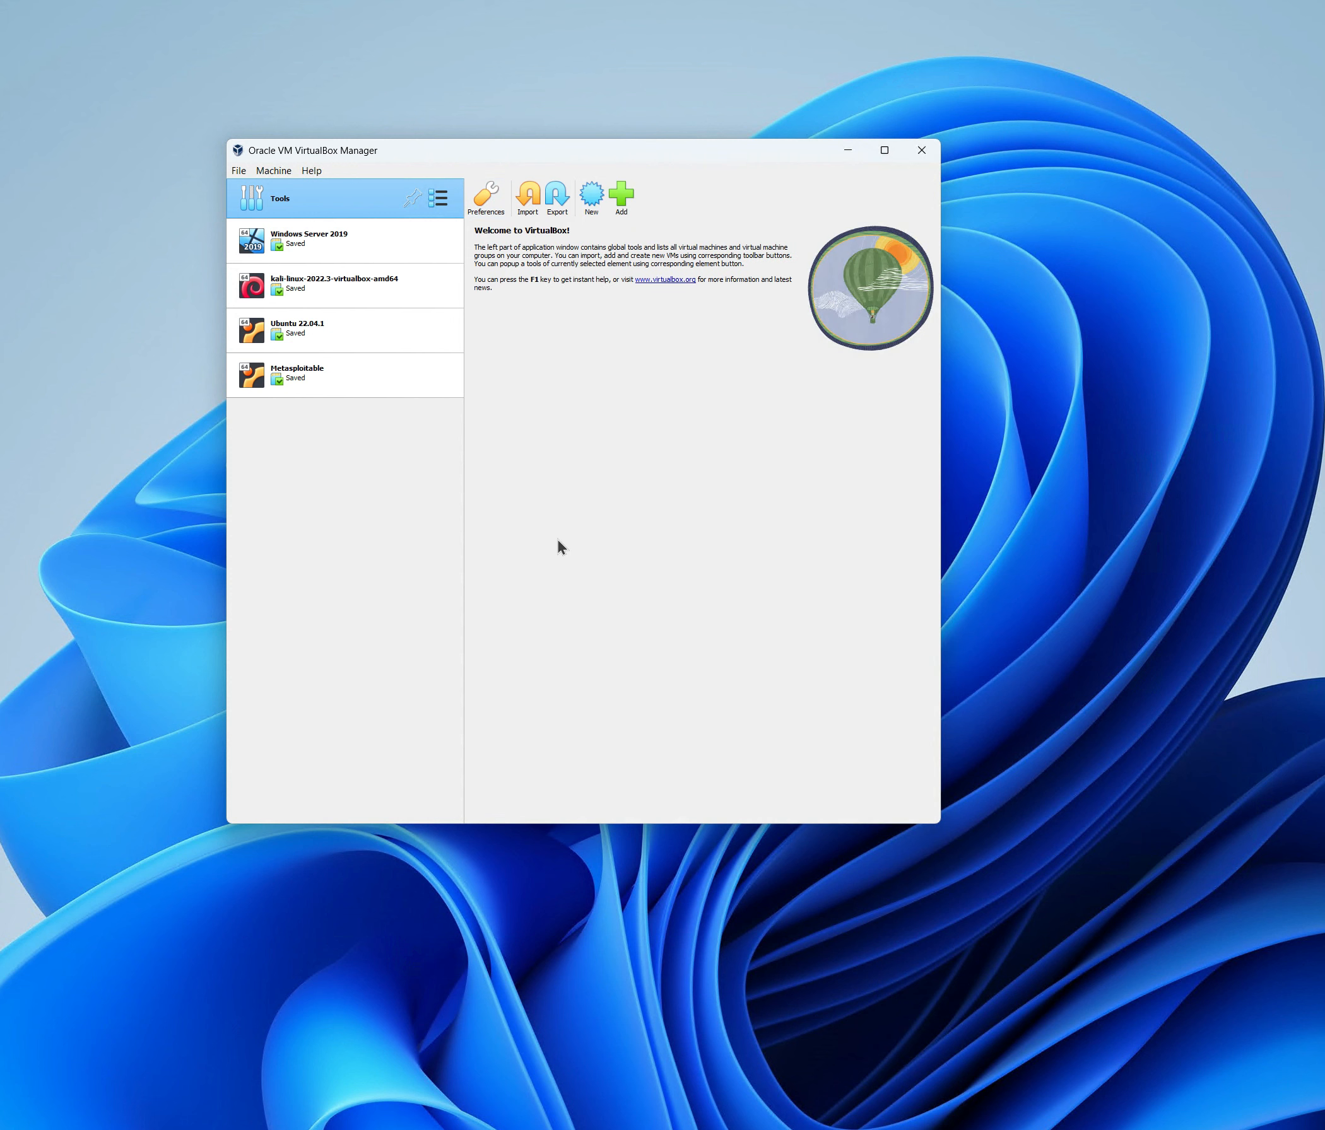
pyautogui.click(272, 172)
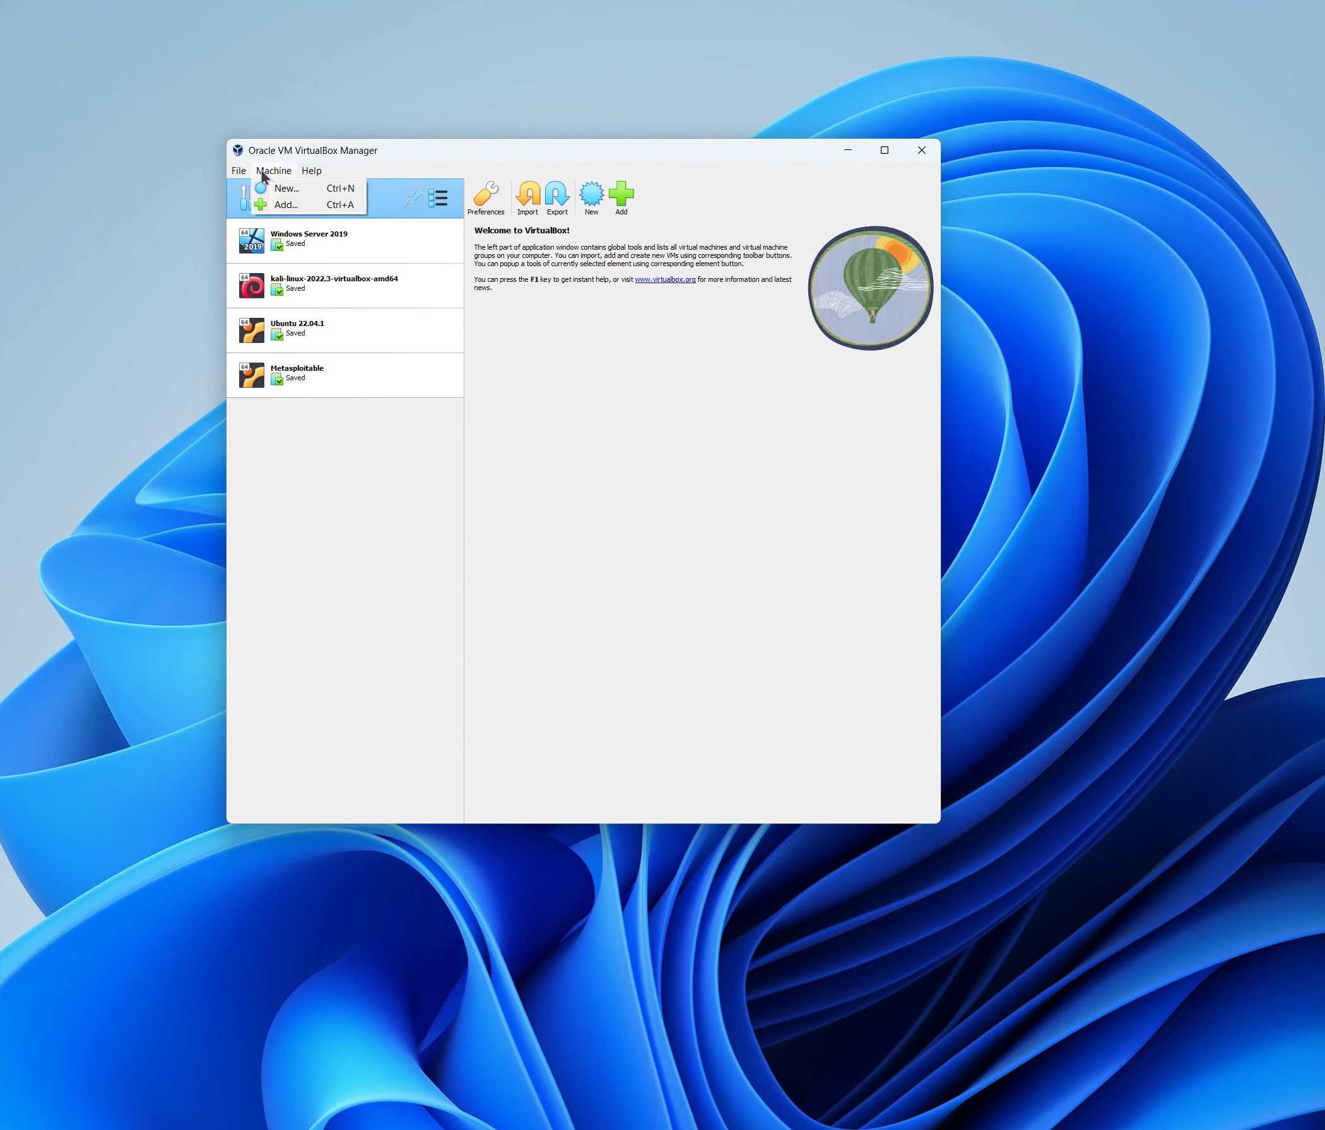
pyautogui.click(241, 172)
pyautogui.click(241, 171)
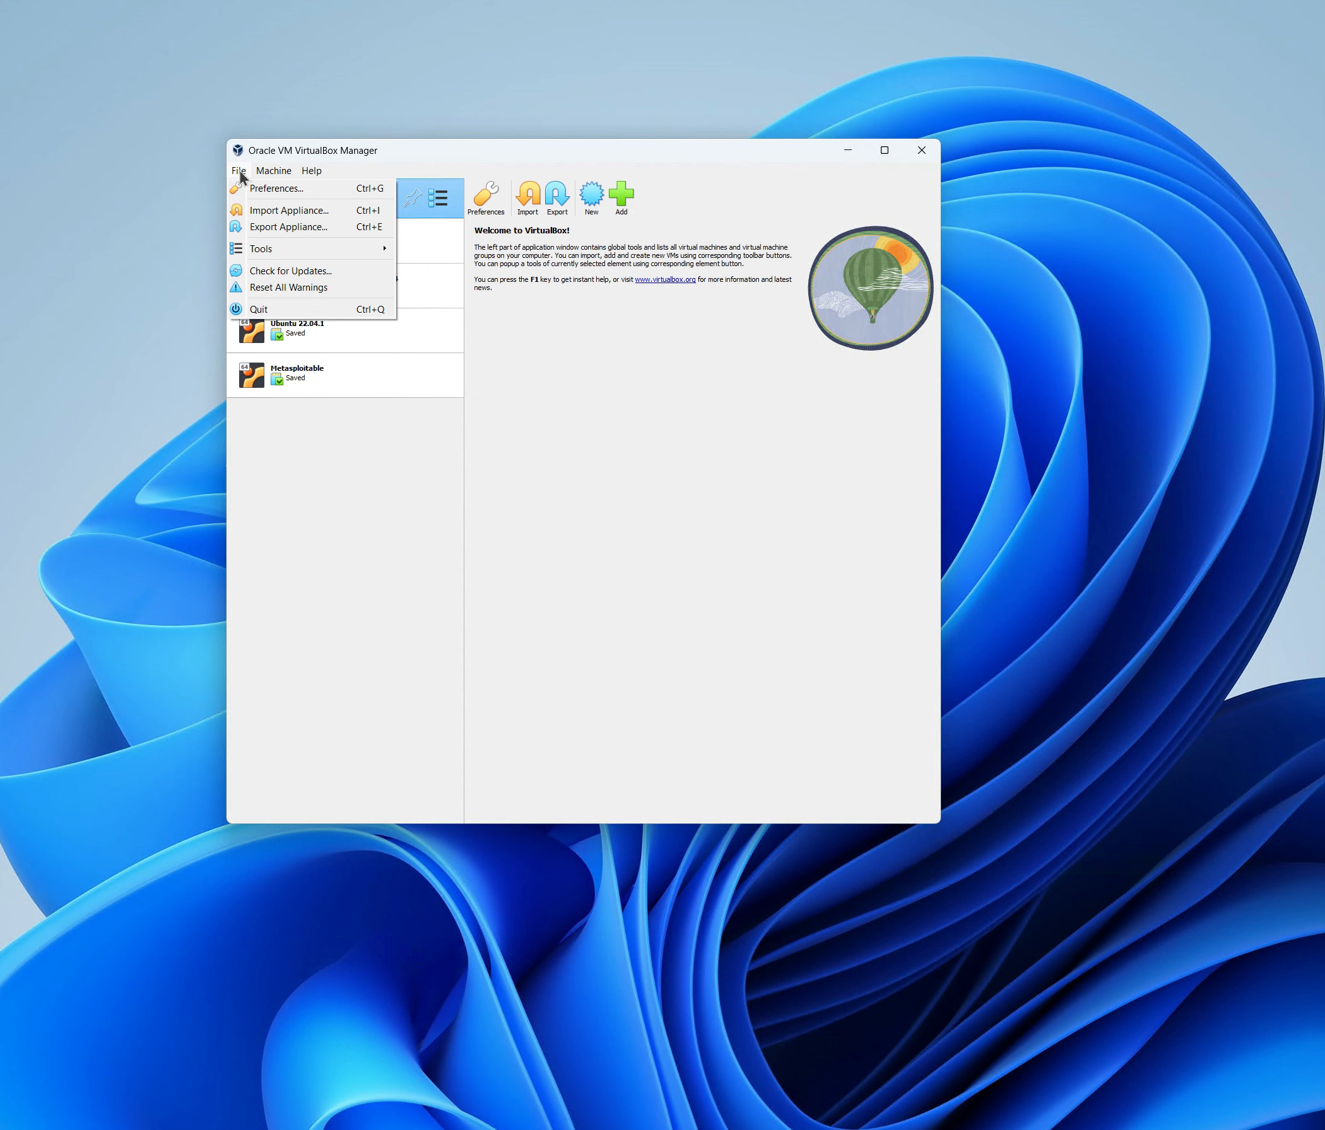
pyautogui.moveTo(274, 170)
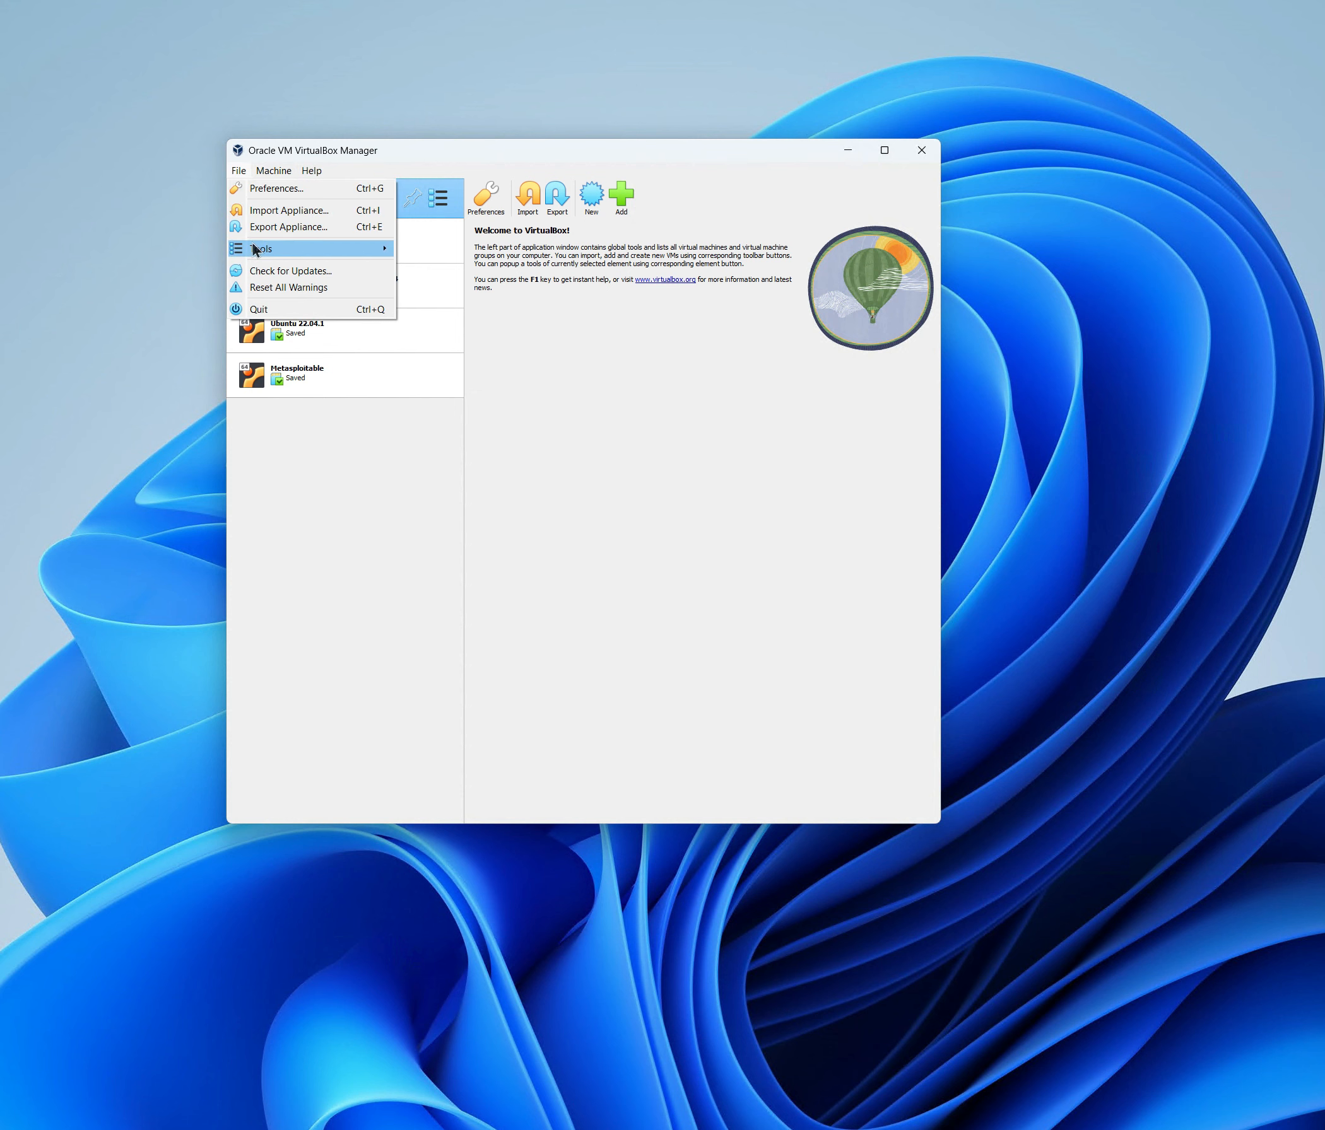
pyautogui.moveTo(253, 248)
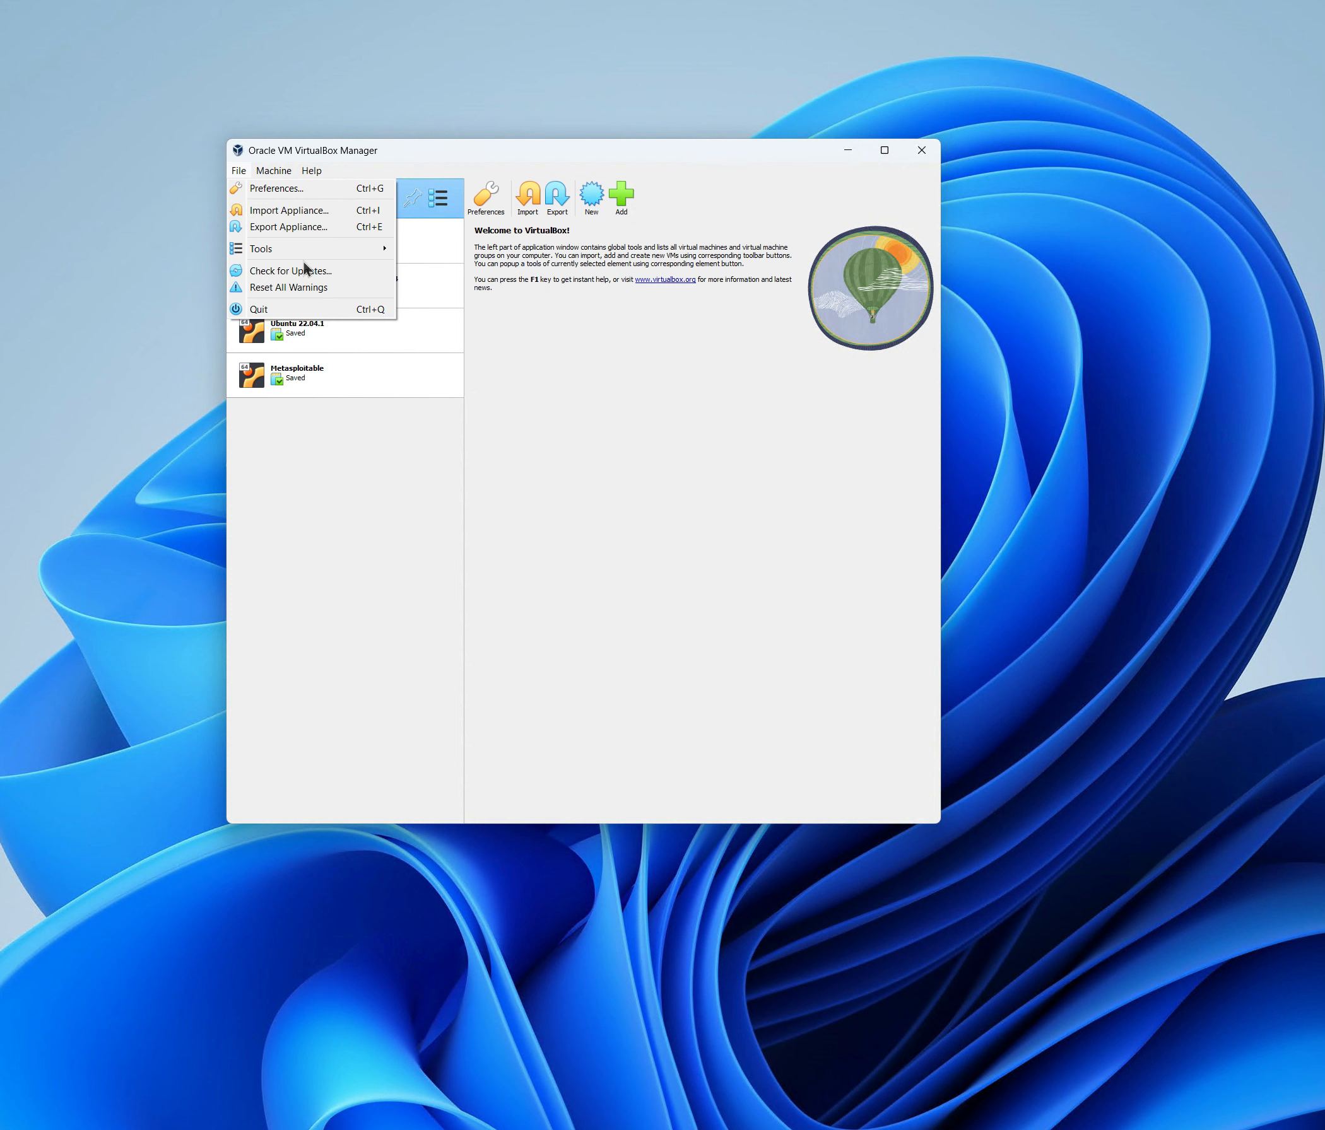
pyautogui.click(683, 487)
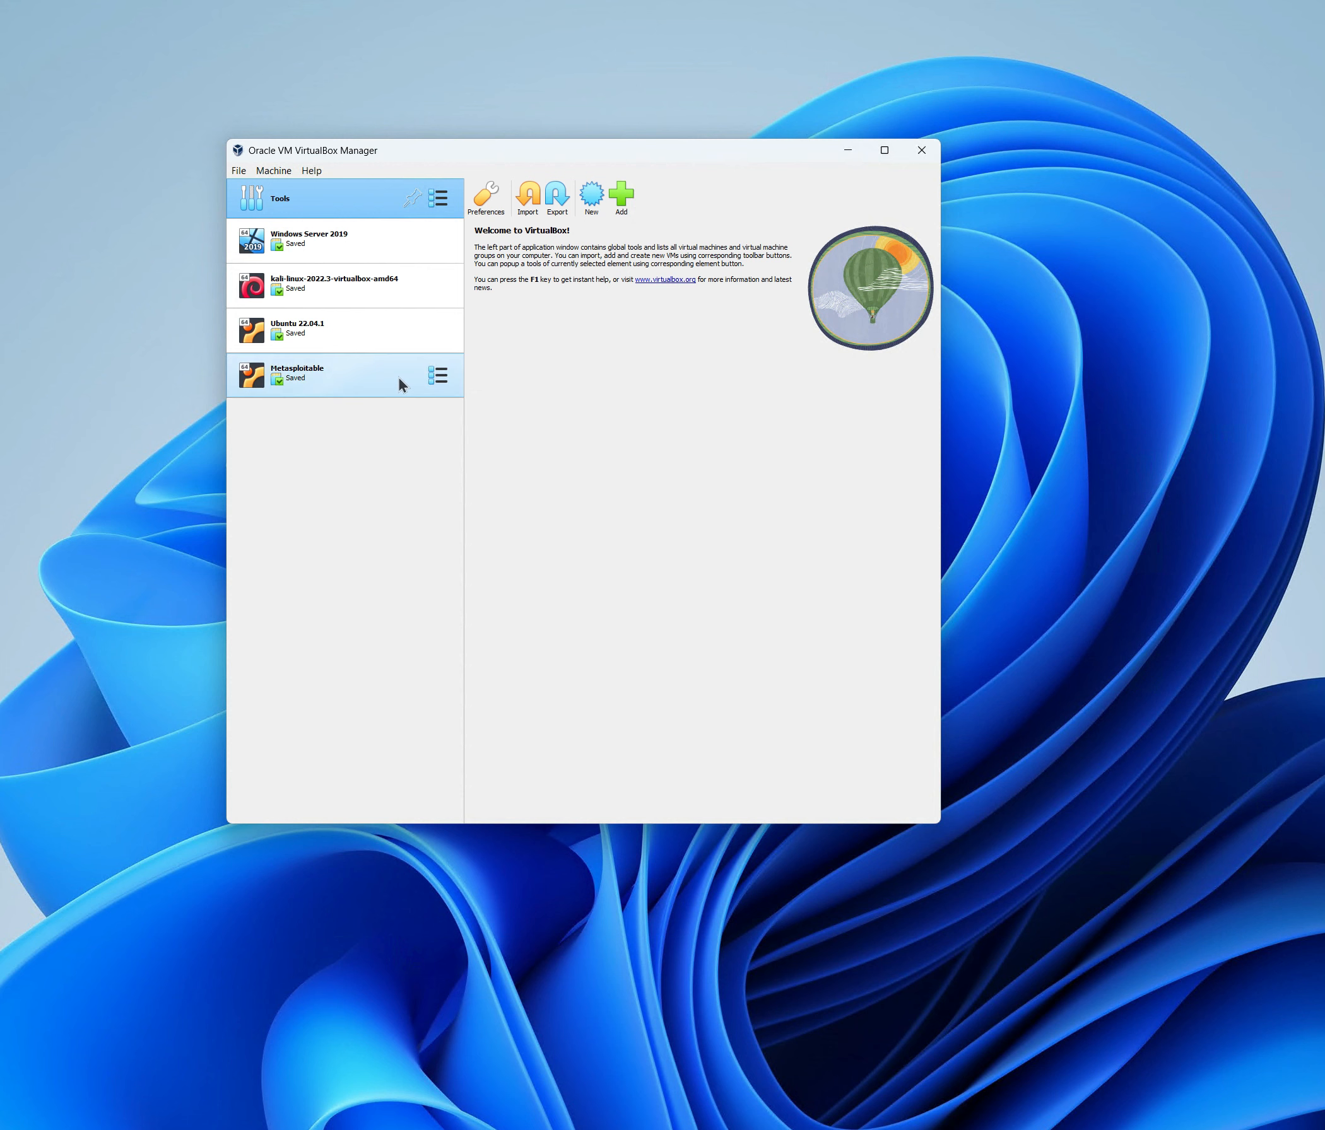
# Move Metasploitable into a new machine group, then collapse and re-expand it.
pyautogui.rightClick(299, 375)
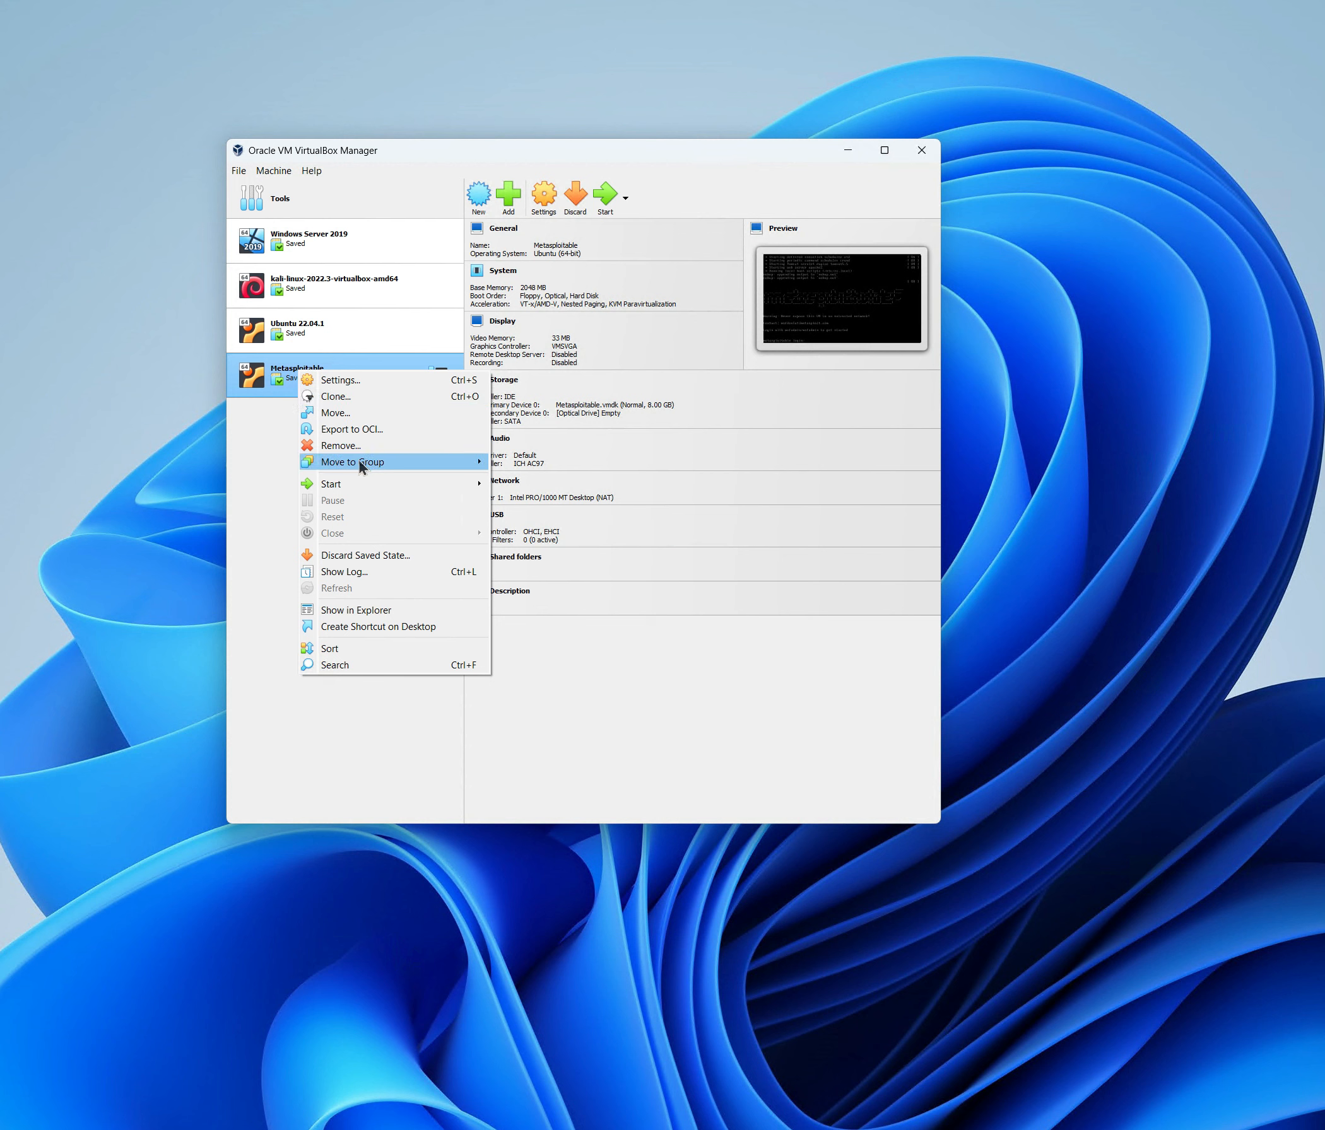
pyautogui.moveTo(361, 463)
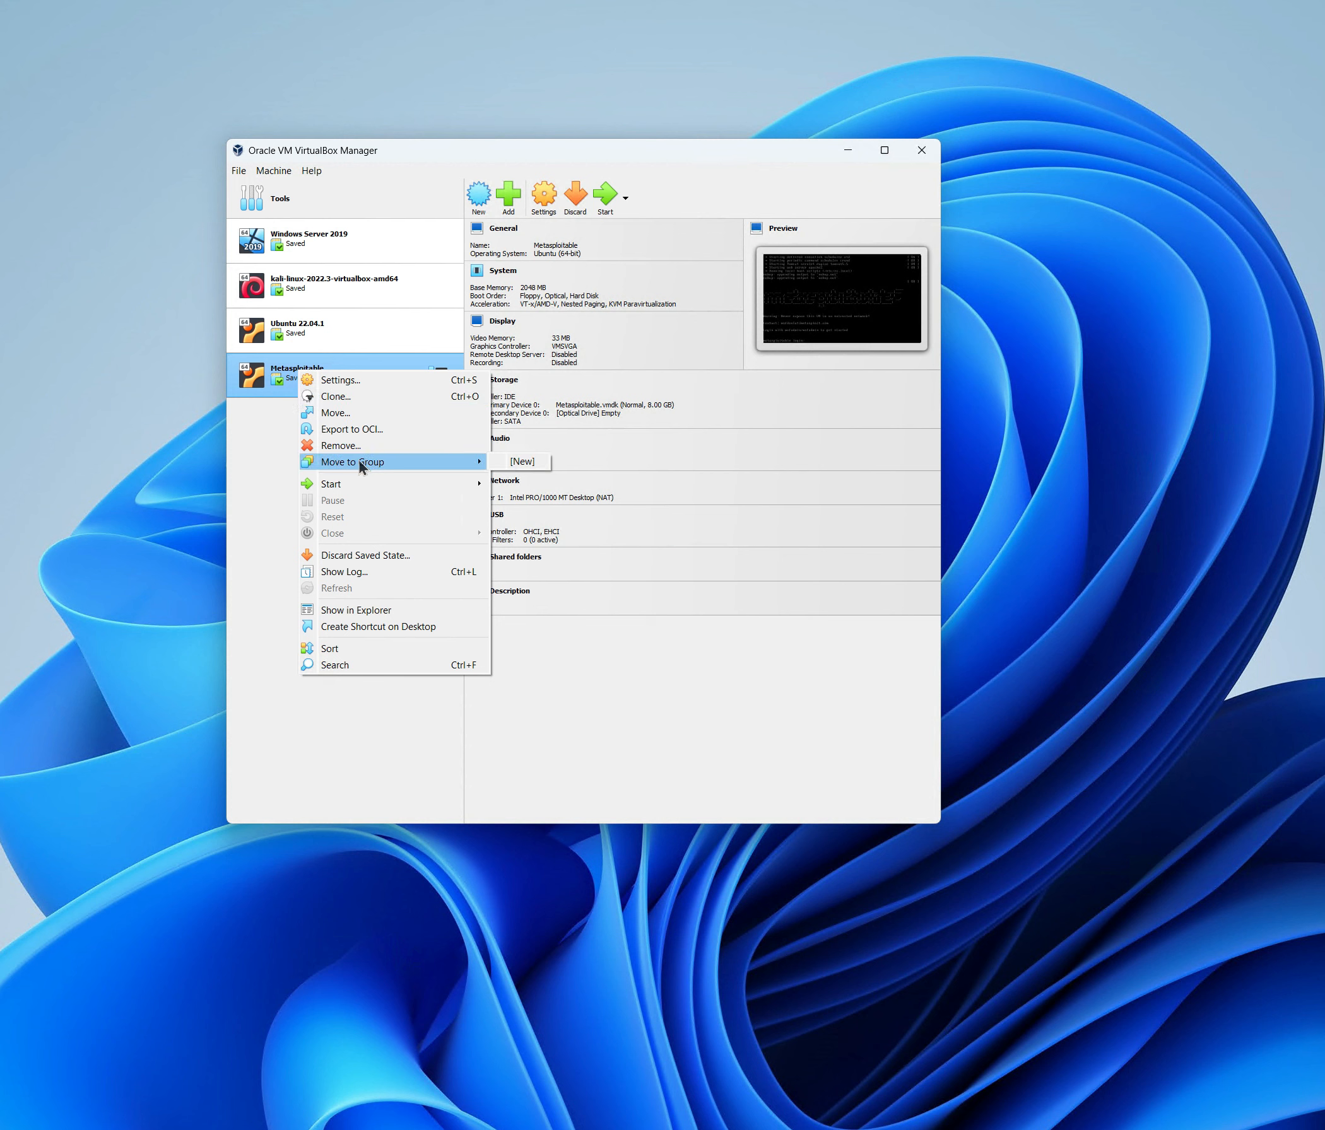
pyautogui.click(532, 464)
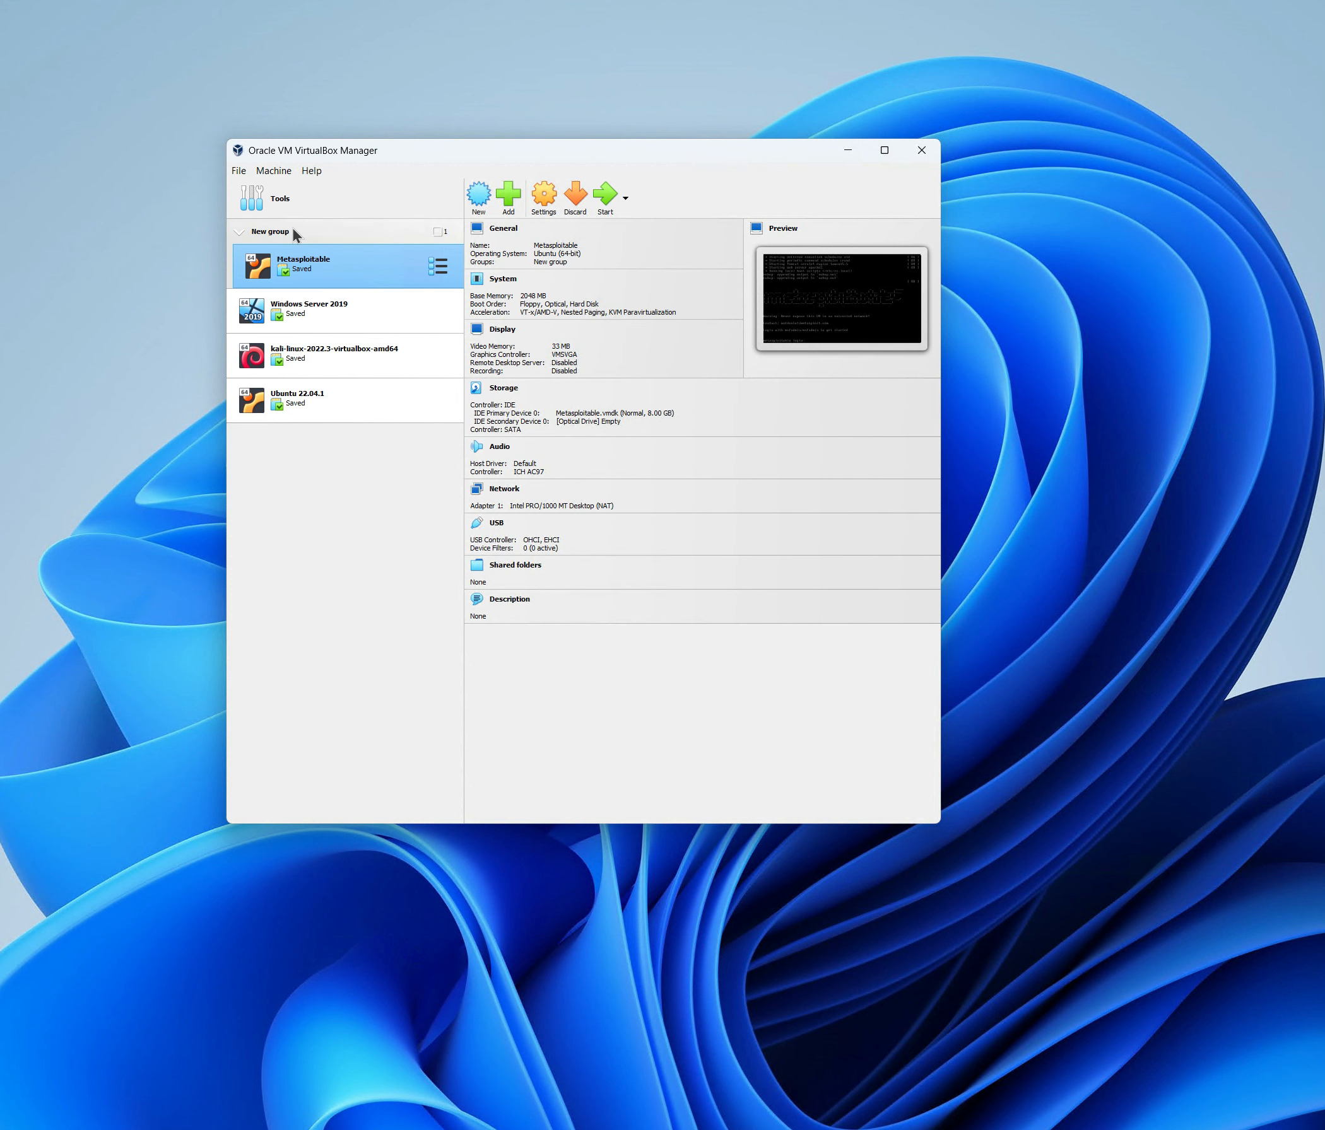
pyautogui.click(236, 233)
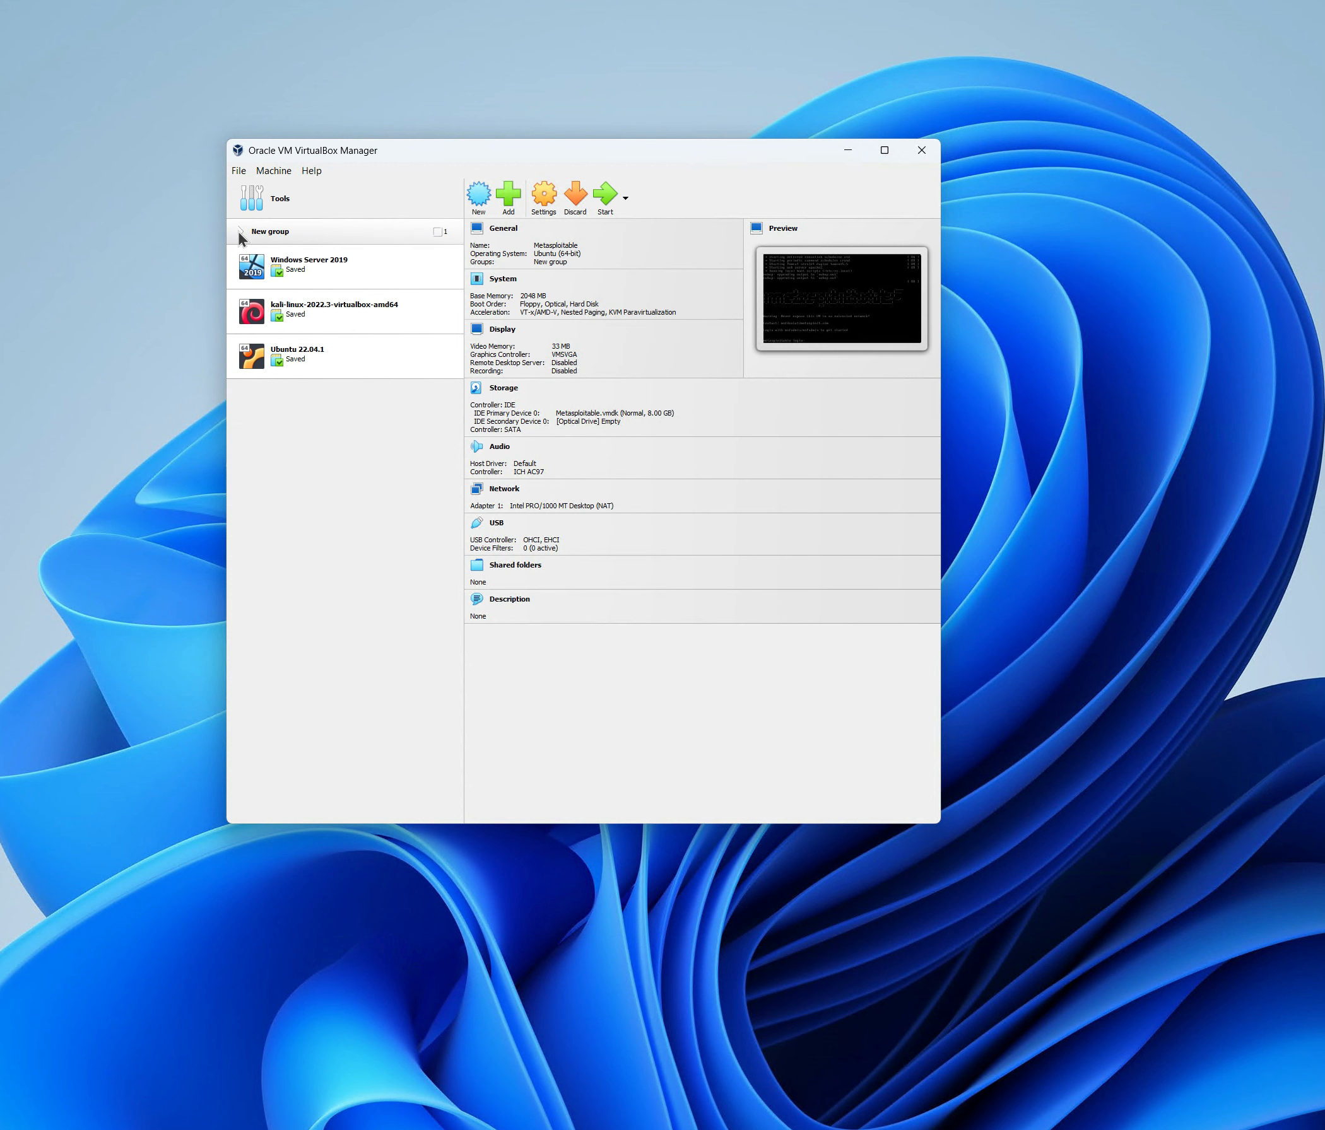
pyautogui.click(238, 230)
# Rename the new group to CYB-505.
pyautogui.click(272, 233)
pyautogui.rightClick(272, 233)
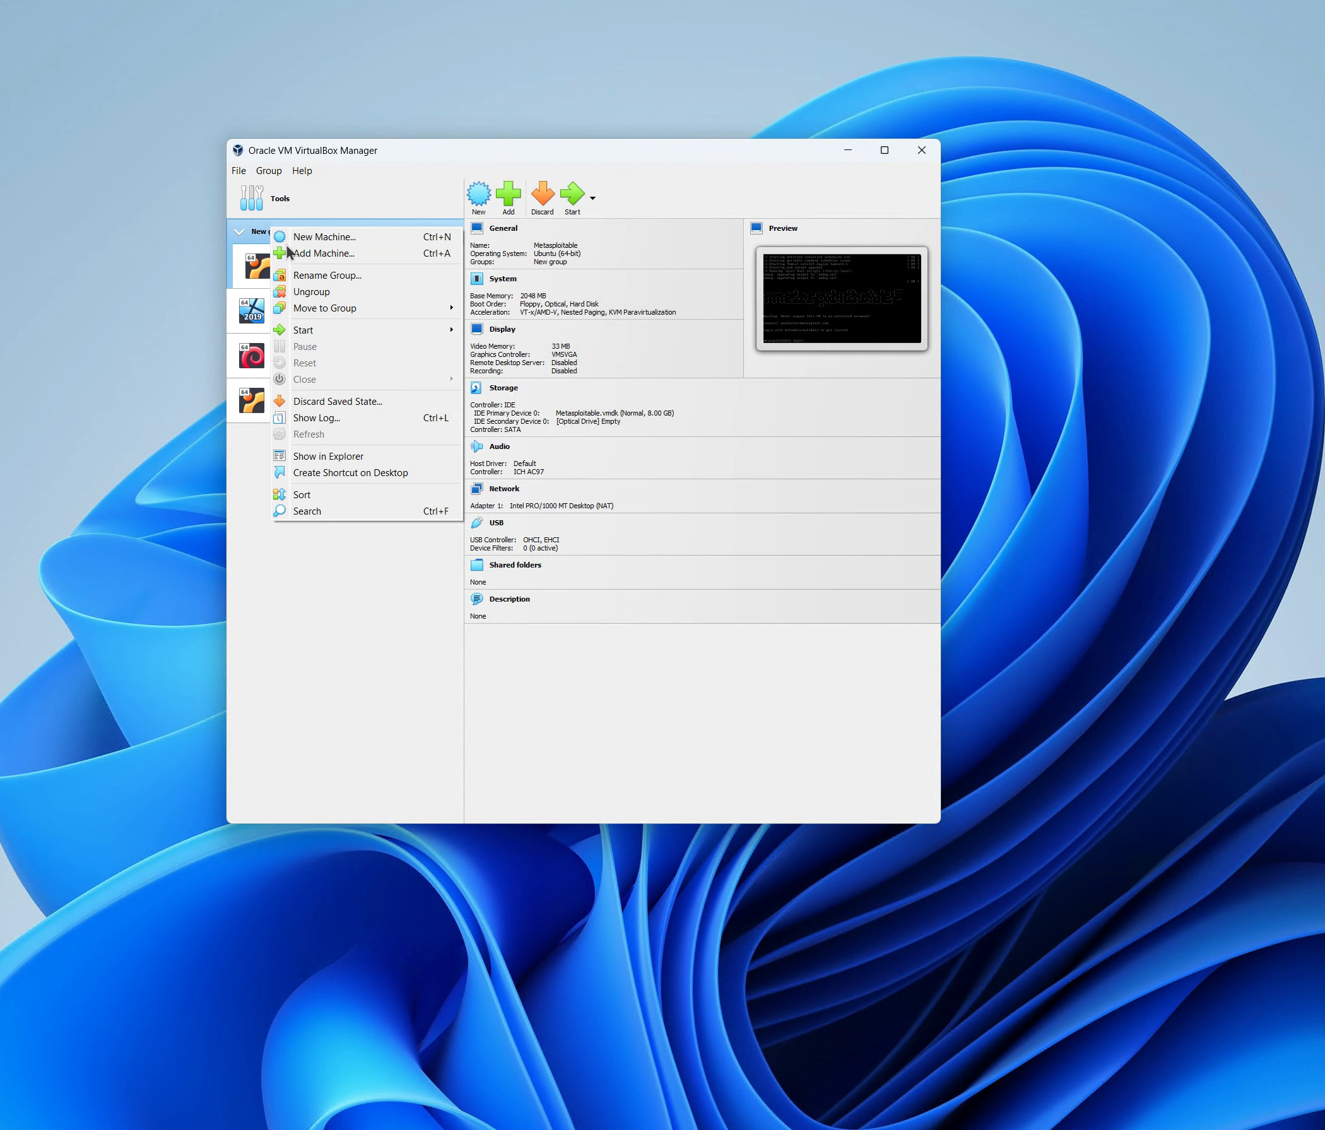
pyautogui.click(331, 277)
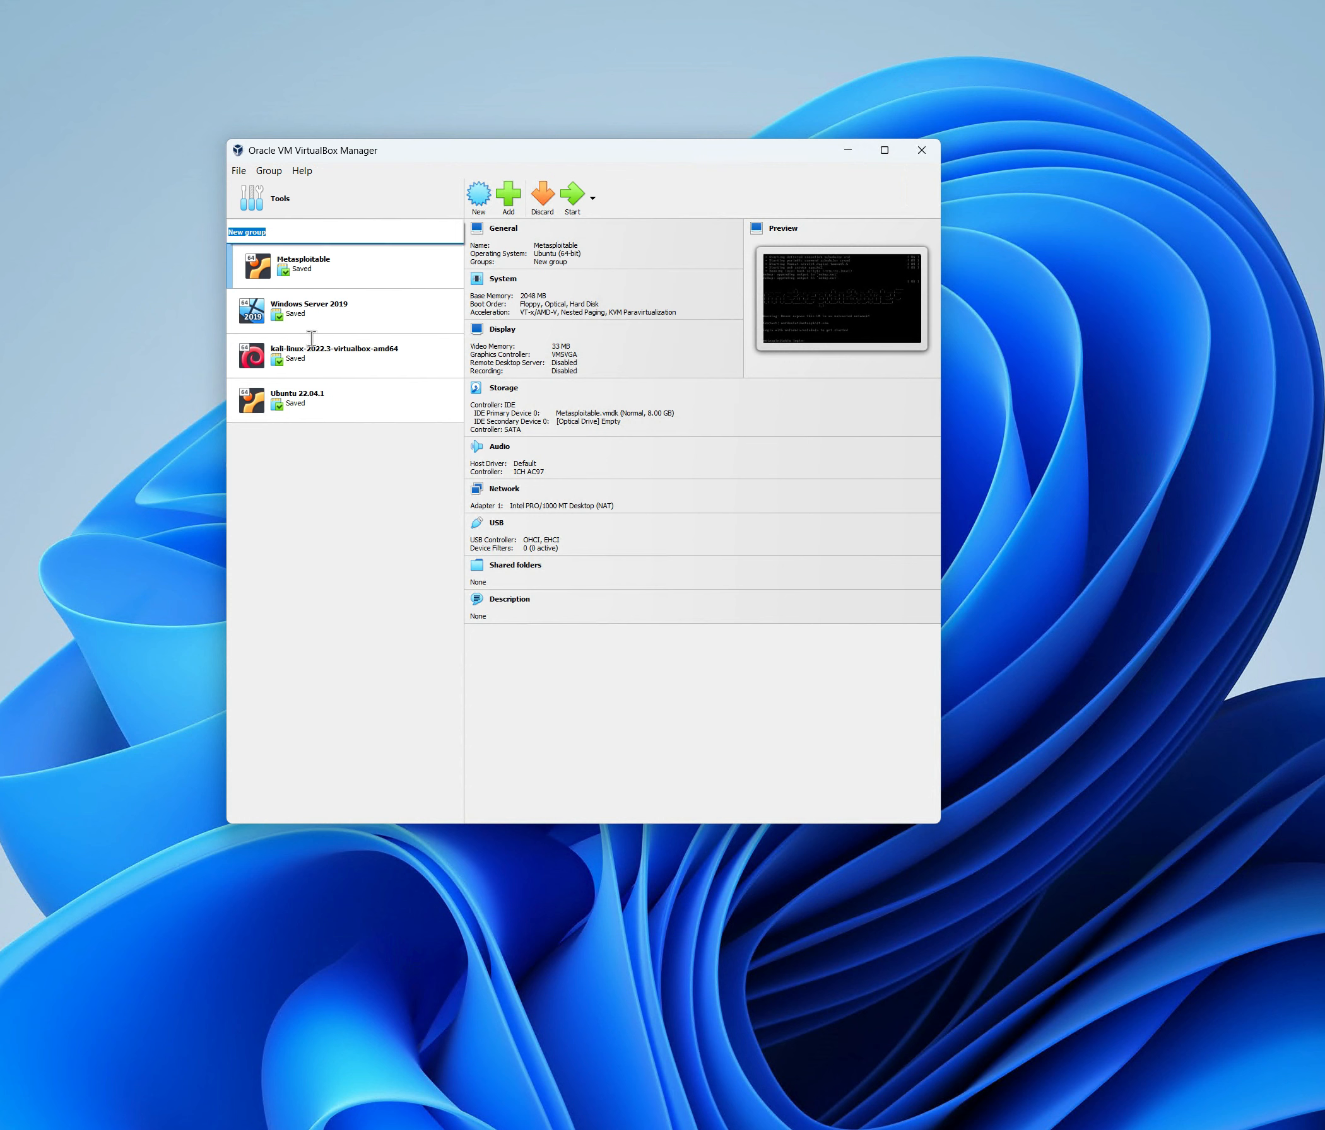
pyautogui.write('CYB-505')
pyautogui.press('Return')
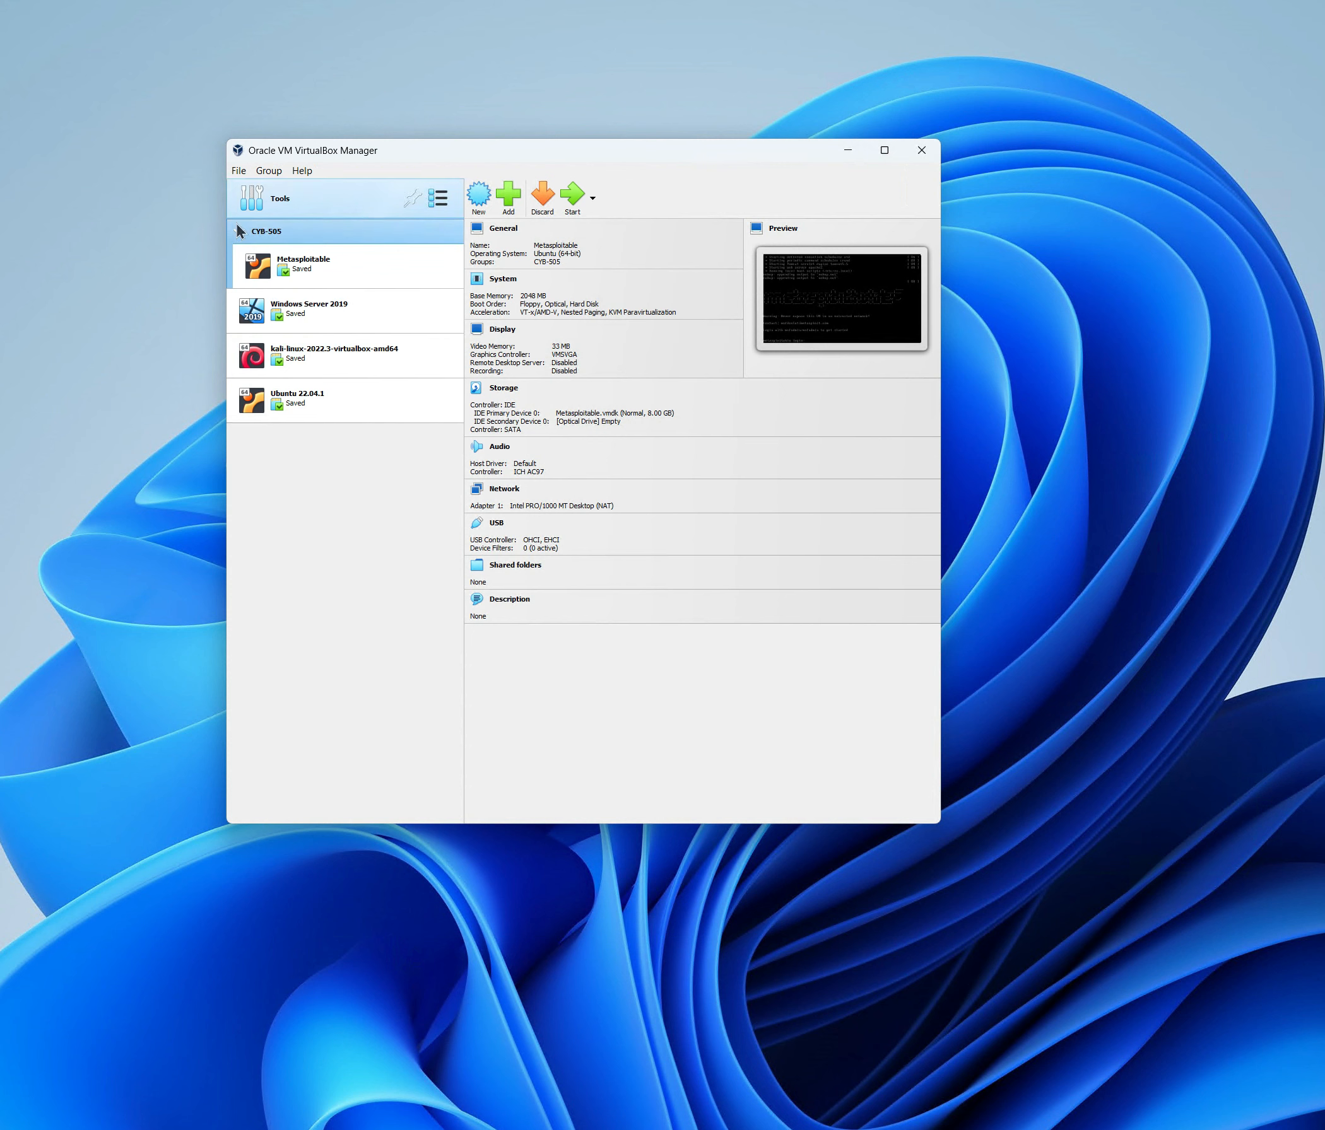
# Drag Ubuntu 22.04.1 into CYB-505, then collapse and re-expand the group to verify.
pyautogui.click(313, 404)
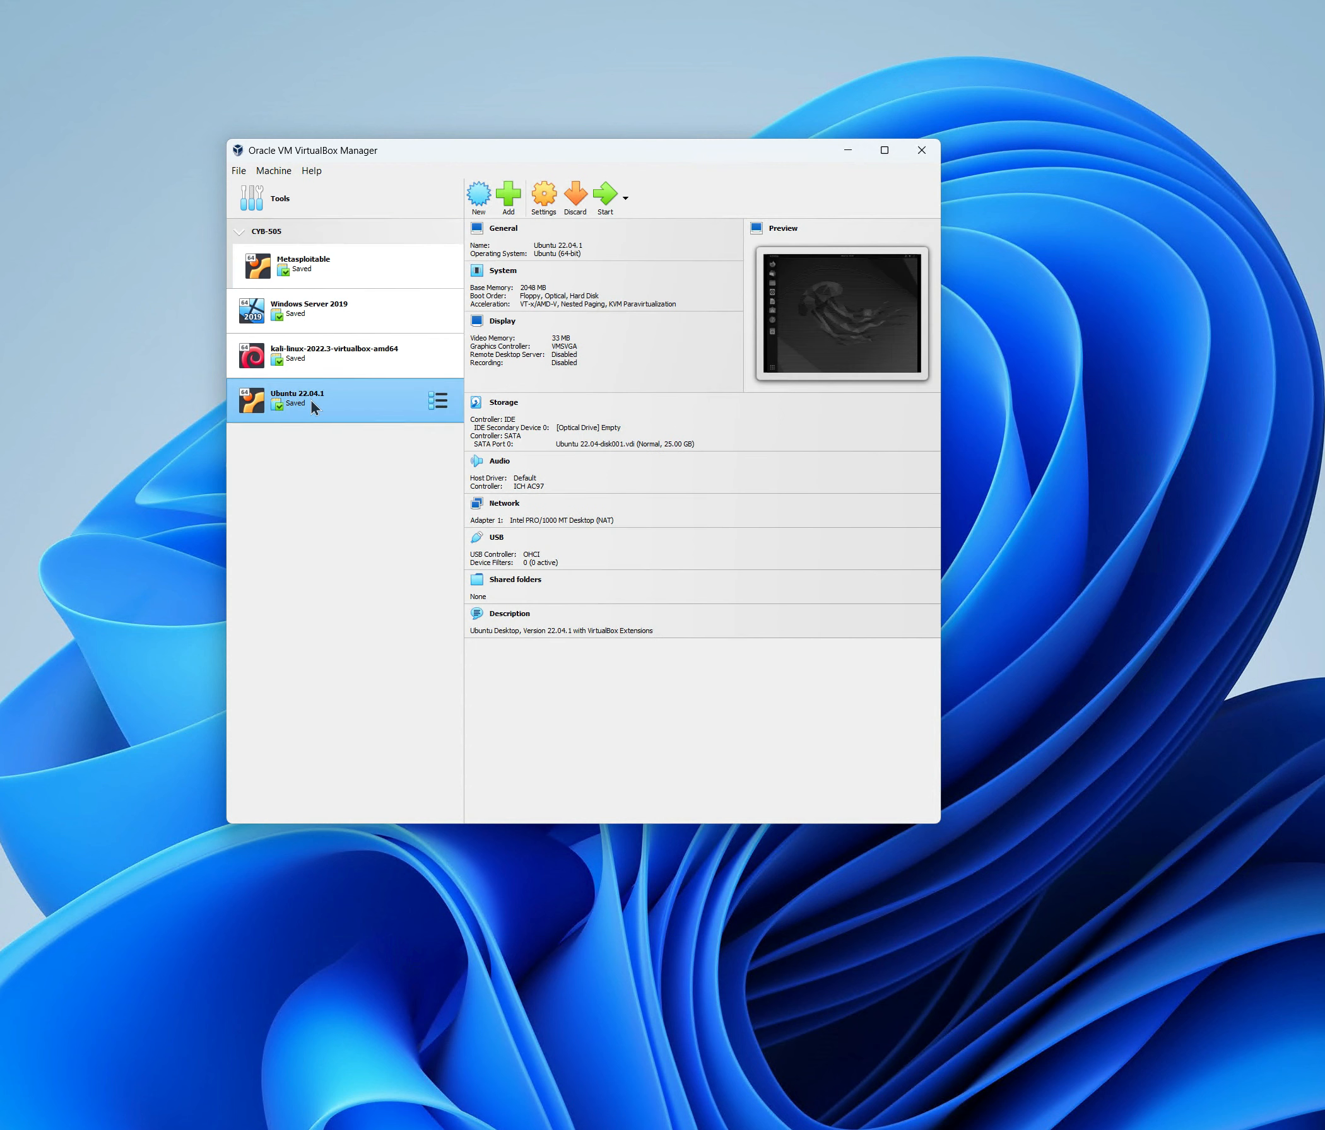
pyautogui.moveTo(313, 405); pyautogui.dragTo(303, 256)
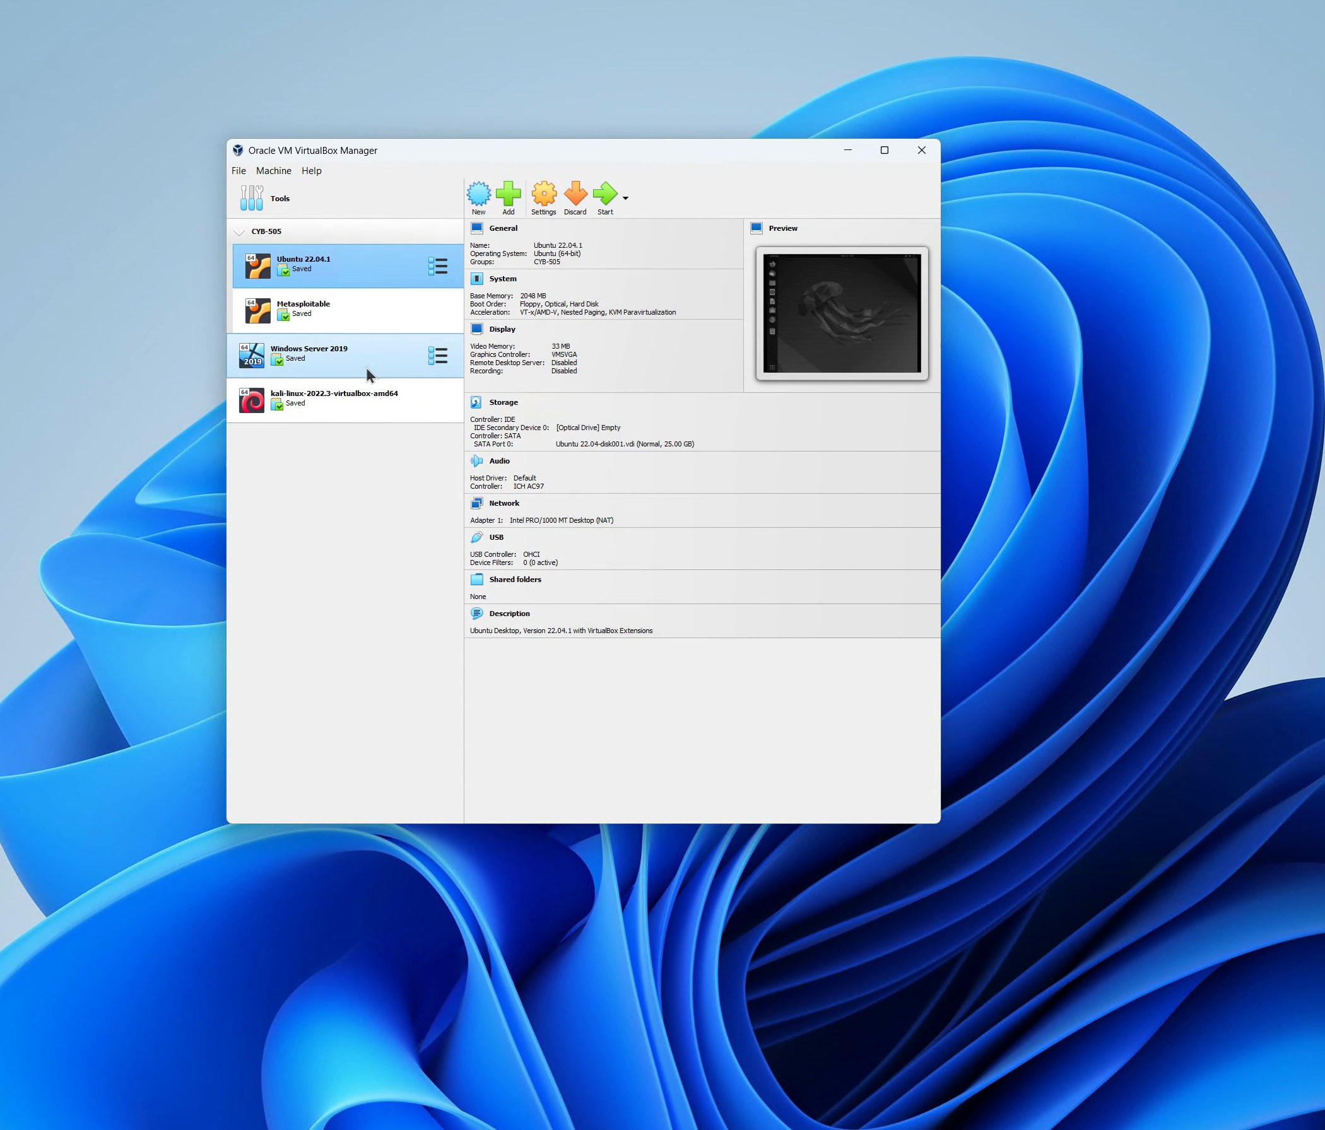
pyautogui.click(240, 232)
pyautogui.click(241, 233)
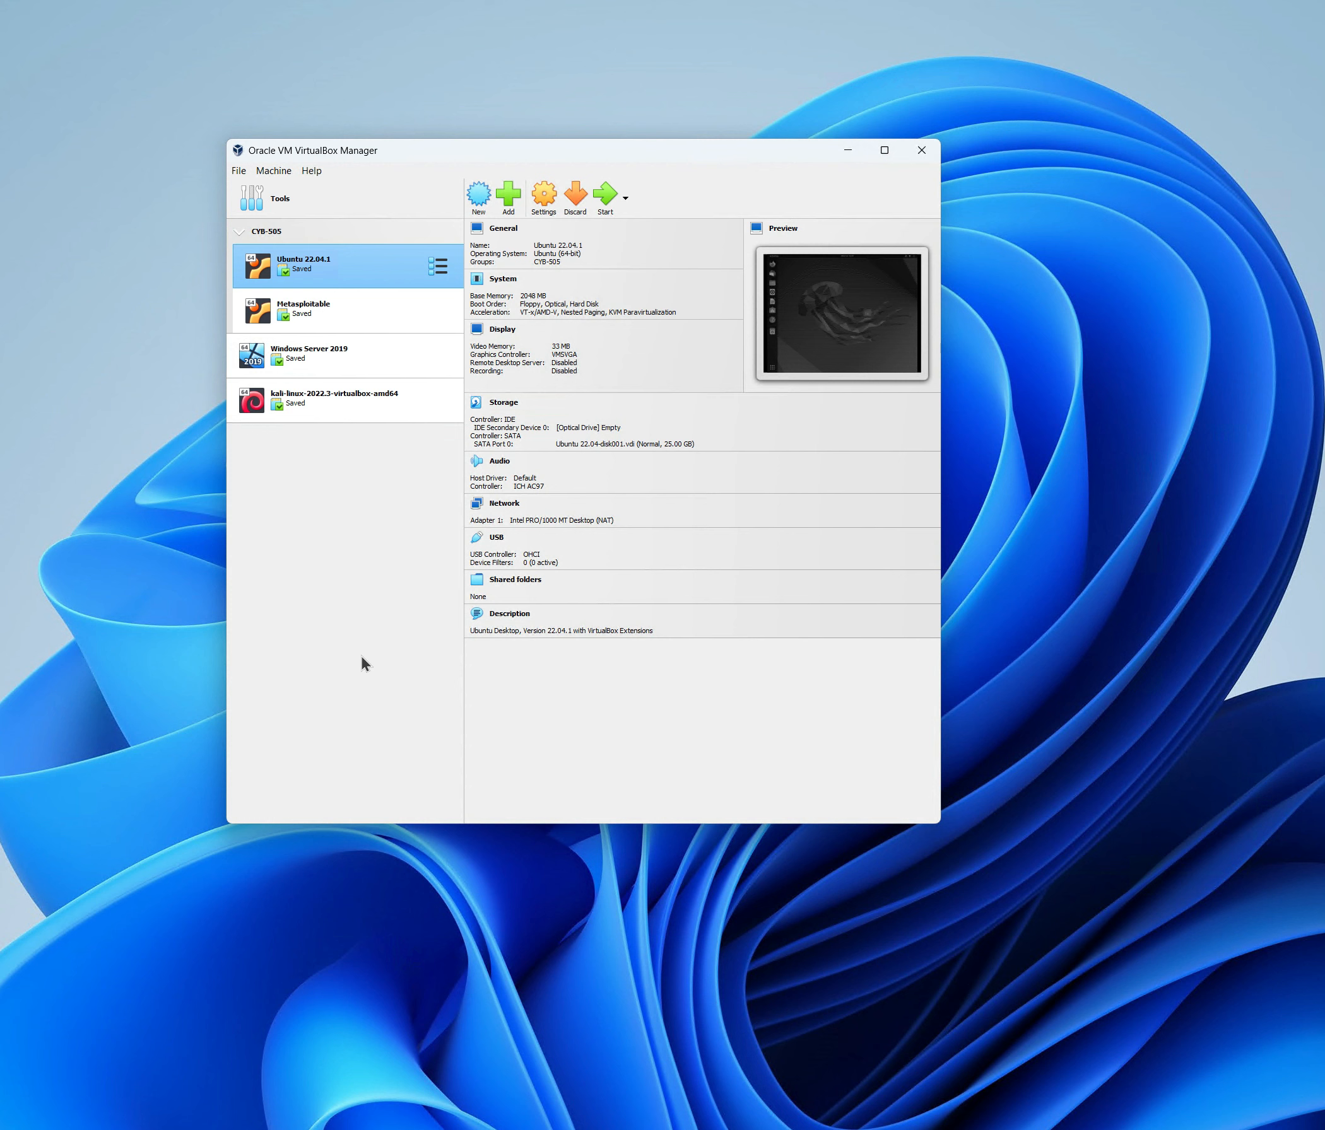
# Full-clone Windows Server 2019 under its default name, then reselect the original and open File Explorer with Win+E.
pyautogui.rightClick(280, 357)
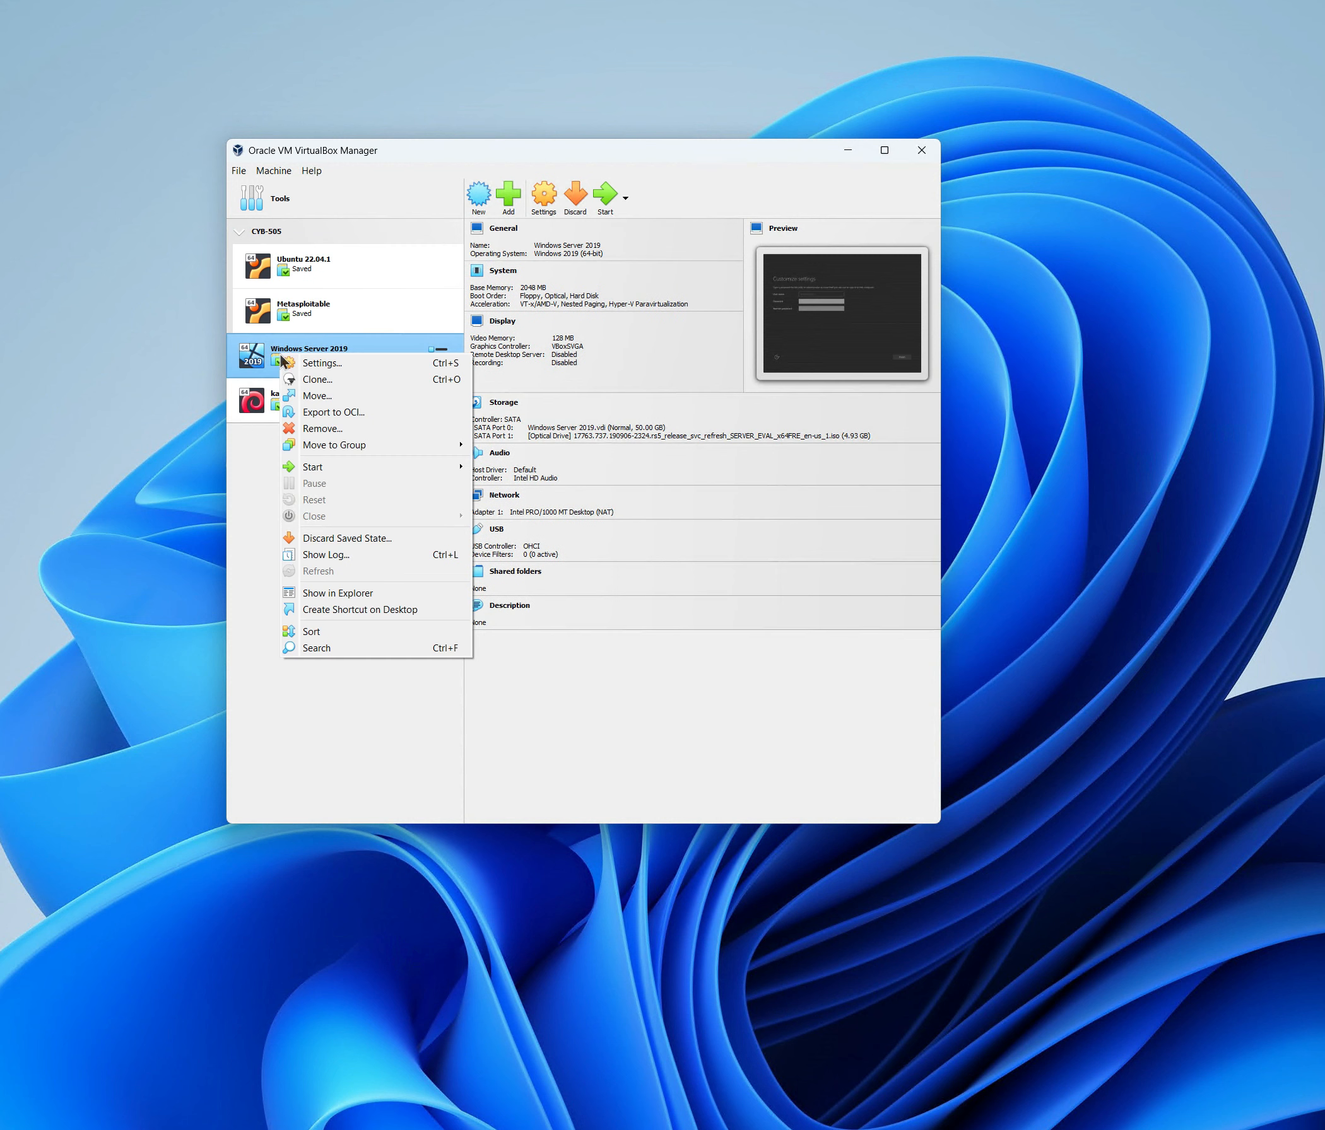
pyautogui.click(309, 379)
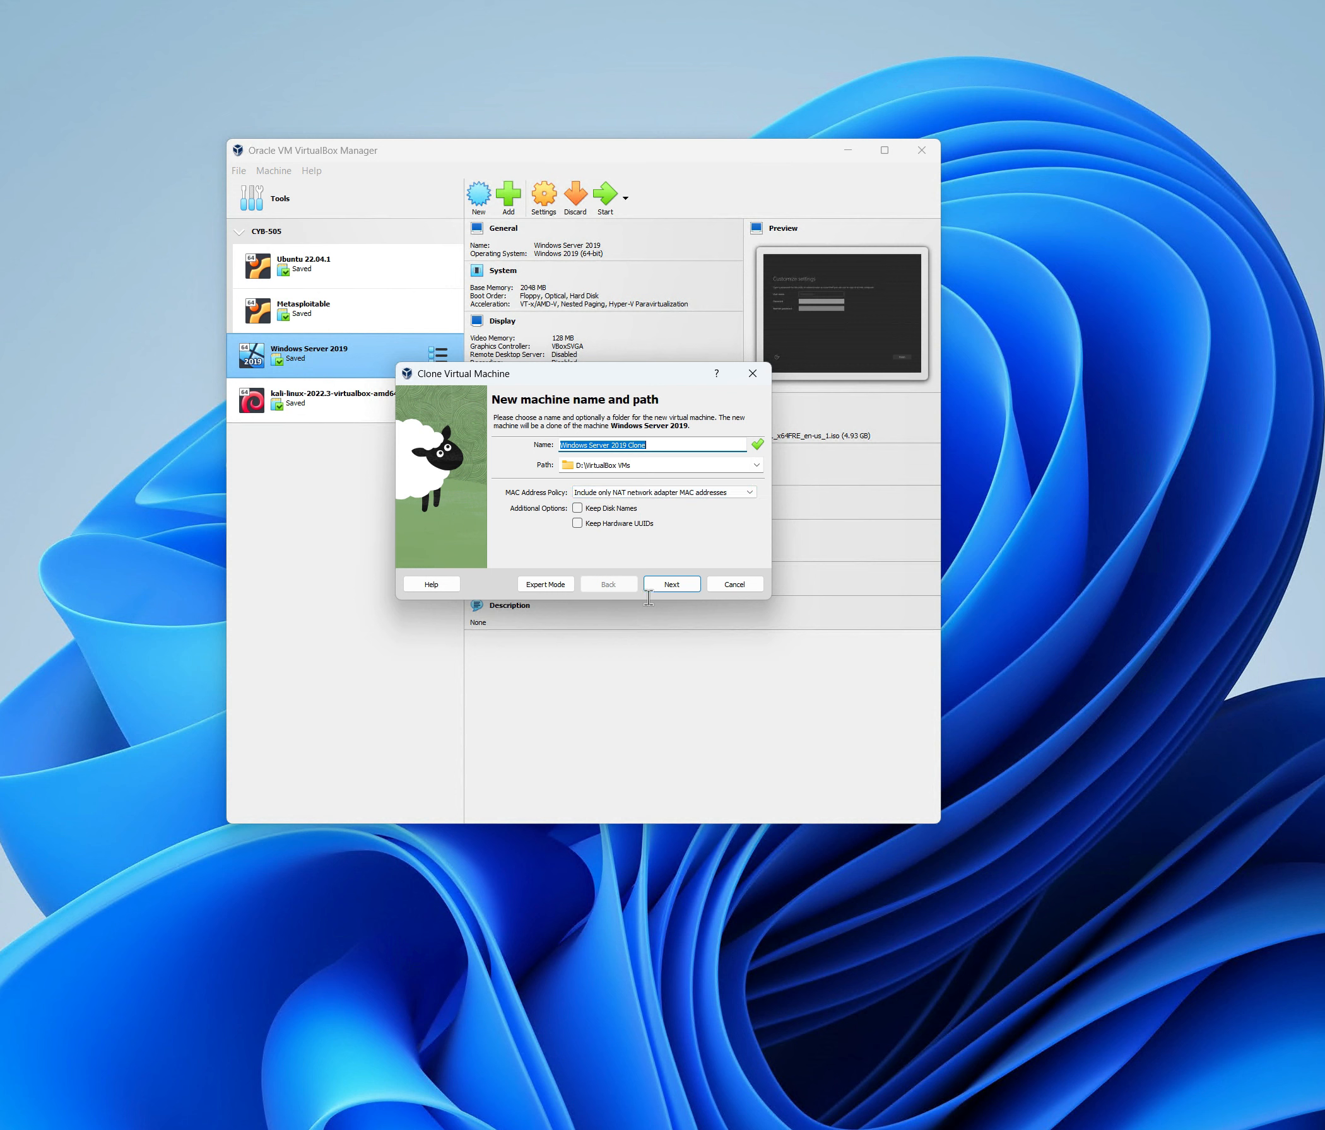
pyautogui.click(670, 586)
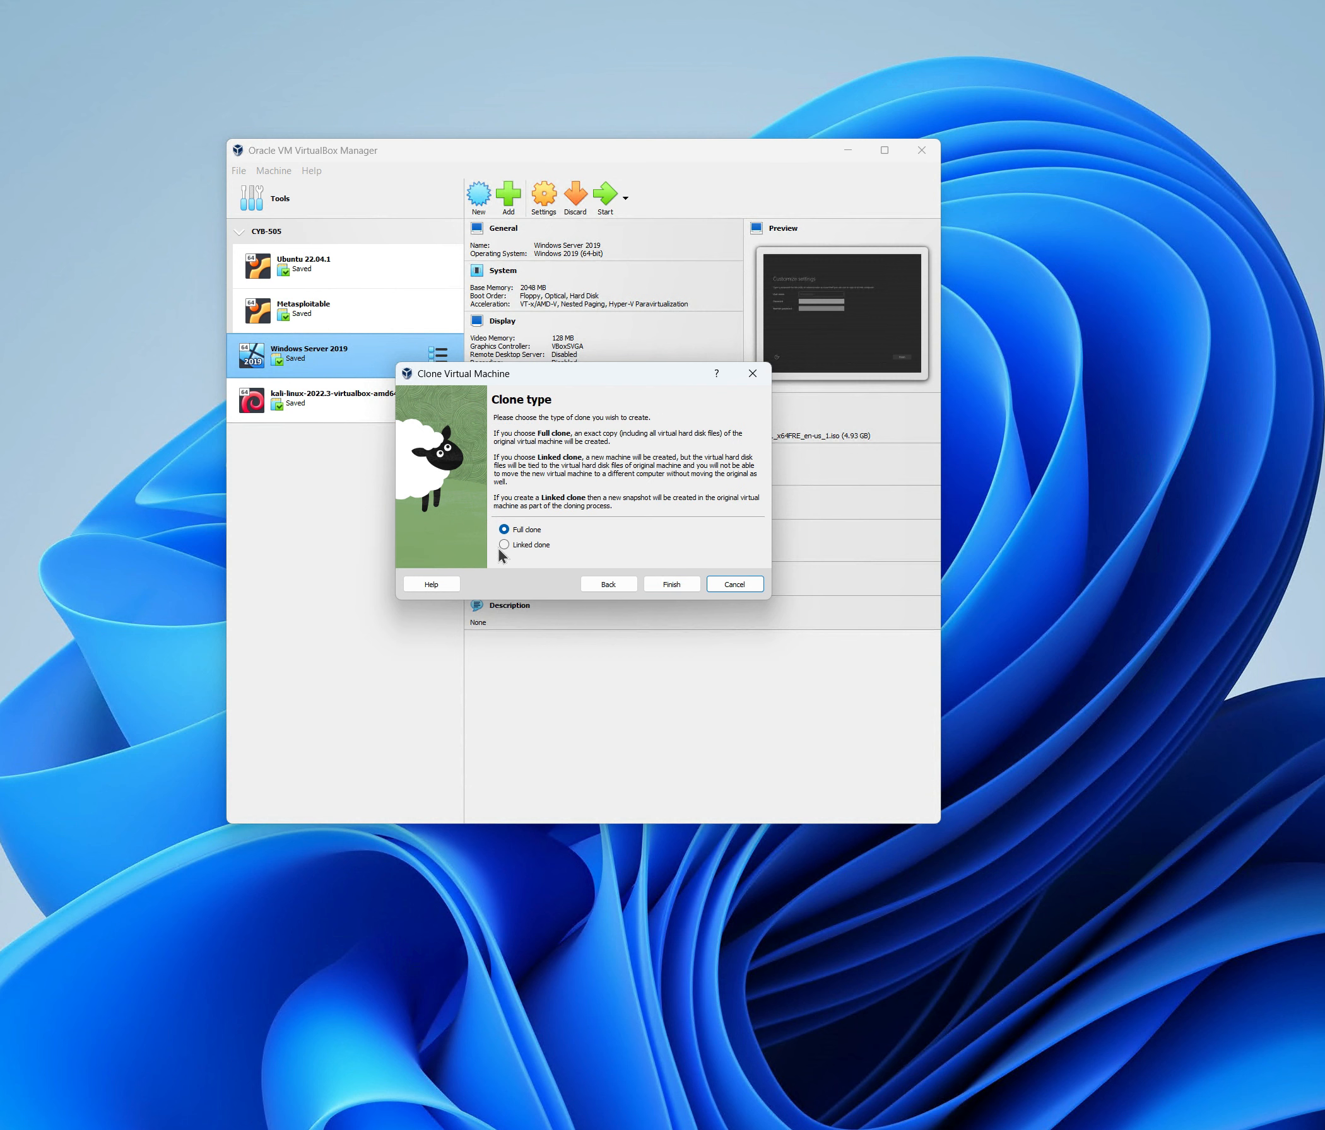
pyautogui.click(672, 585)
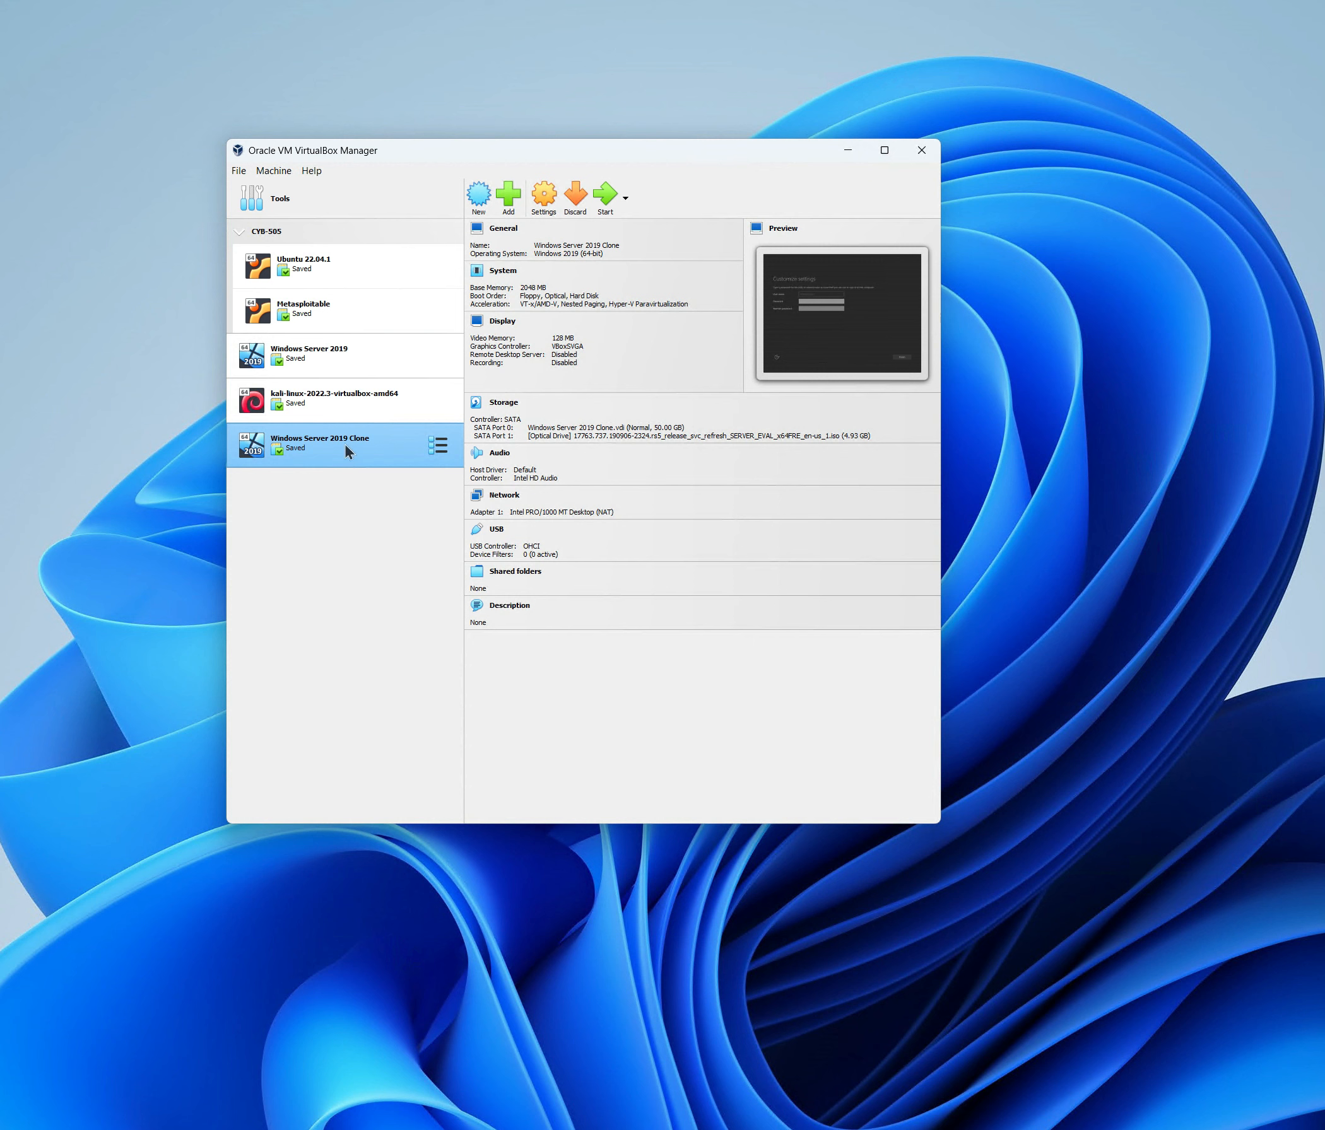
pyautogui.click(317, 359)
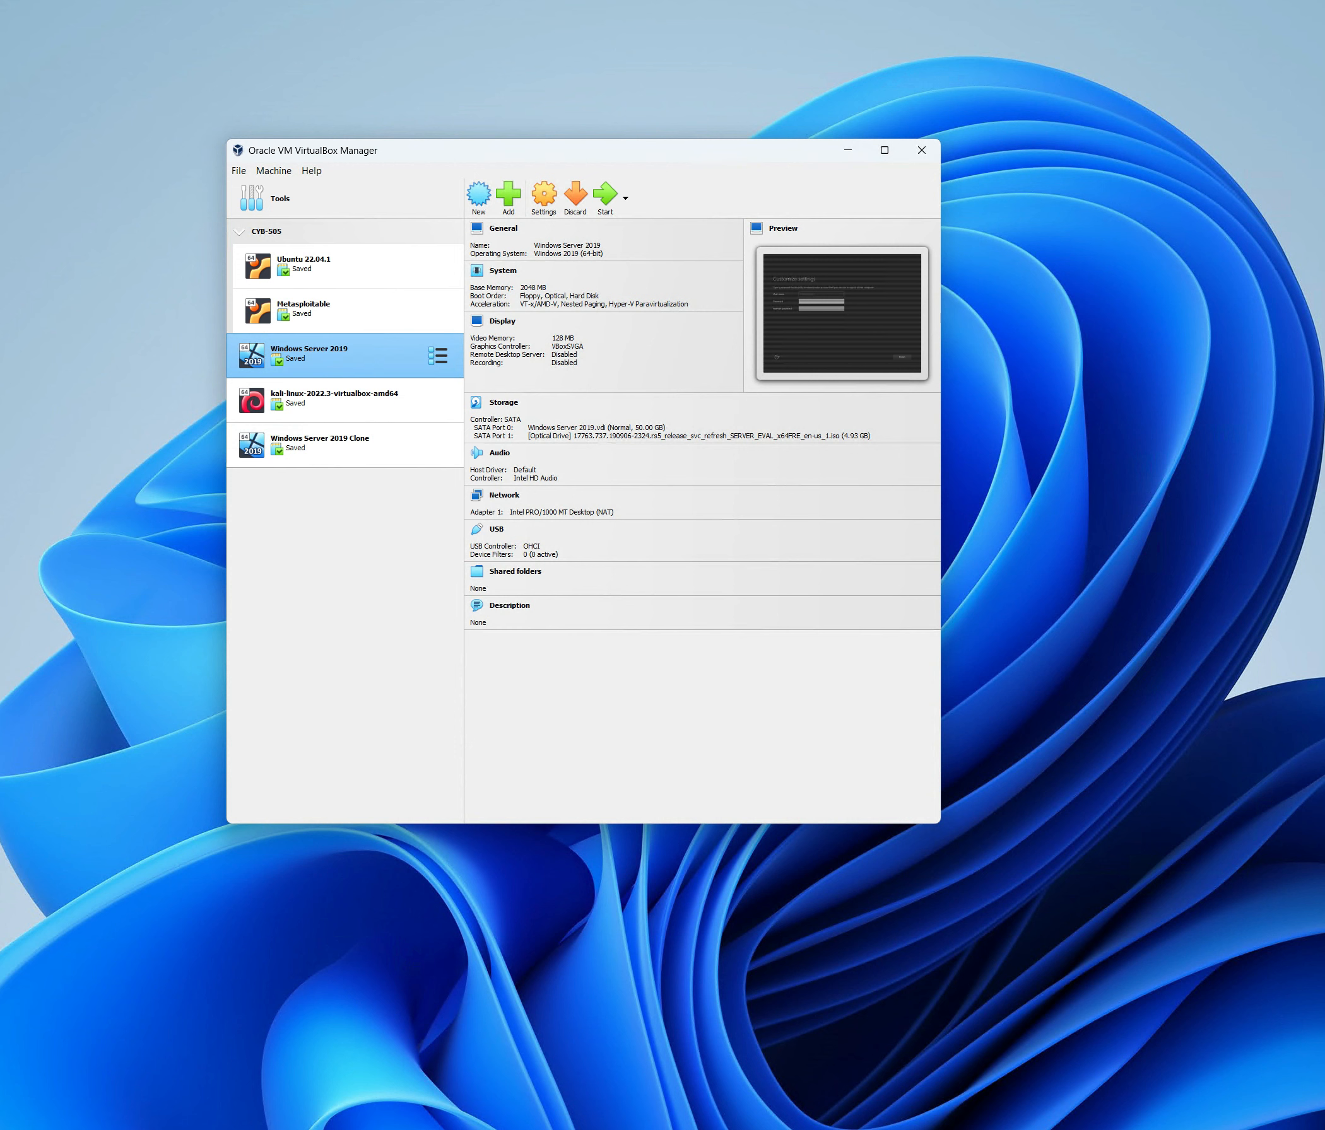
pyautogui.press('super+e')
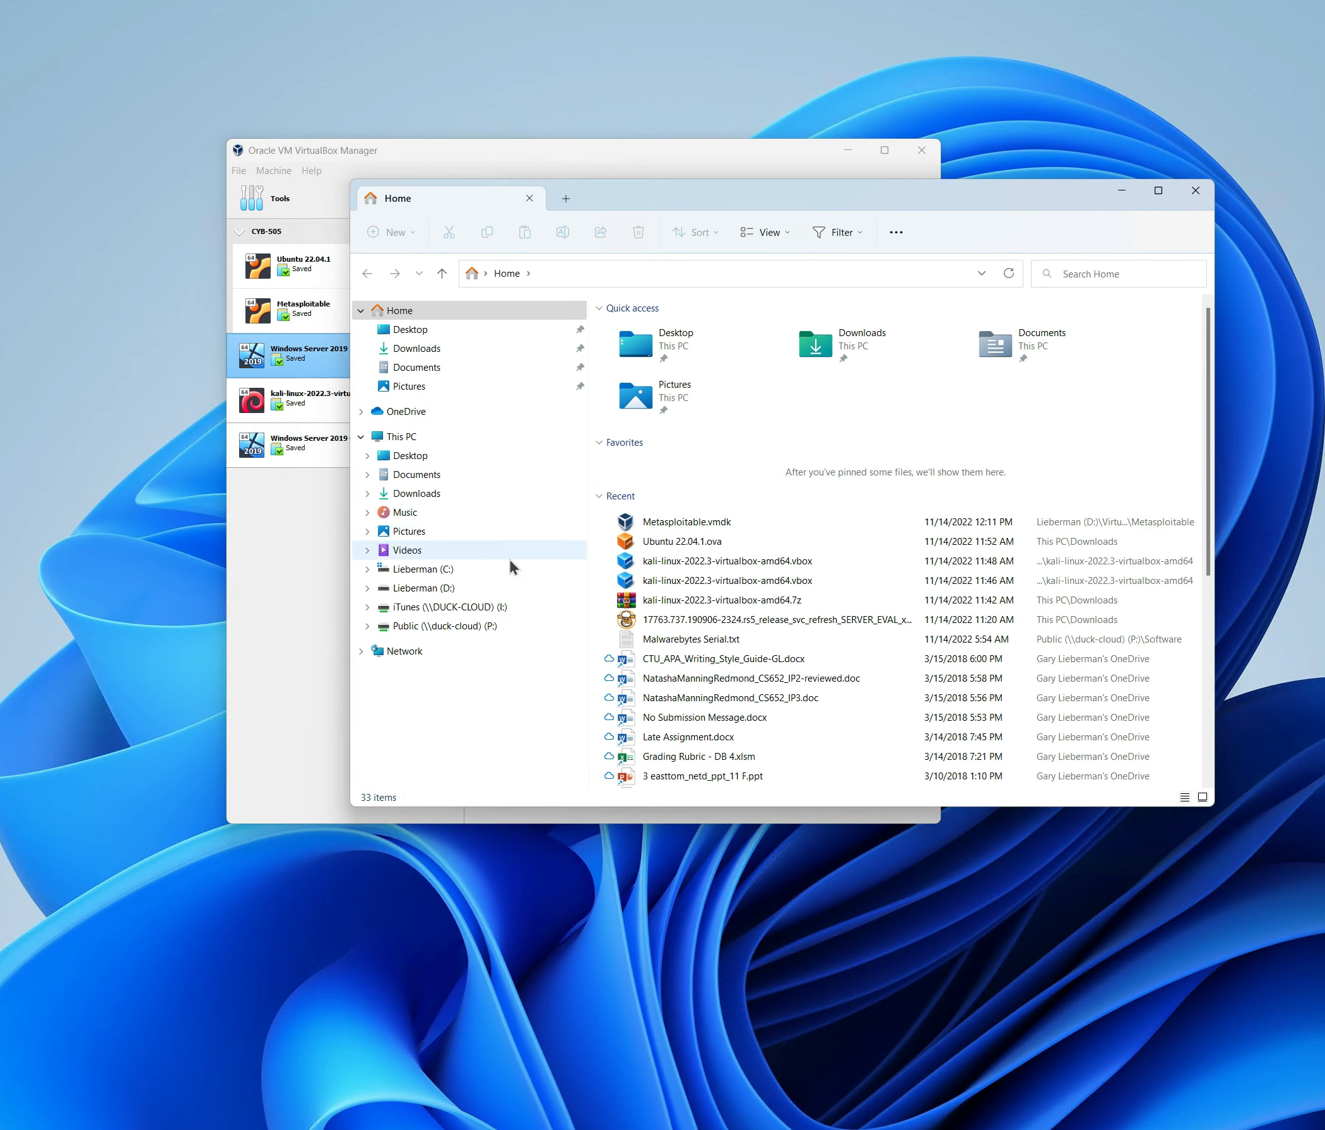
# Browse D:\VirtualBox VMs into the Windows Server 2019 Clone folder, then return to VirtualBox Manager.
pyautogui.click(367, 588)
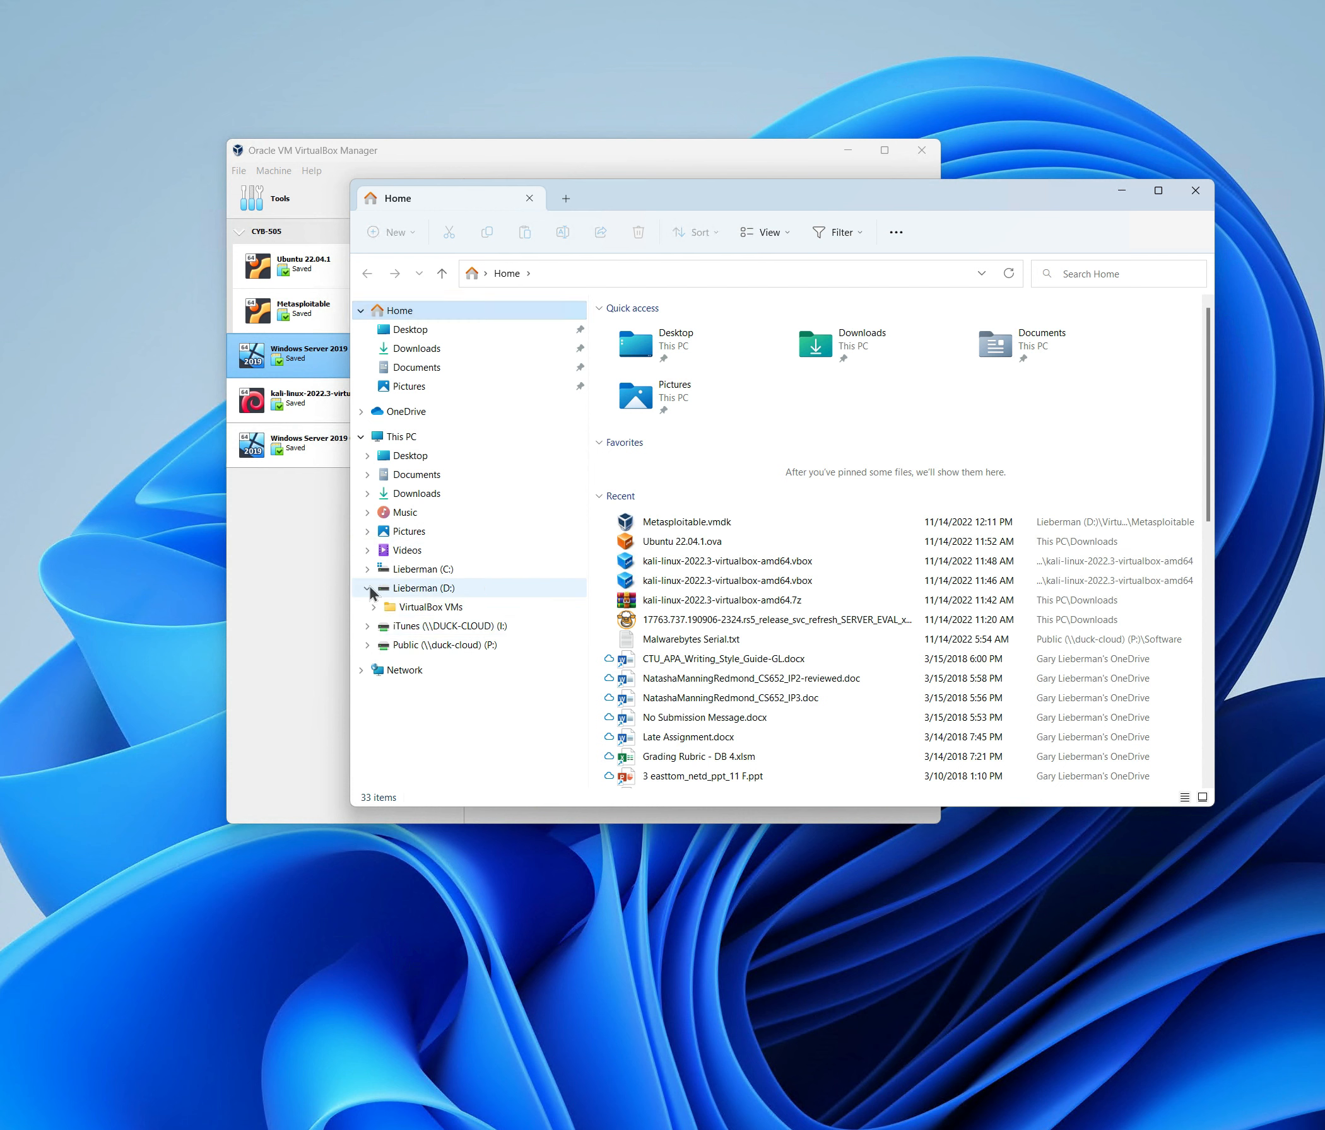
pyautogui.click(373, 607)
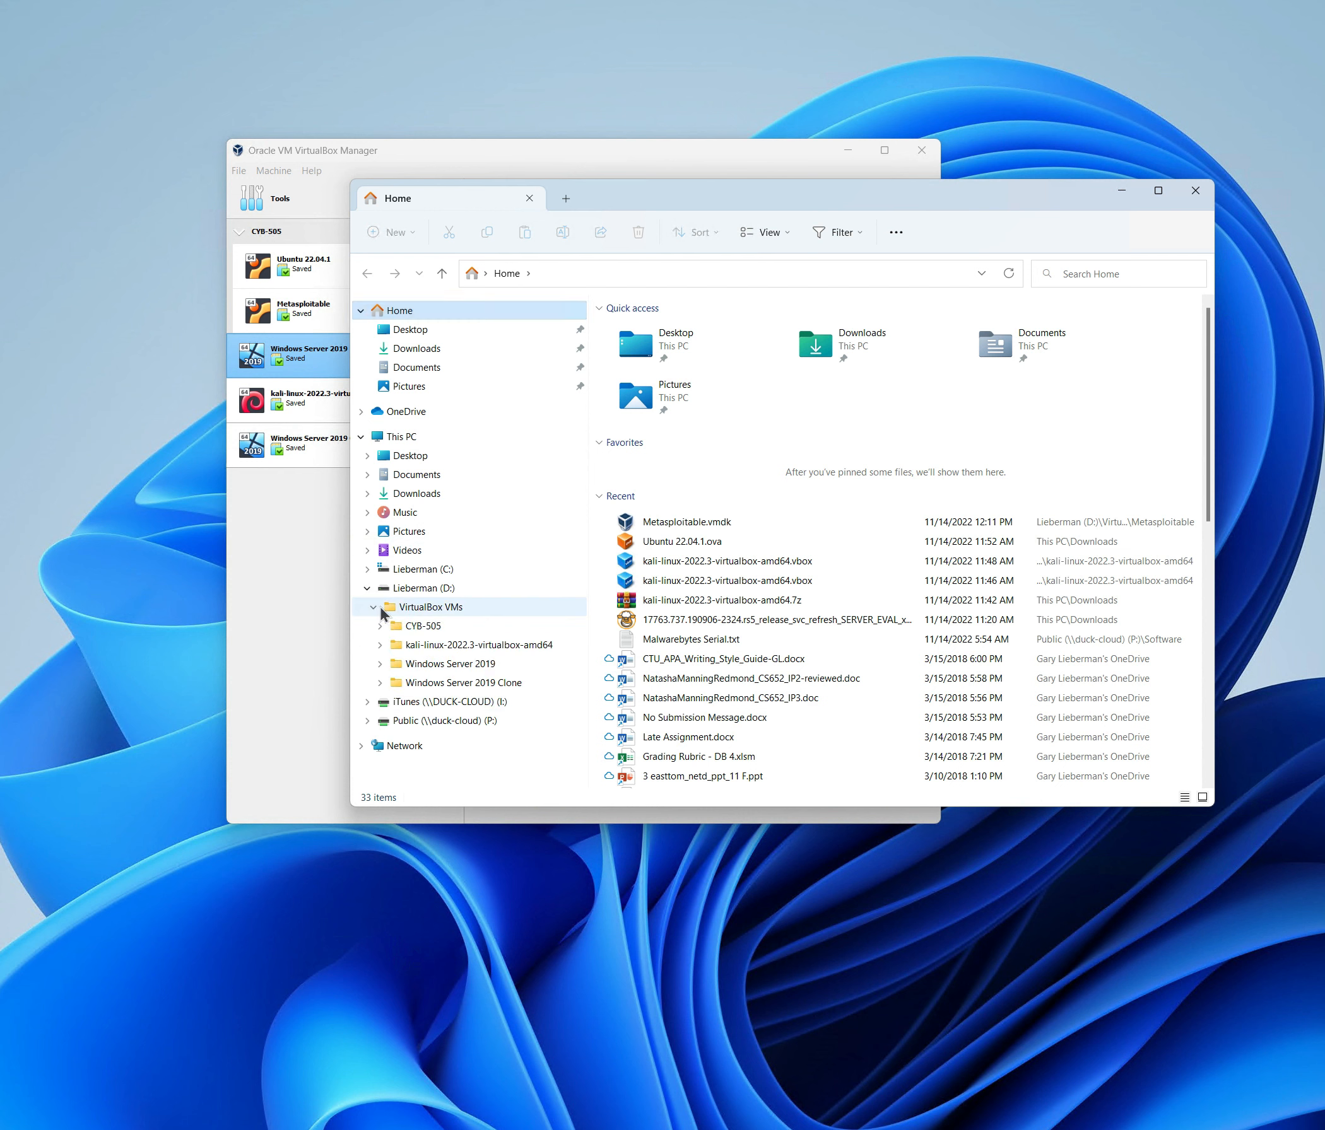
pyautogui.click(442, 680)
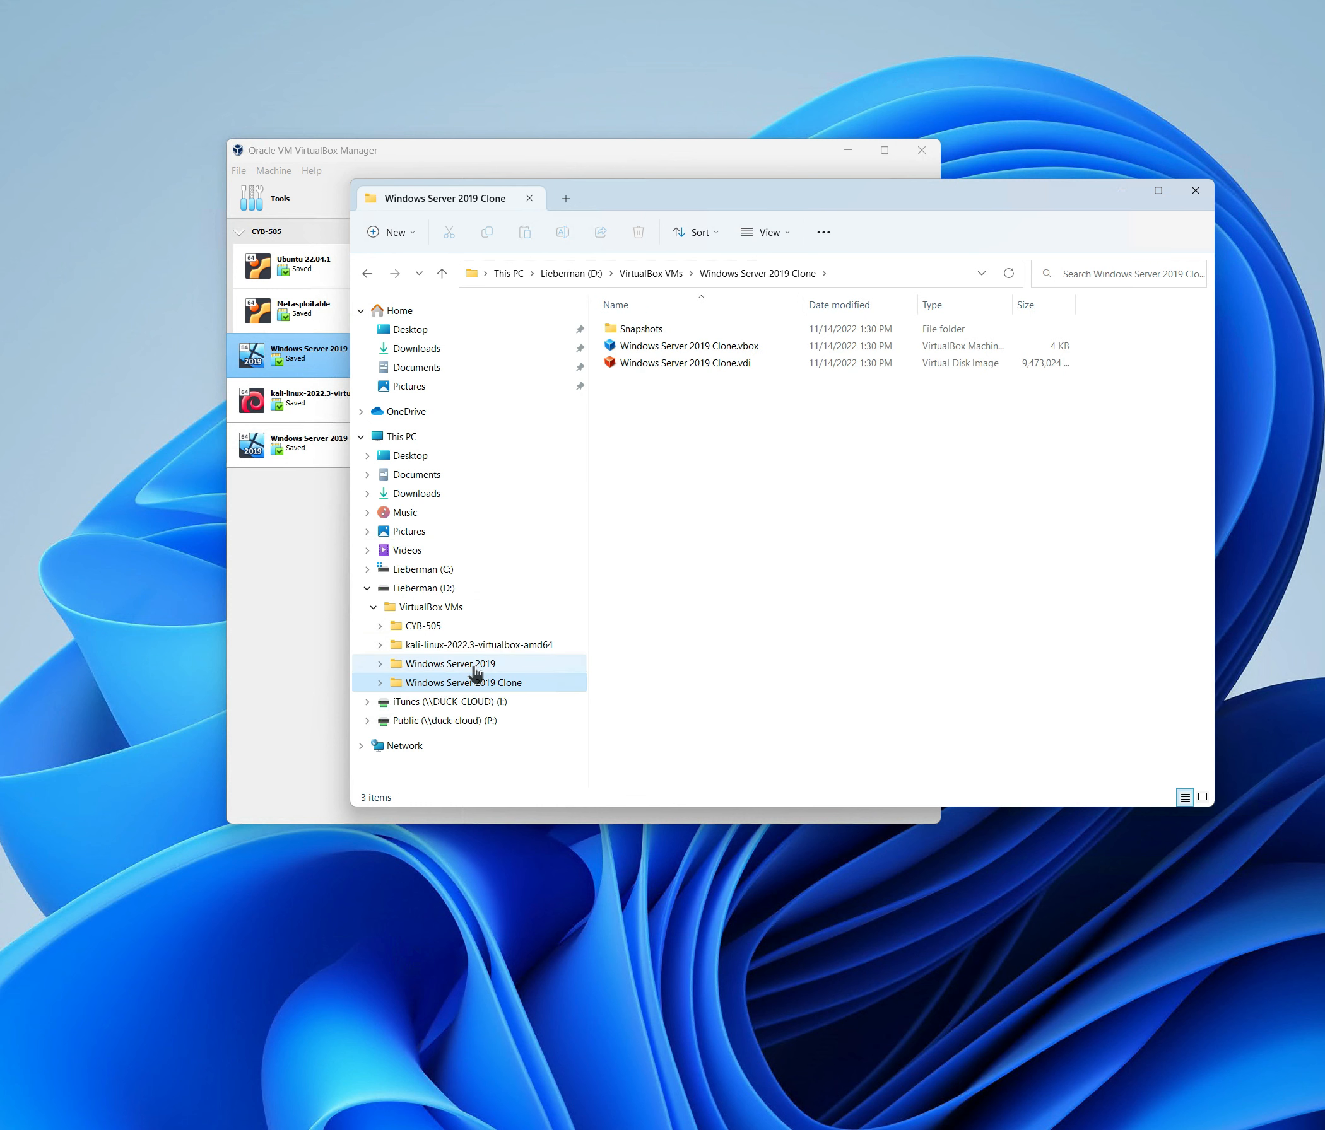
pyautogui.click(473, 667)
pyautogui.click(335, 558)
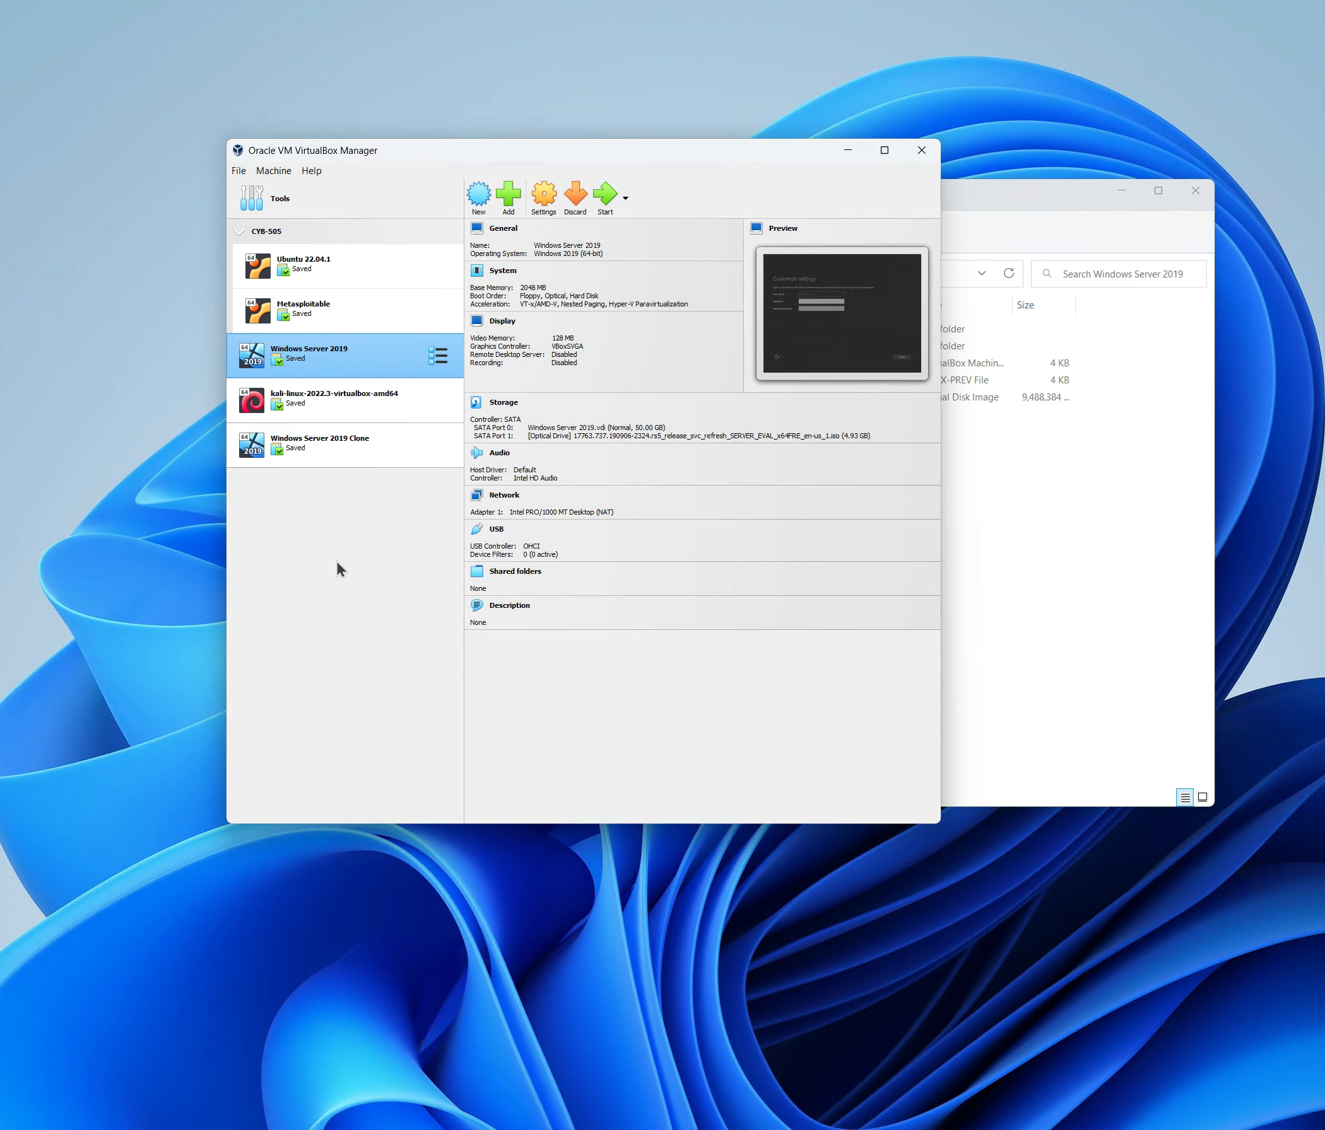
# Move Windows Server 2019 Clone into a brand-new group.
pyautogui.click(313, 451)
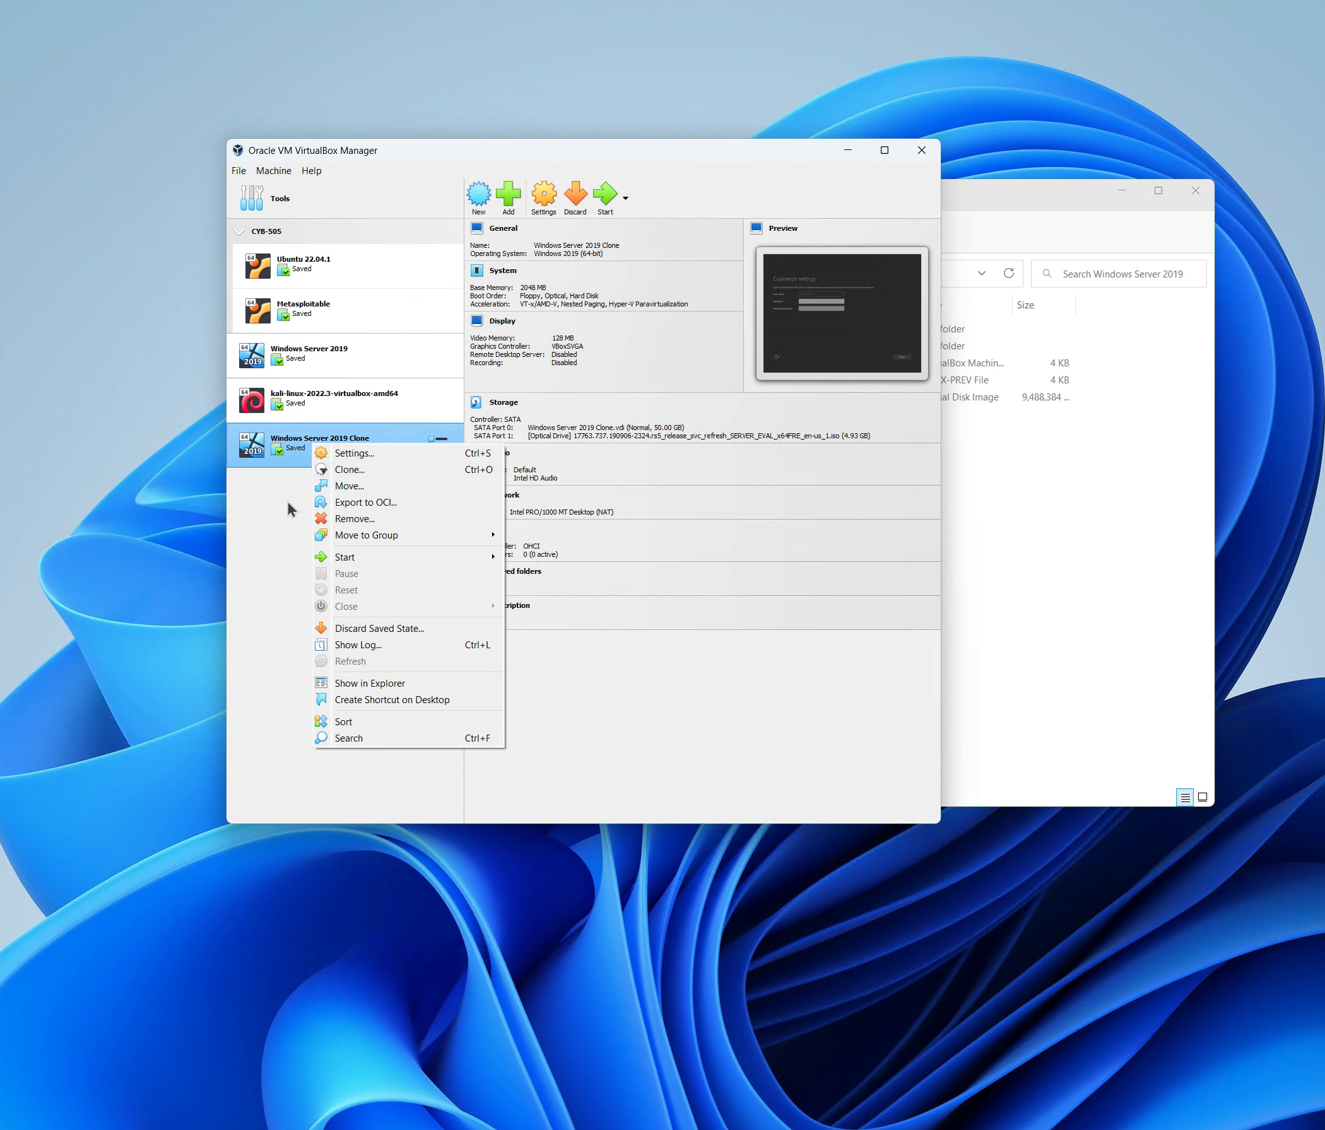
pyautogui.moveTo(344, 538)
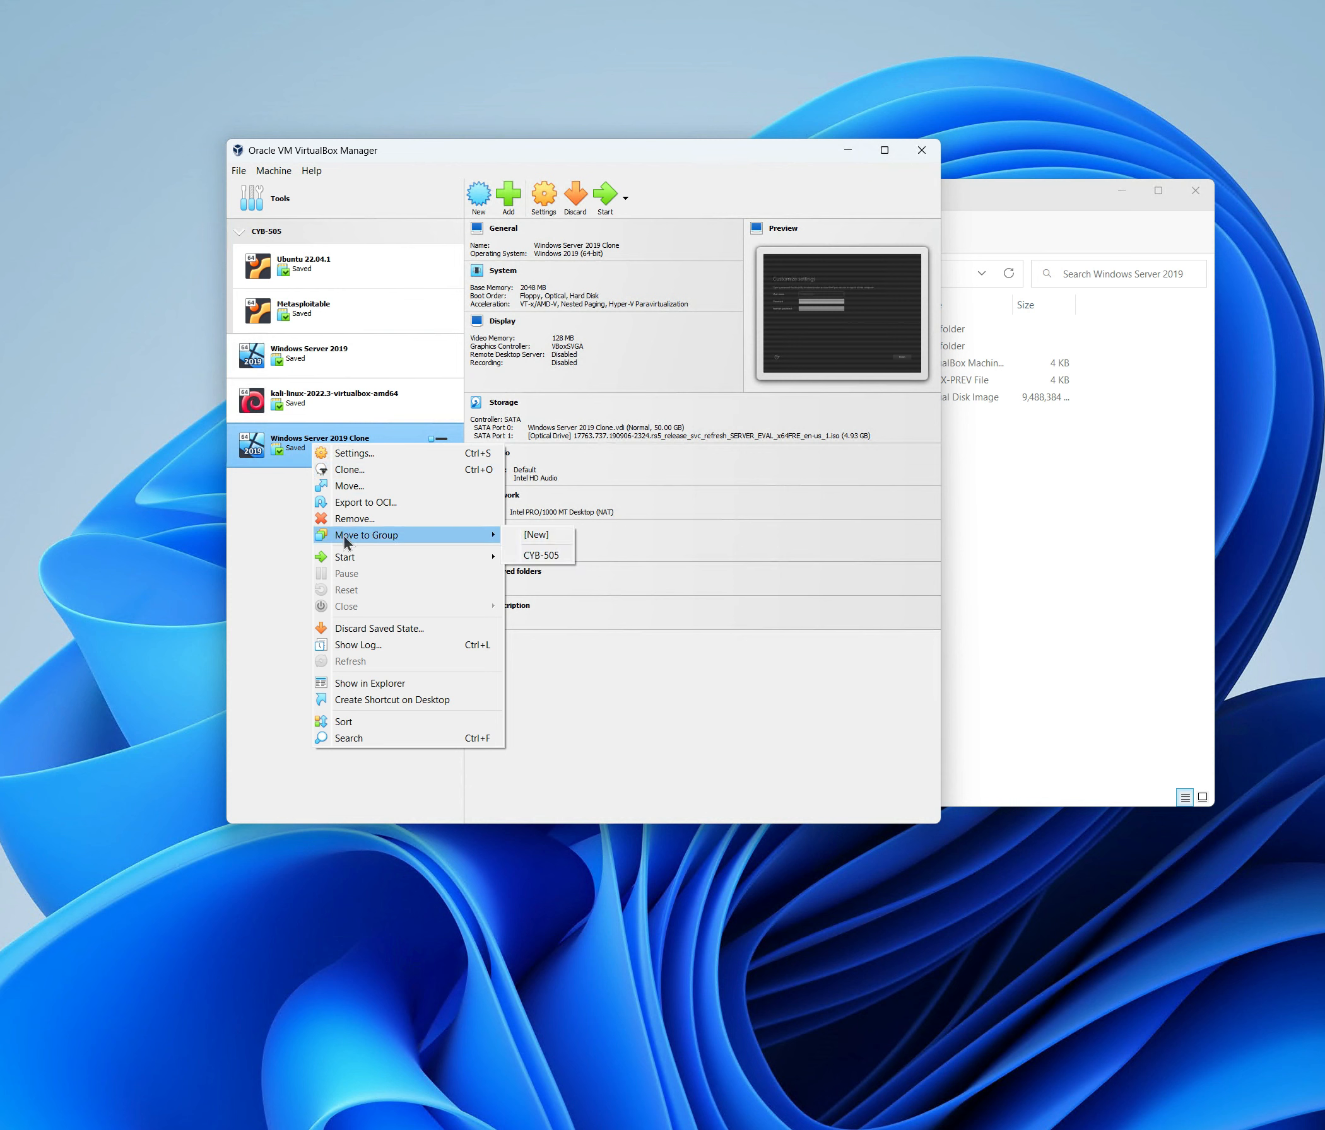
pyautogui.click(547, 542)
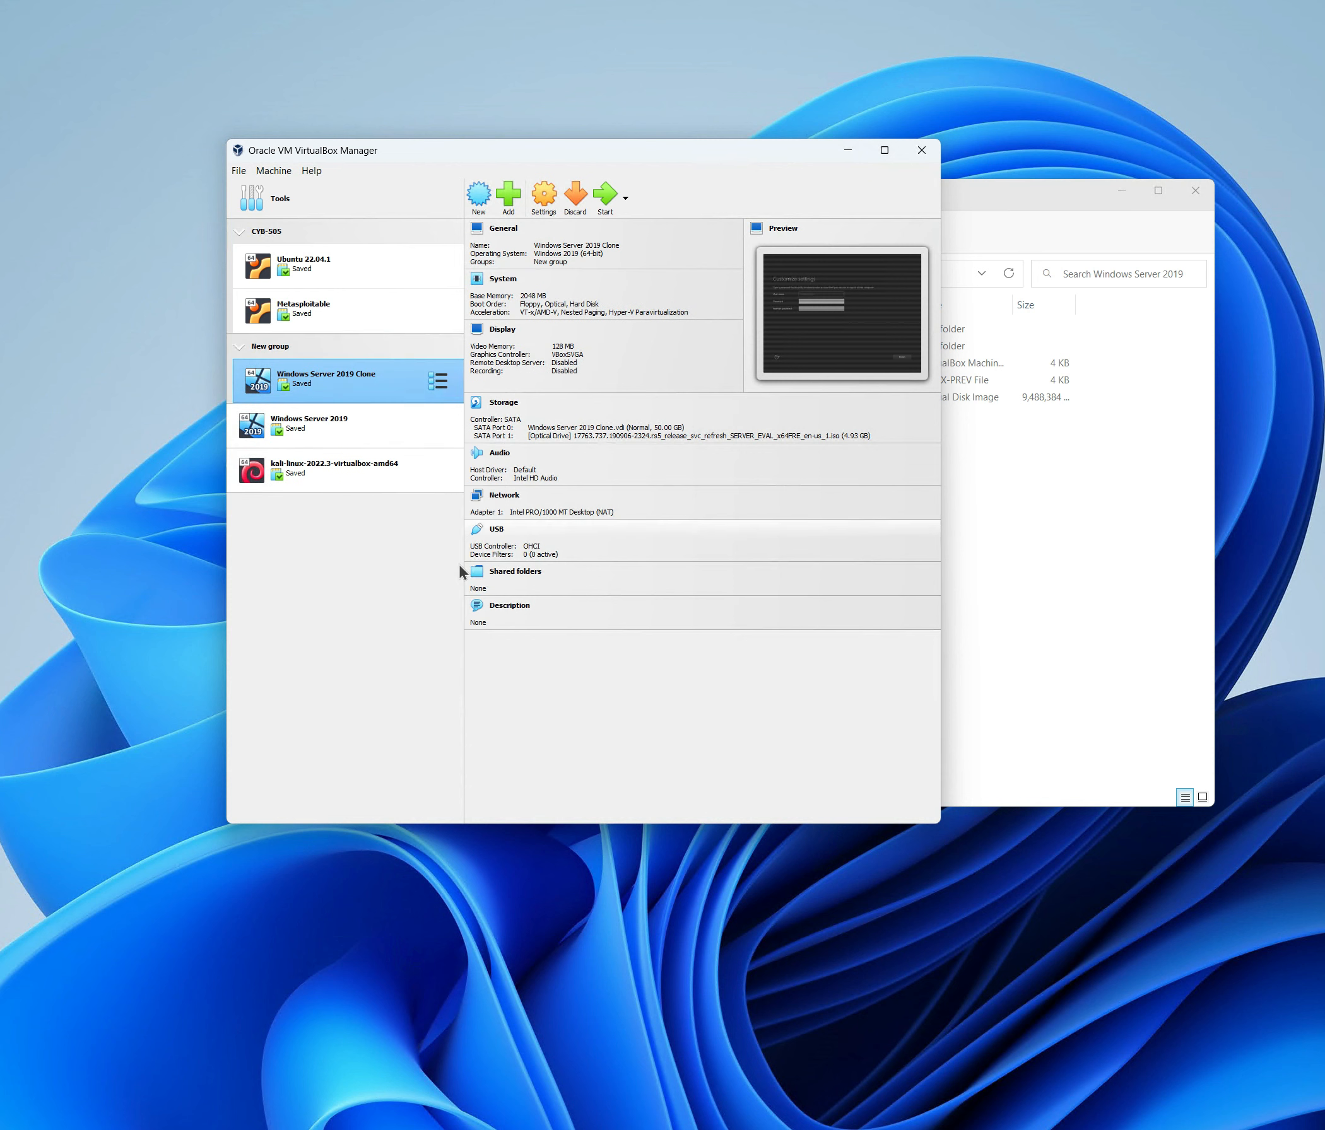
# Rename the new group to The Clones and collapse it.
pyautogui.click(274, 348)
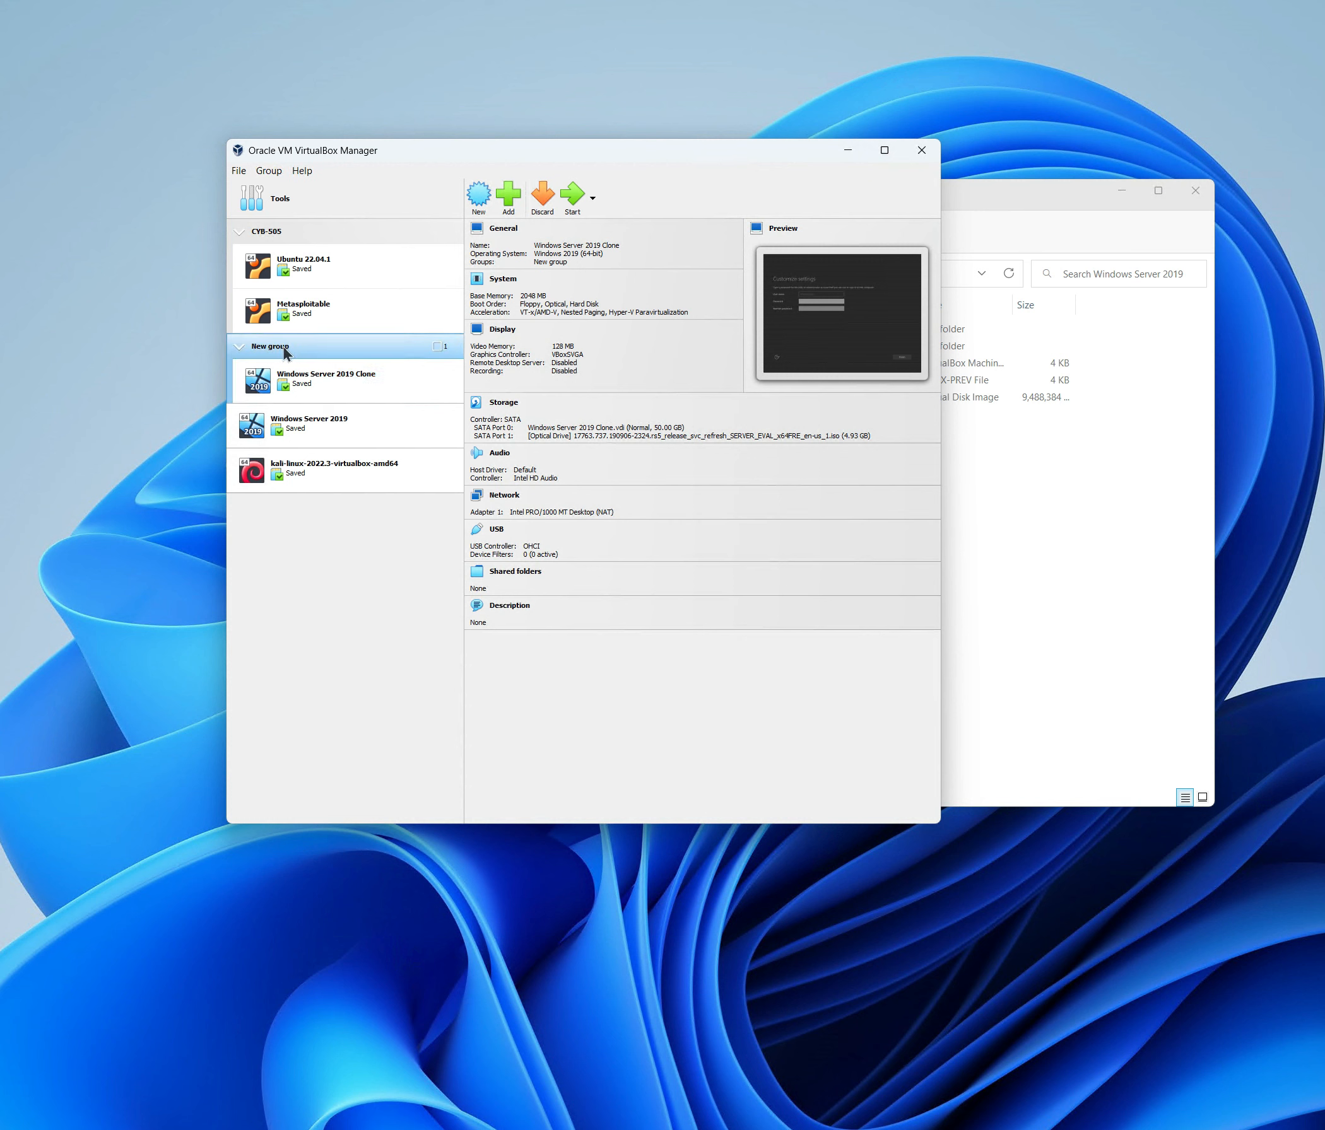
pyautogui.rightClick(282, 351)
pyautogui.click(321, 388)
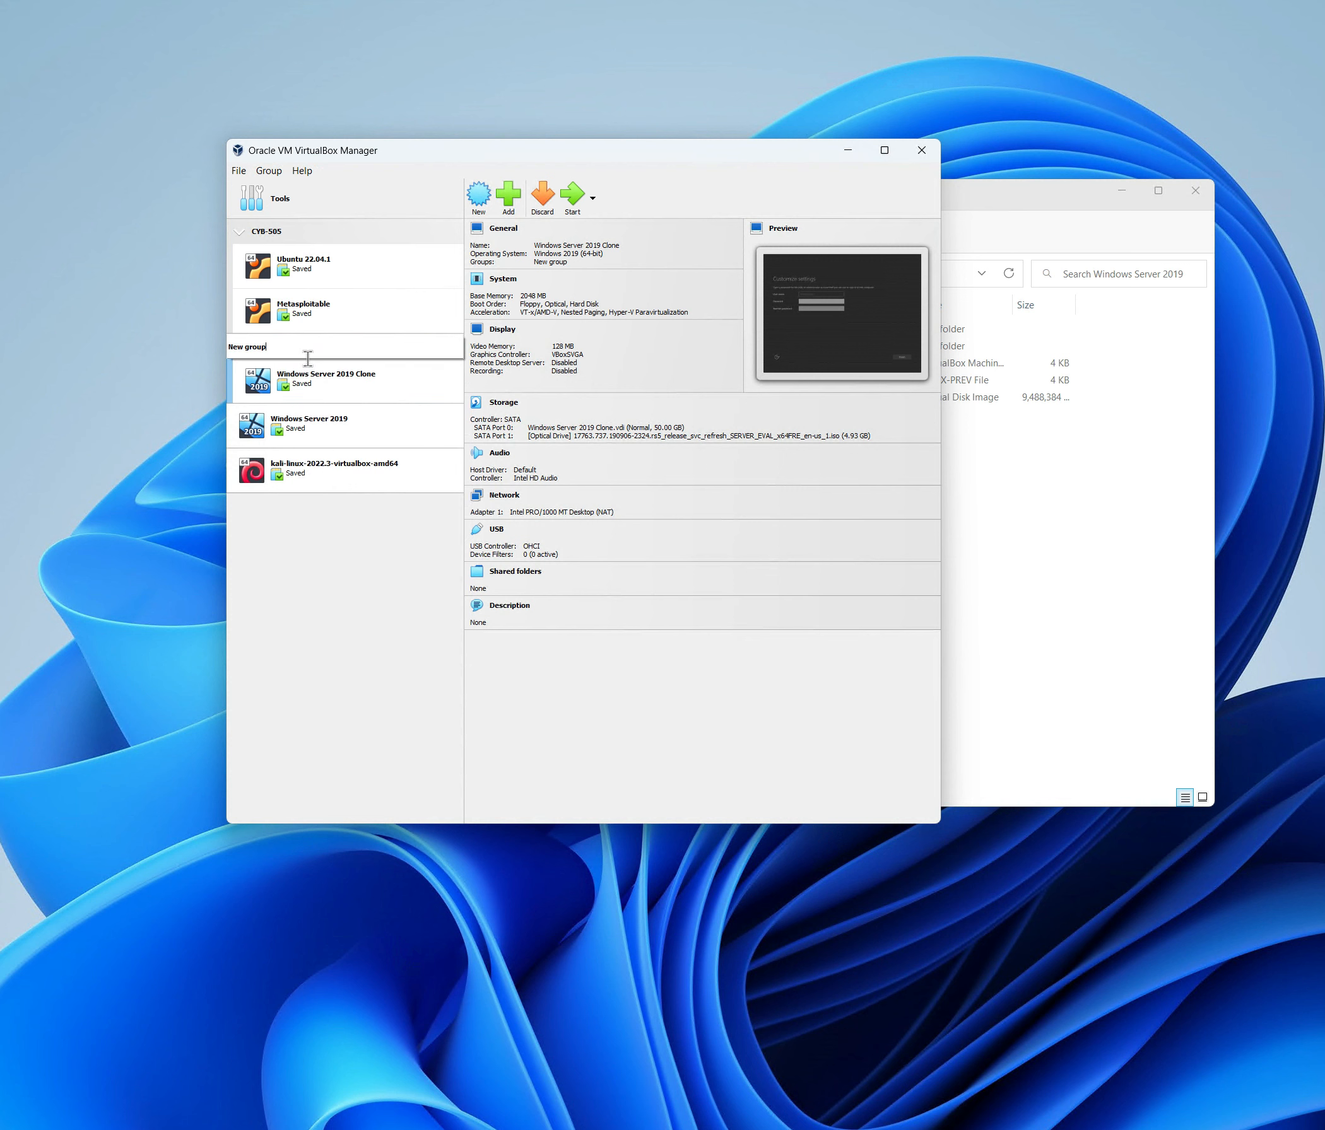
pyautogui.moveTo(307, 358); pyautogui.dragTo(214, 357)
pyautogui.write('The Clones')
pyautogui.press('Return')
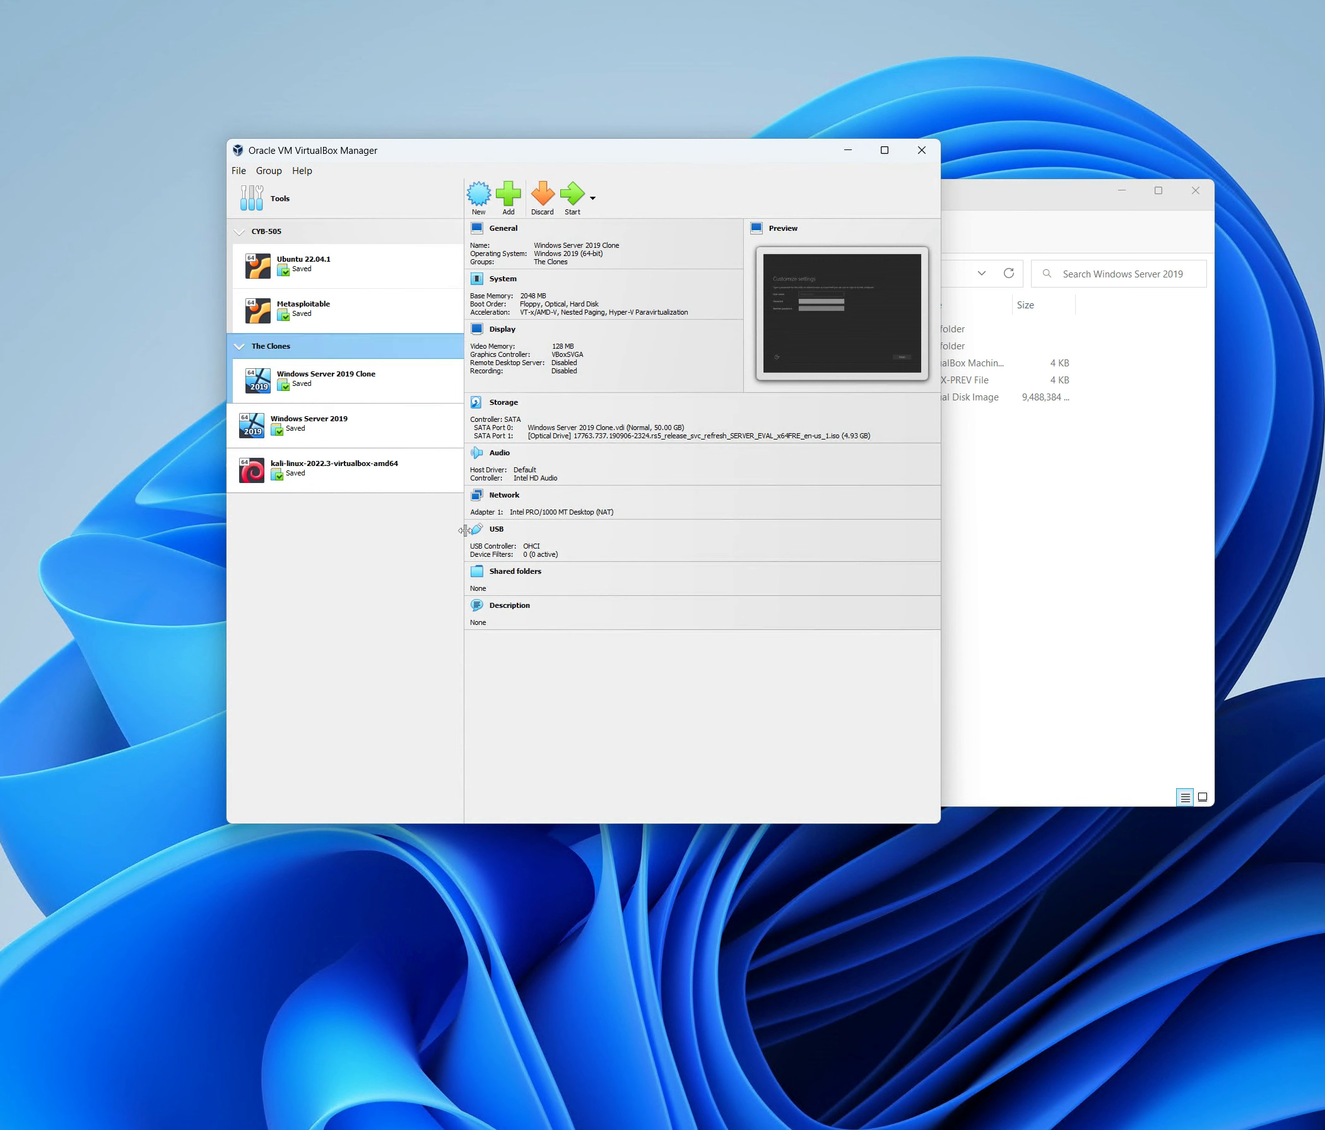
pyautogui.click(241, 350)
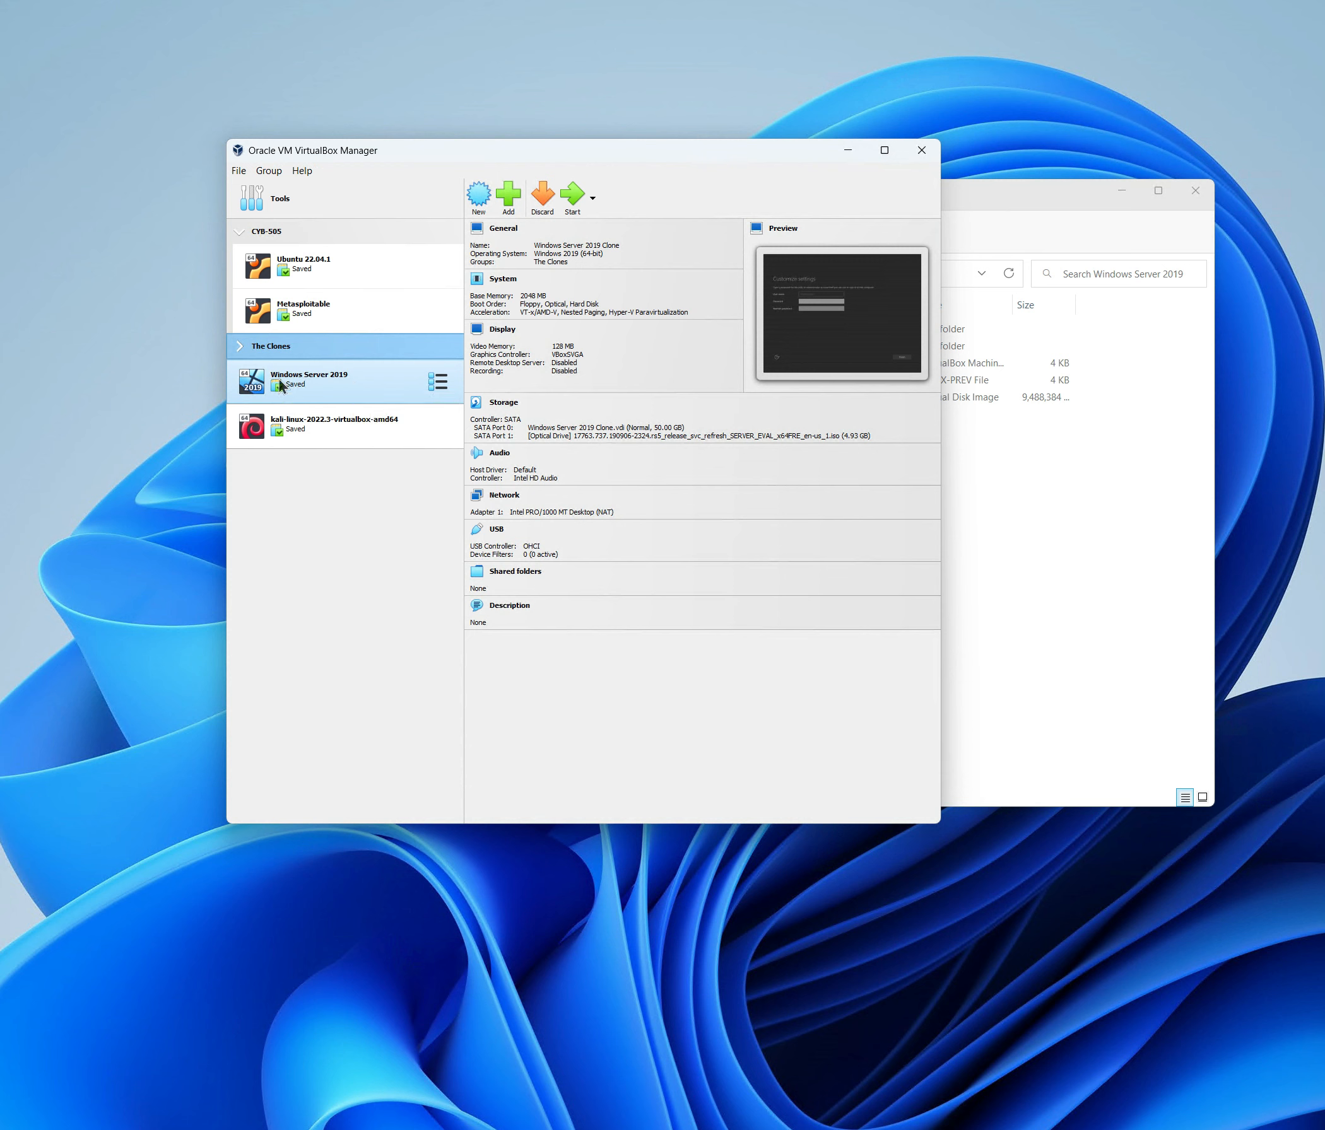
pyautogui.rightClick(305, 378)
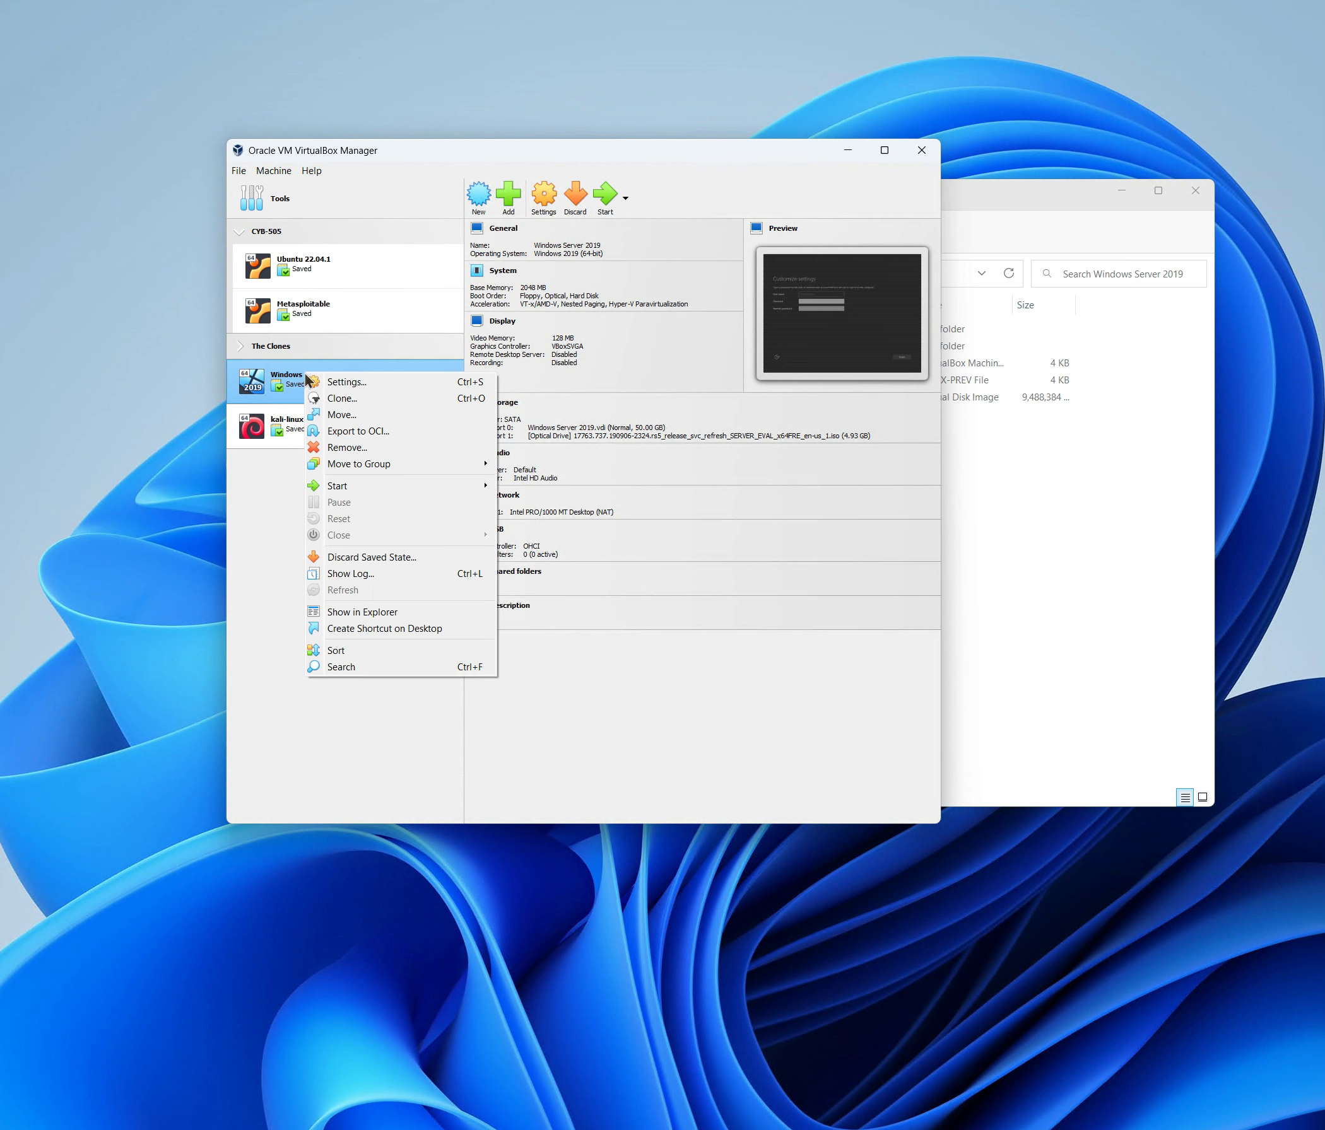
pyautogui.click(344, 449)
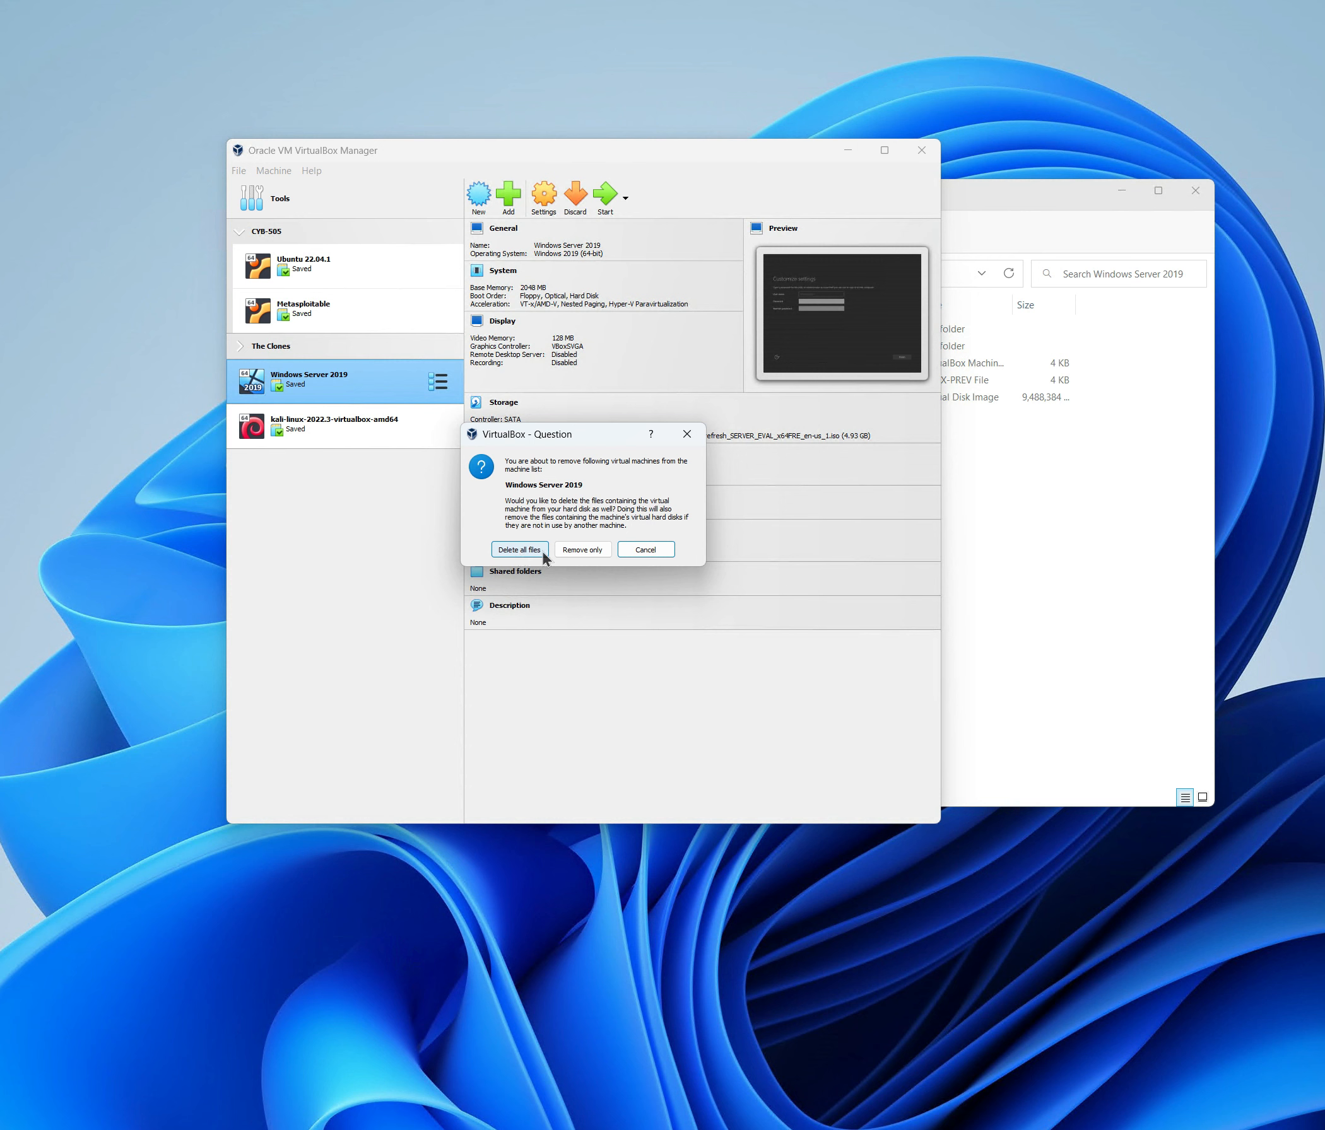
pyautogui.click(646, 552)
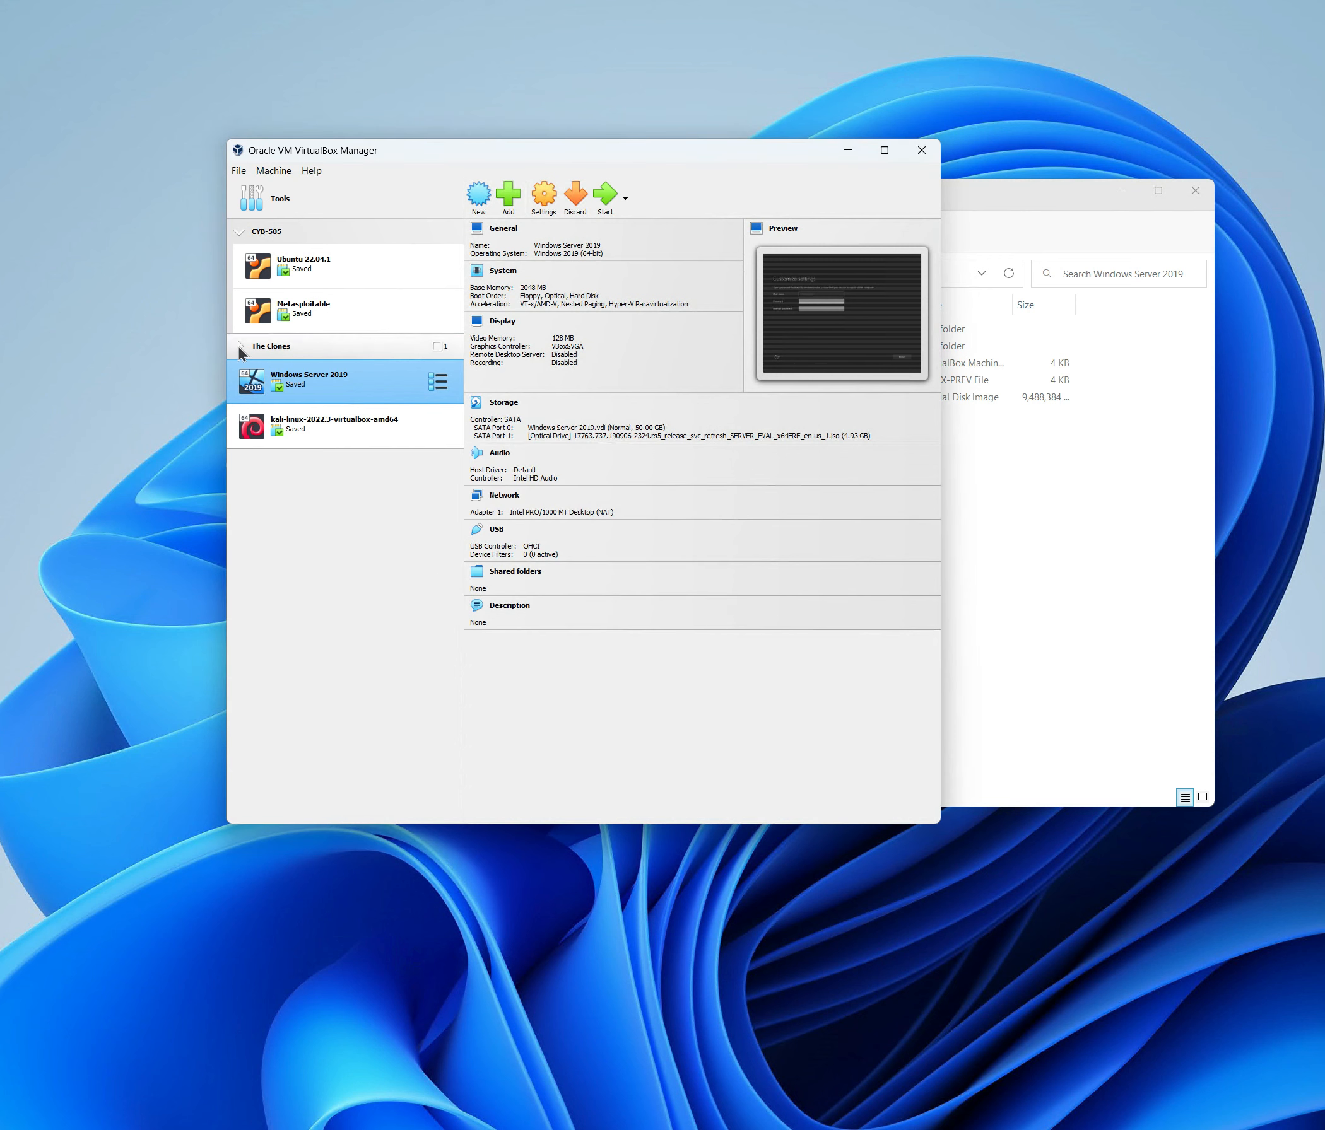
# Open the context menu for Windows Server 2019 Clone, then dismiss it without choosing anything.
pyautogui.rightClick(309, 380)
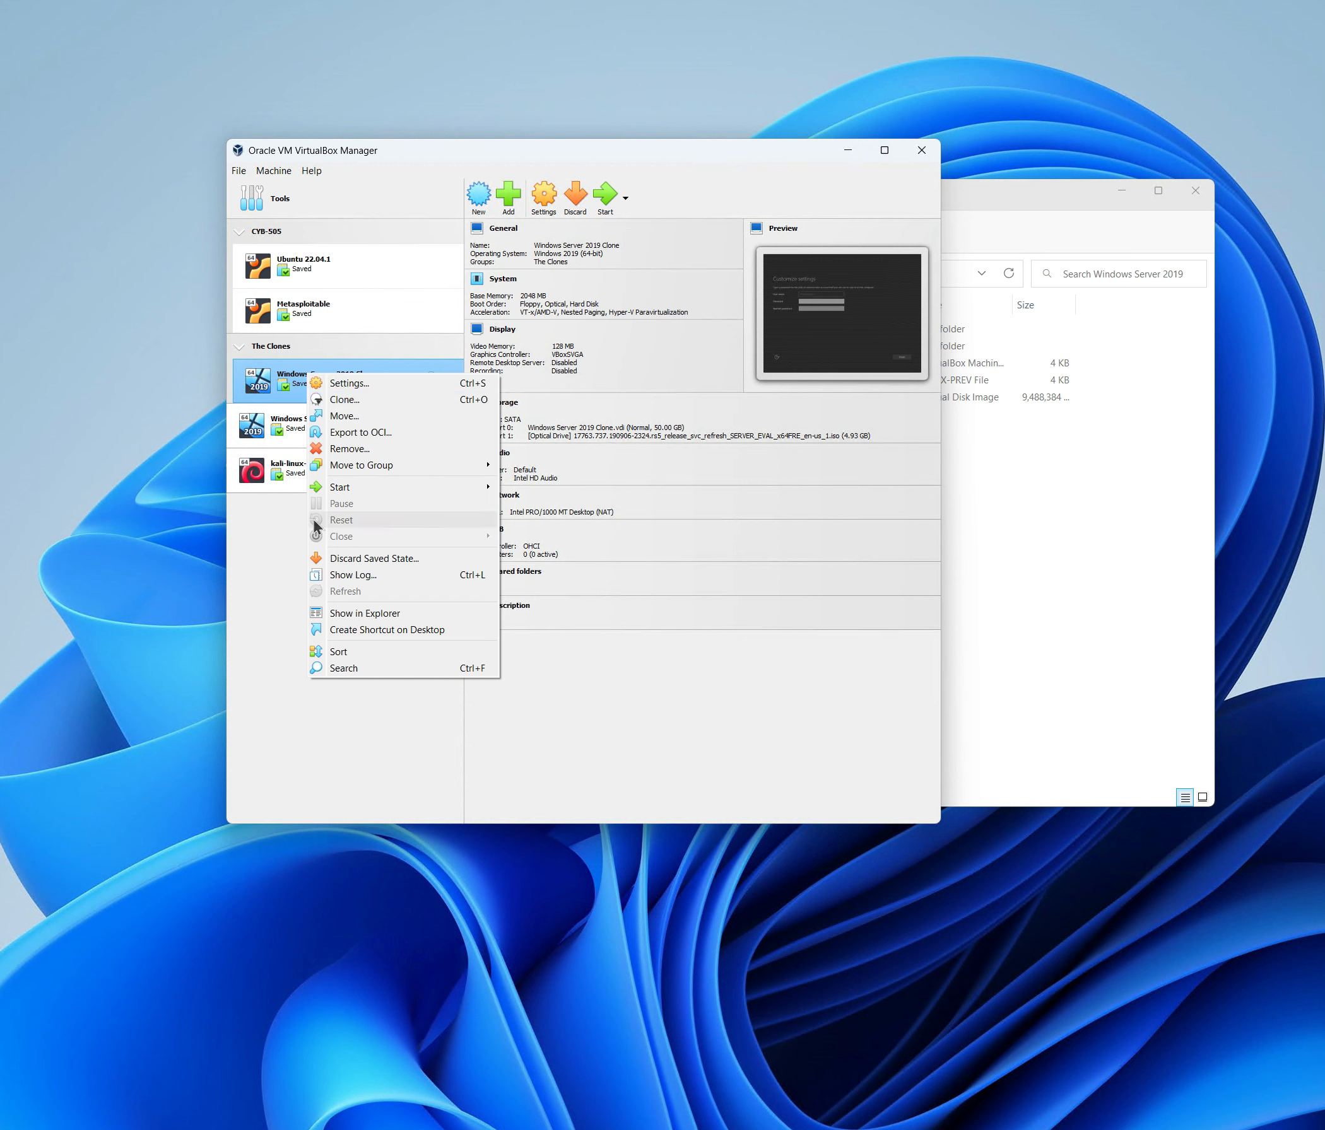
pyautogui.click(270, 570)
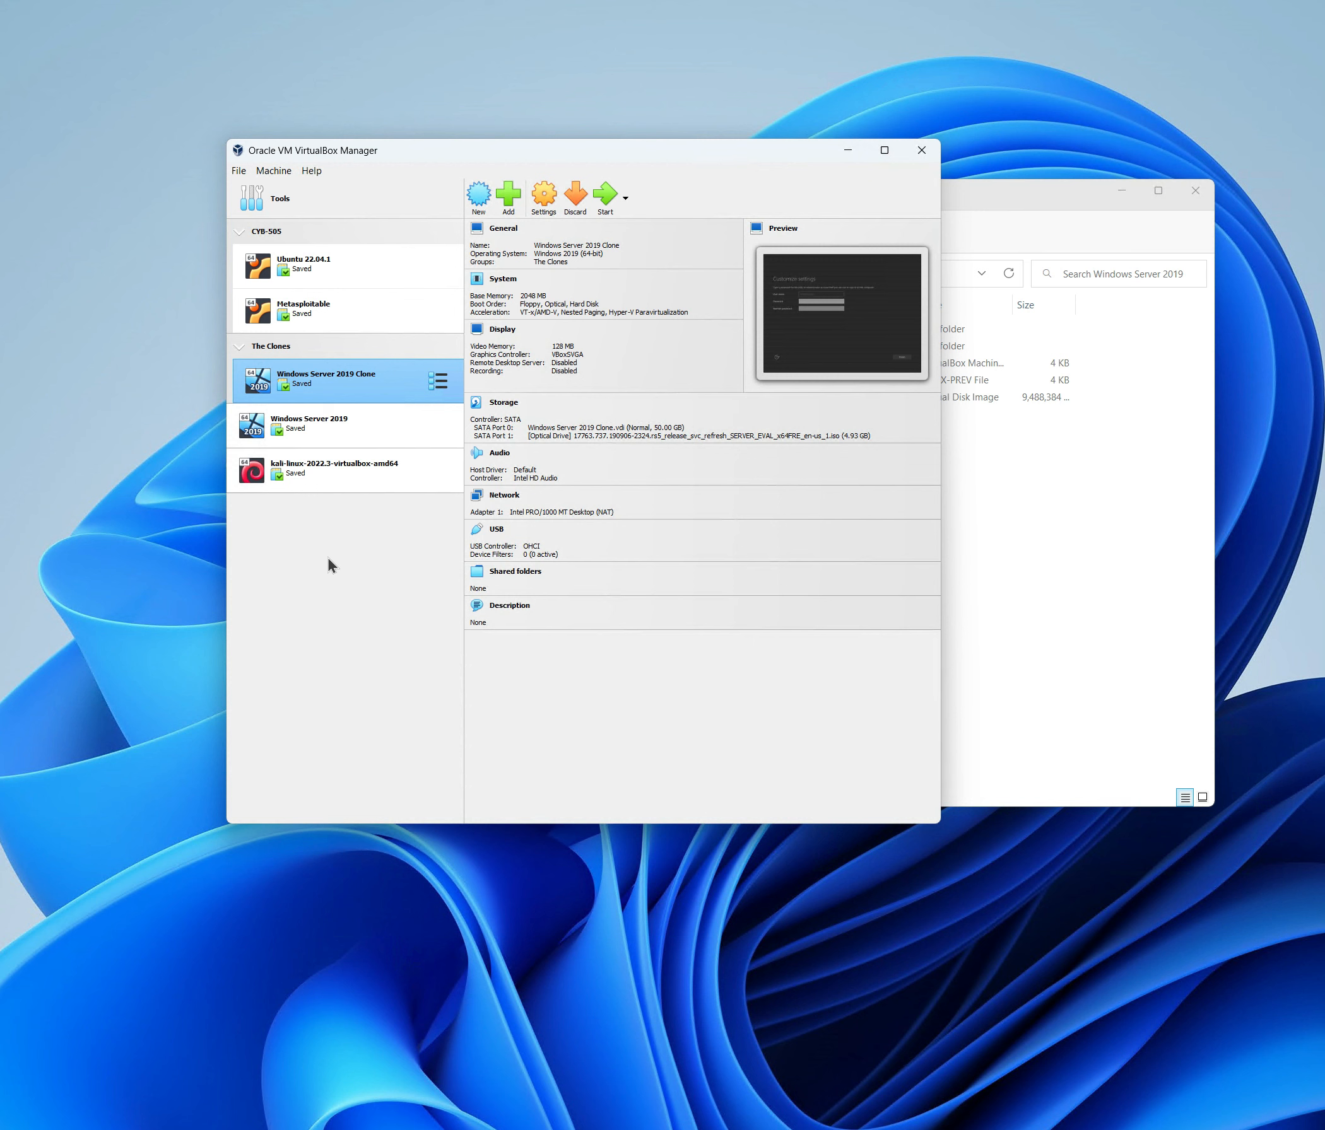
# Select Windows Server 2019 and launch Machine > Export to OCI to open Export Virtual Appliance.
pyautogui.click(319, 426)
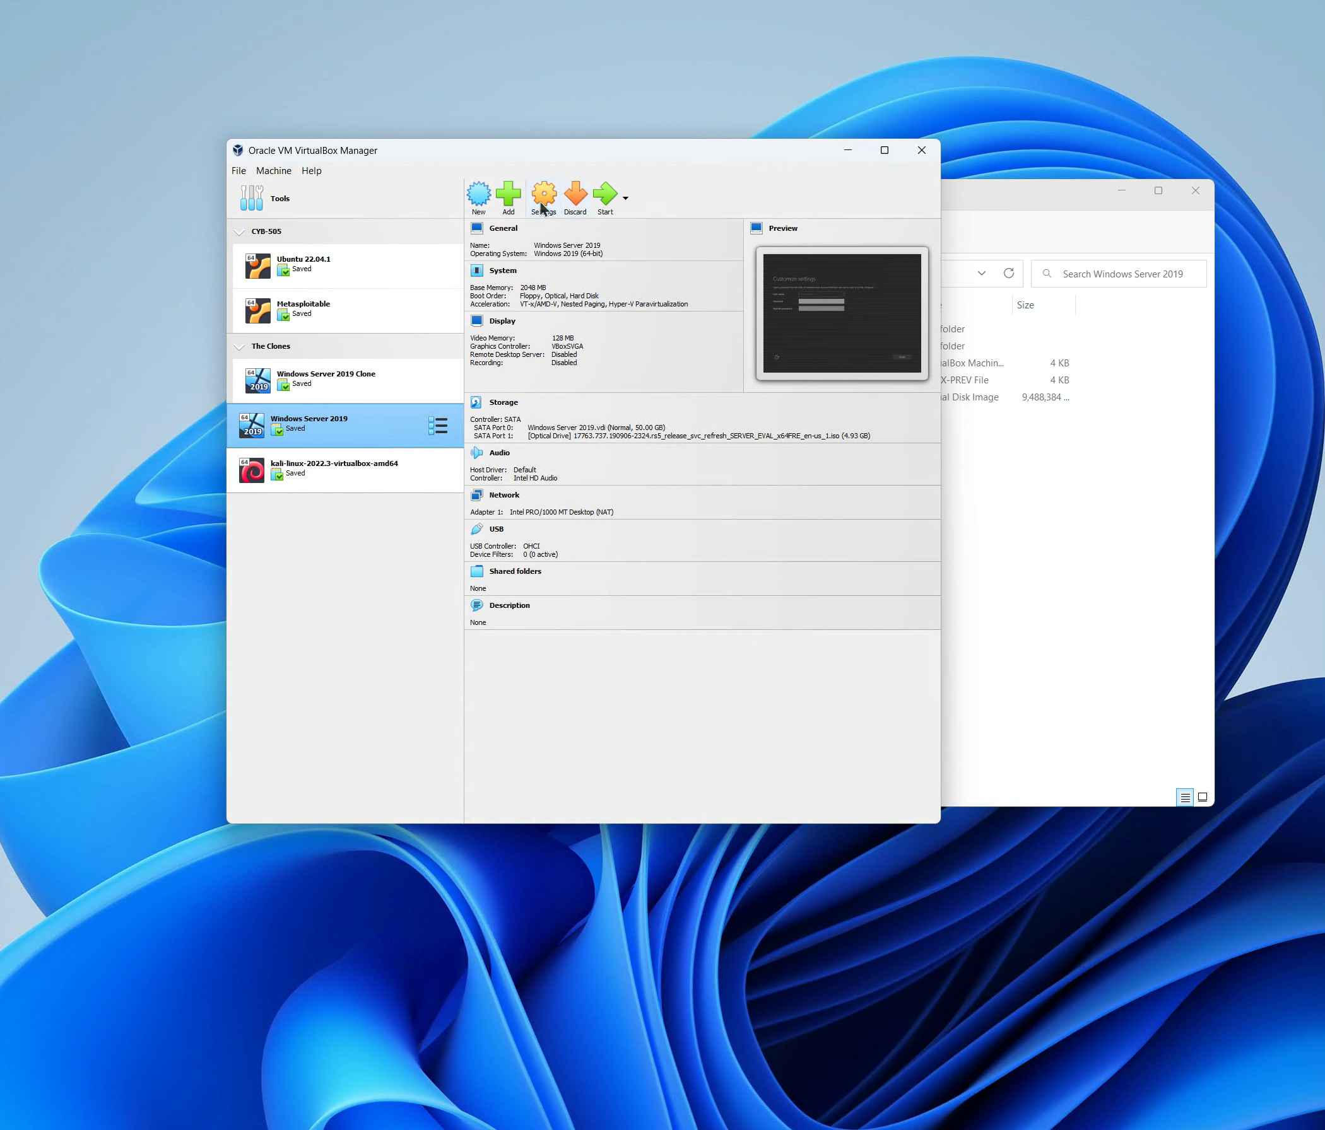
pyautogui.click(275, 171)
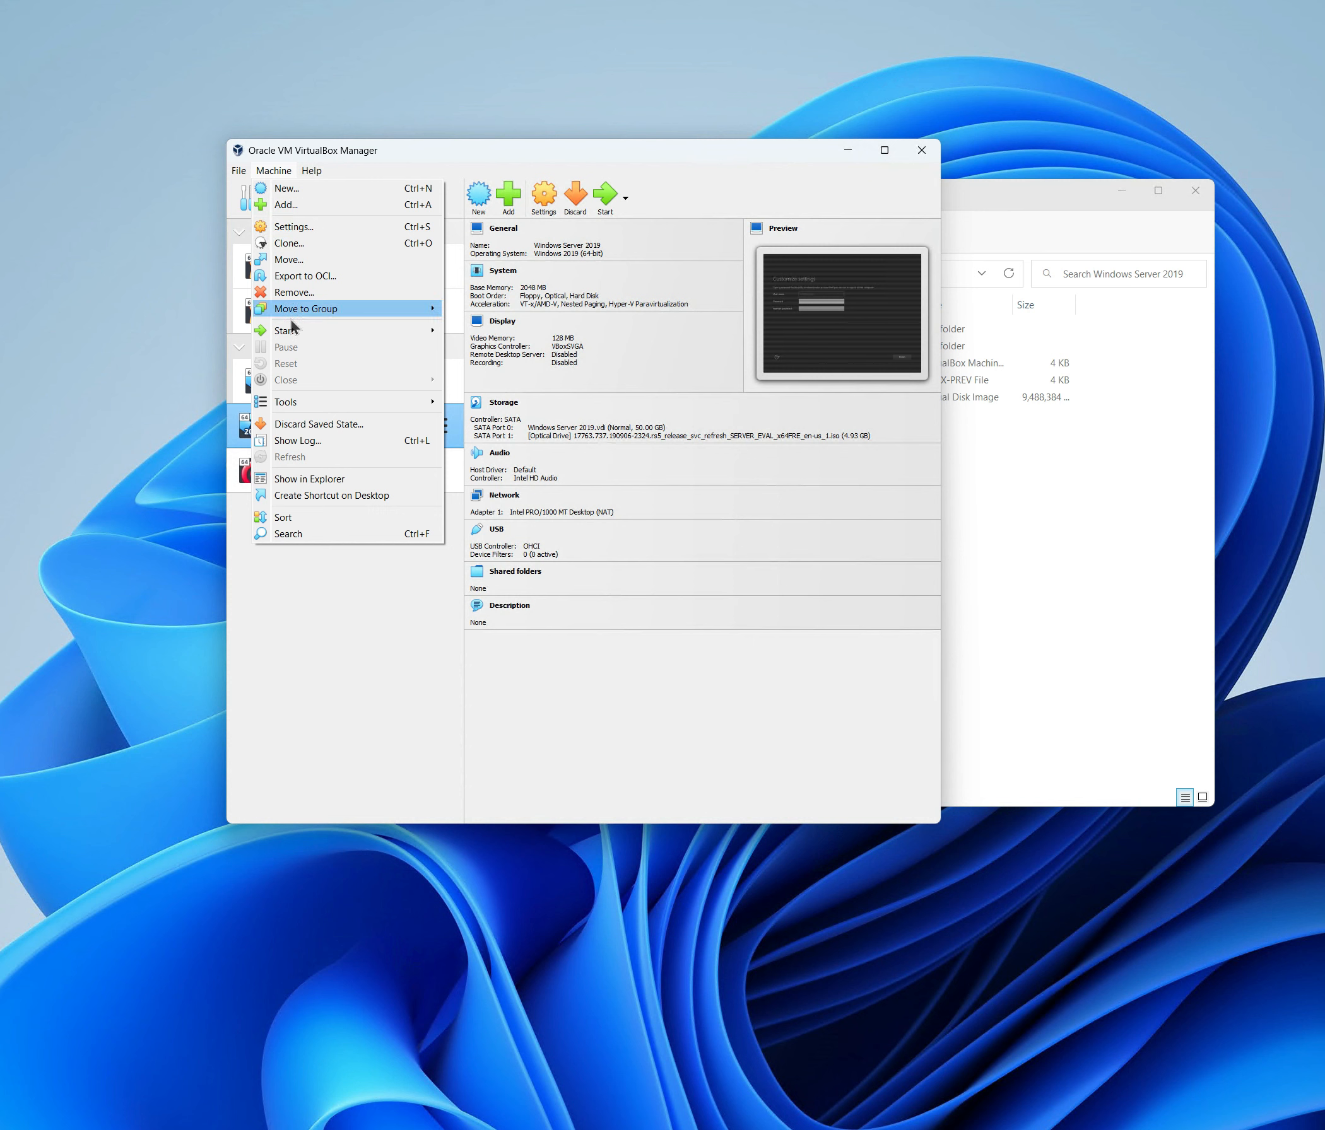
pyautogui.click(313, 605)
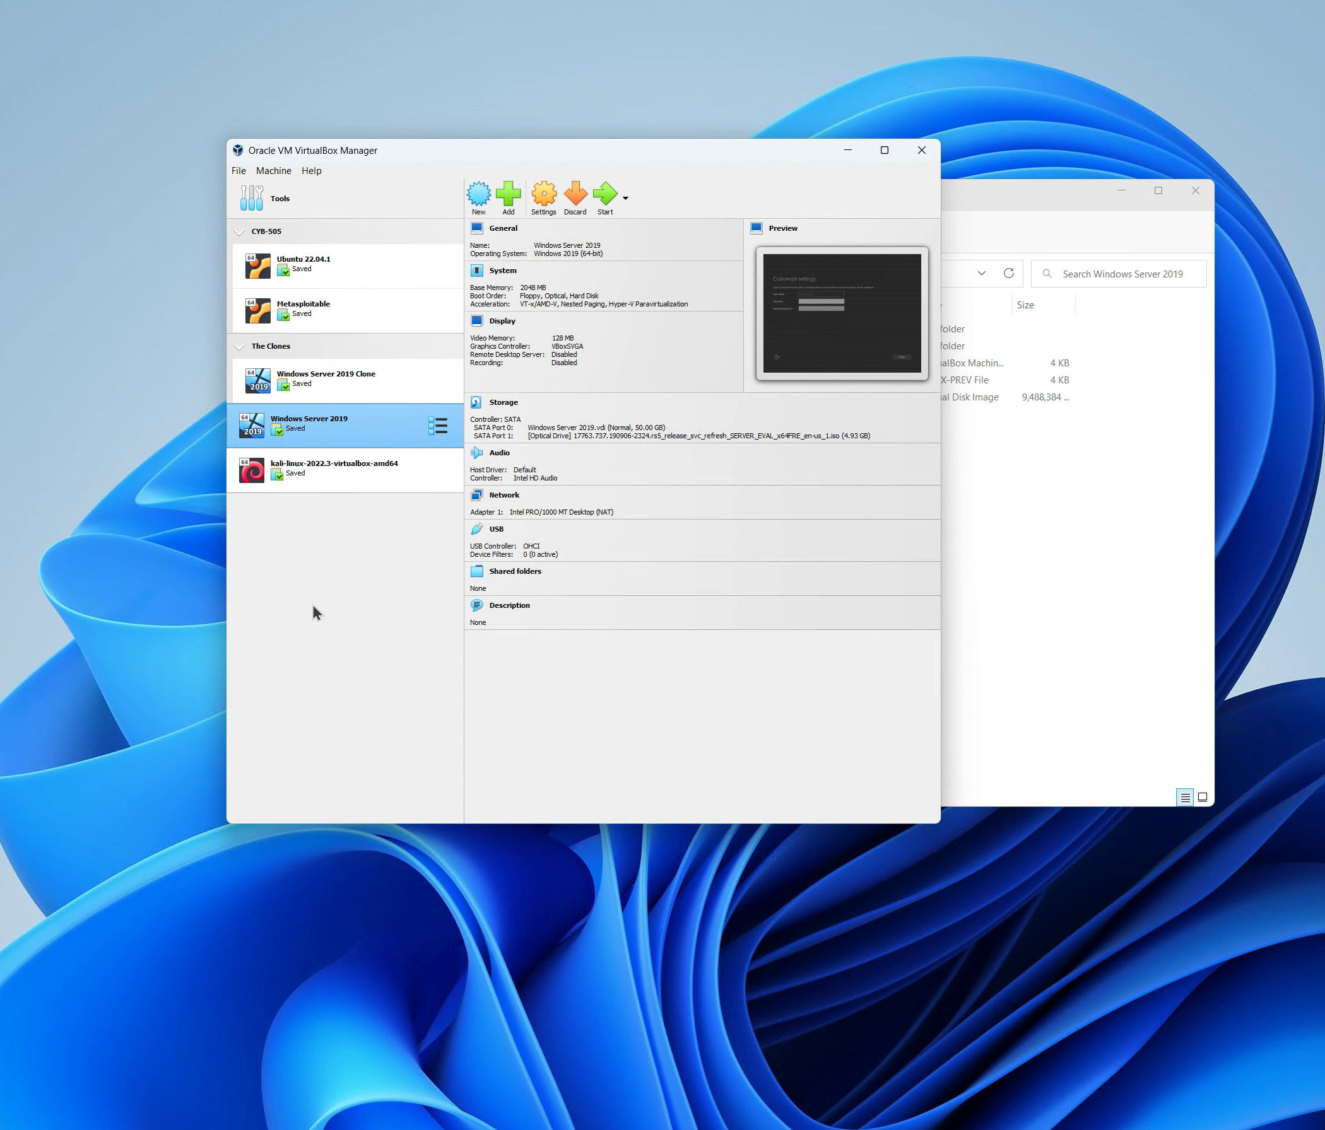
pyautogui.click(274, 171)
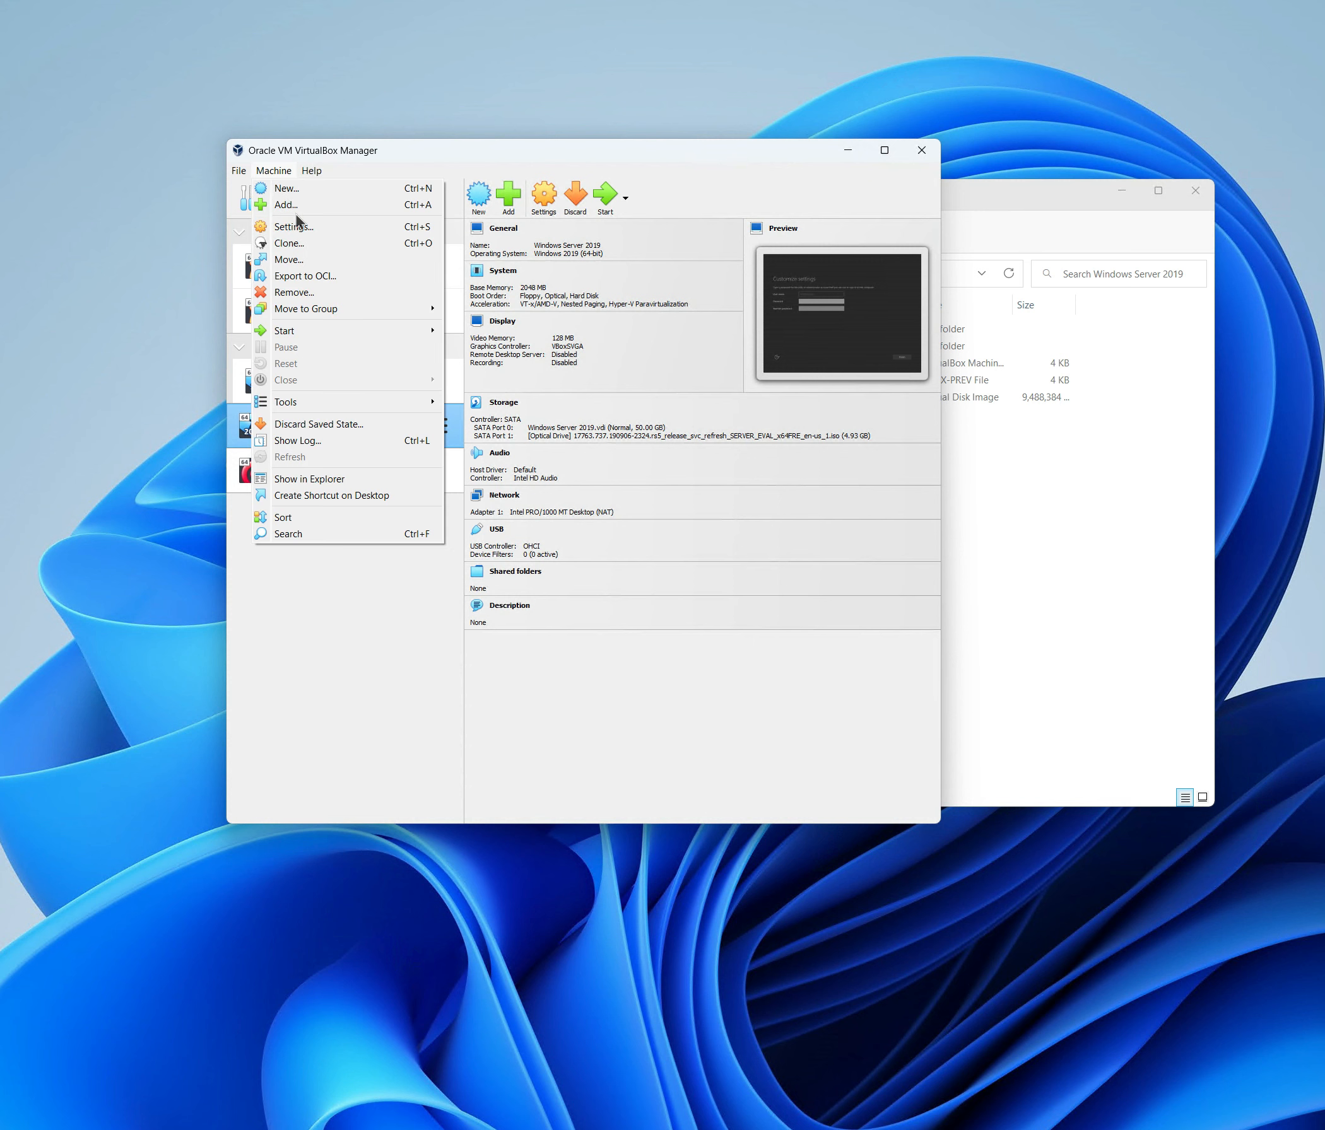
pyautogui.click(287, 277)
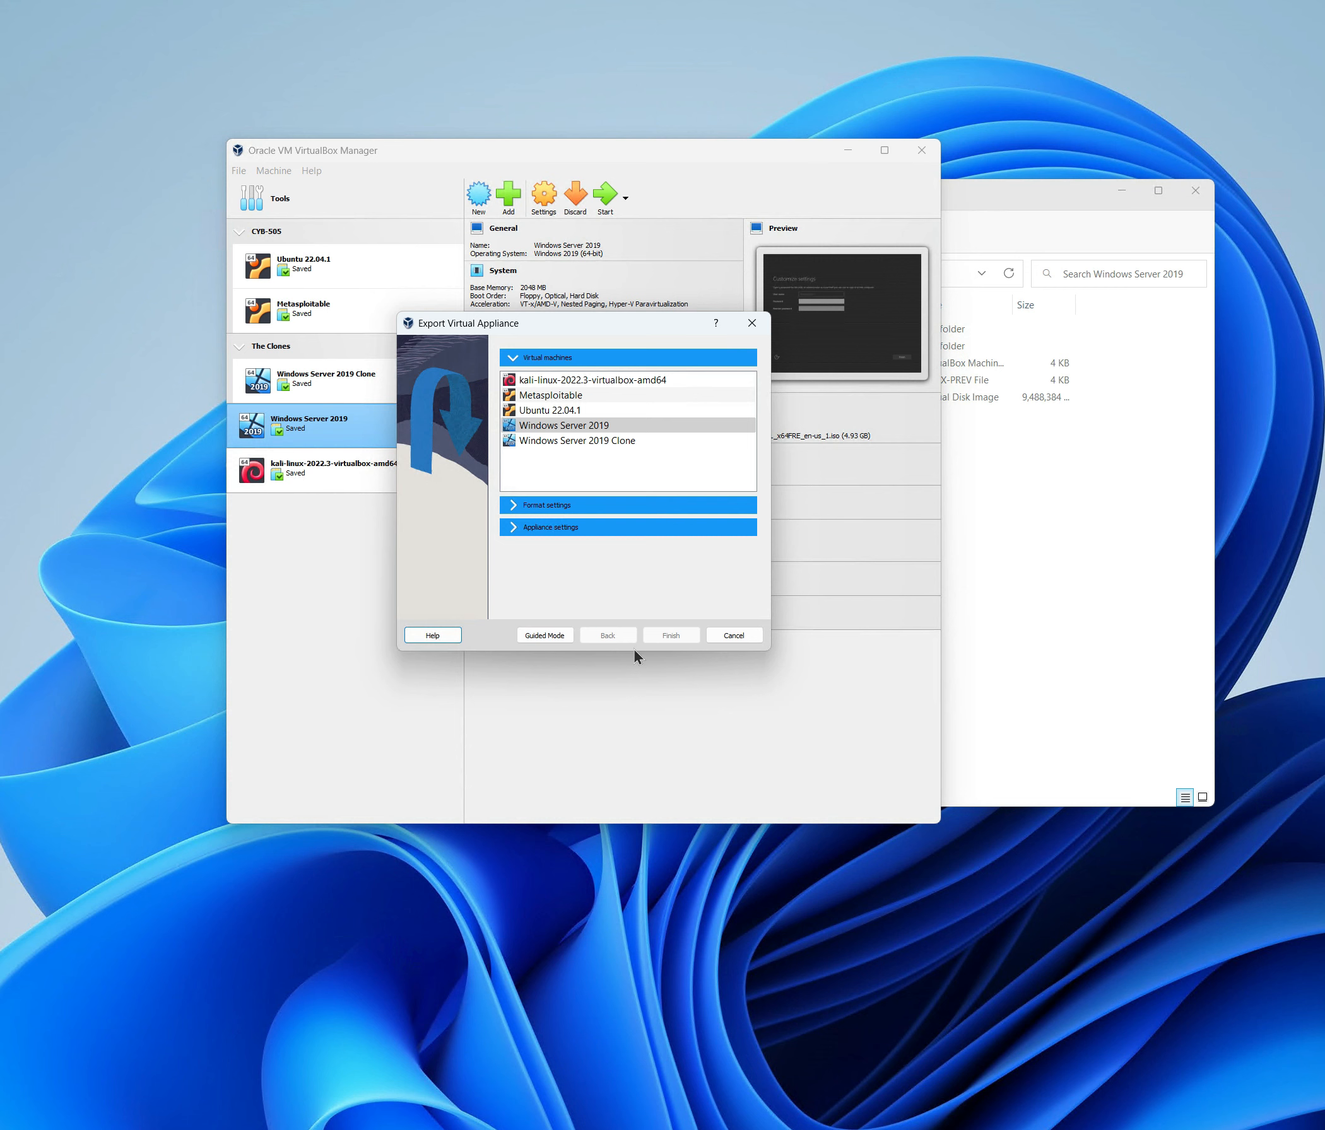
# Switch the export to Guided Mode, accept discarding the saved state, and dismiss the cloud notification.
pyautogui.click(552, 637)
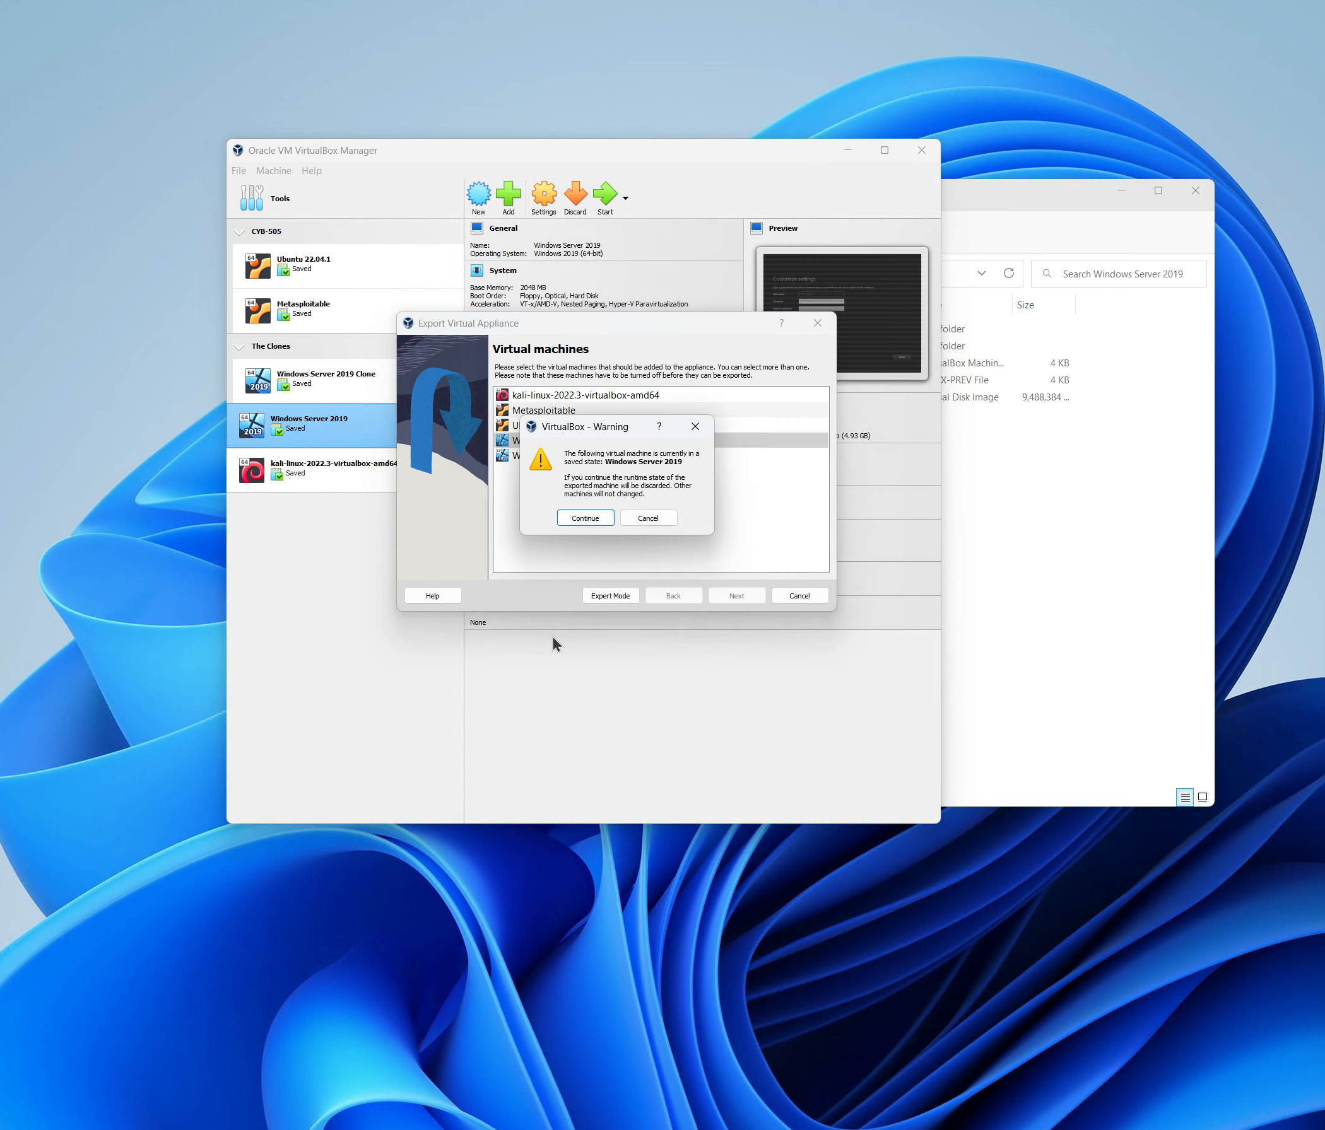
pyautogui.click(588, 521)
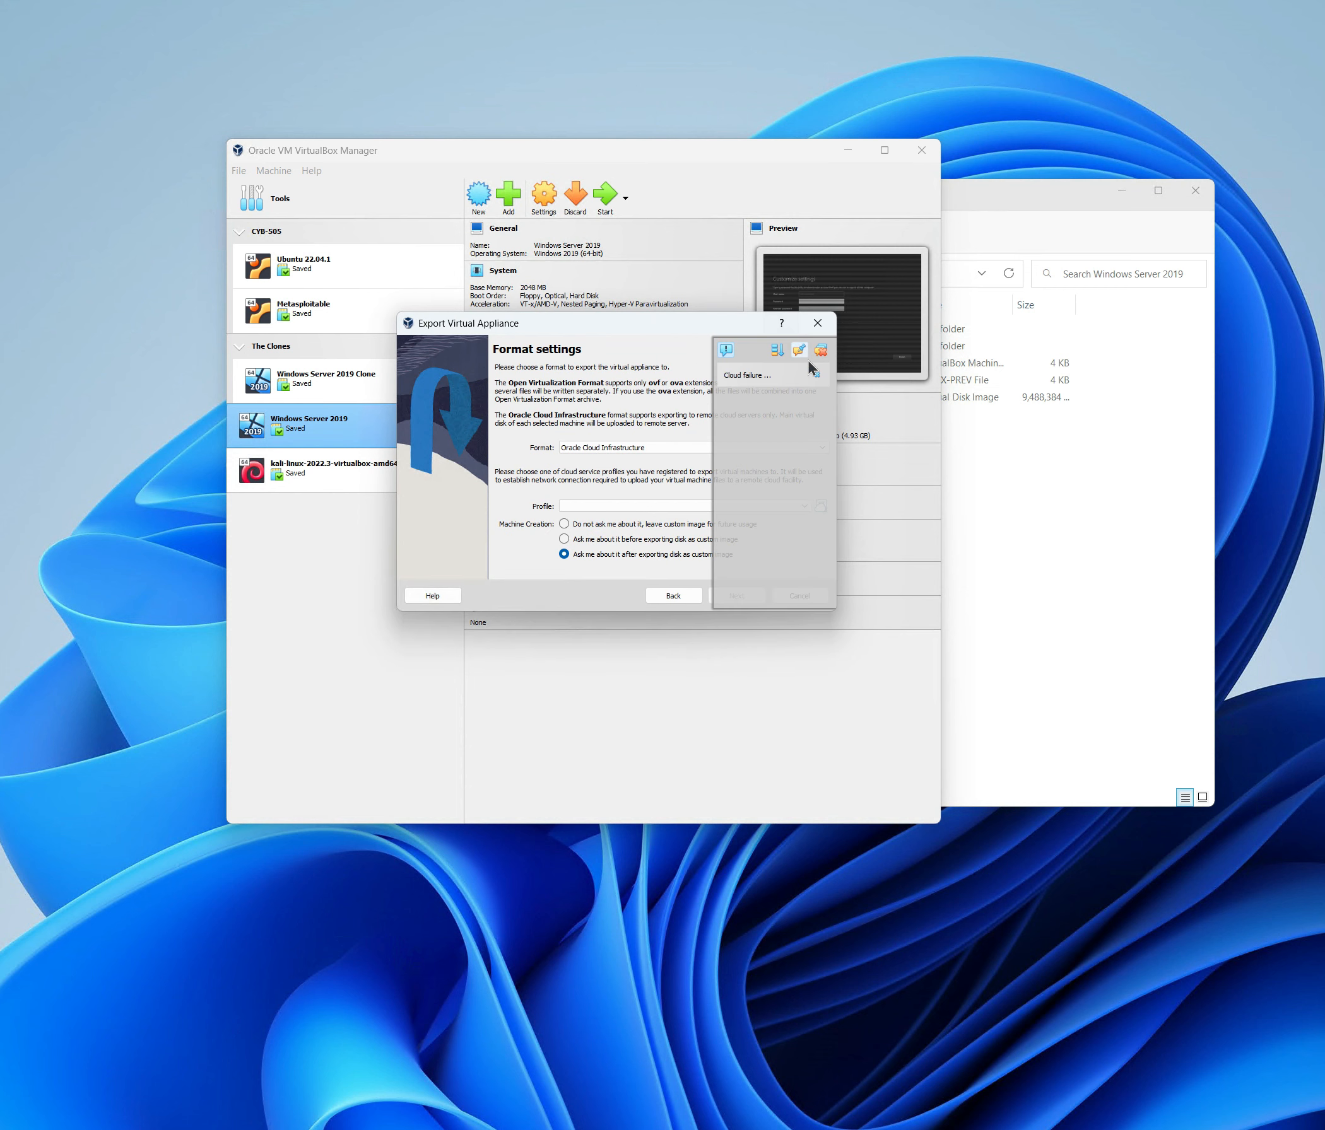
pyautogui.click(822, 351)
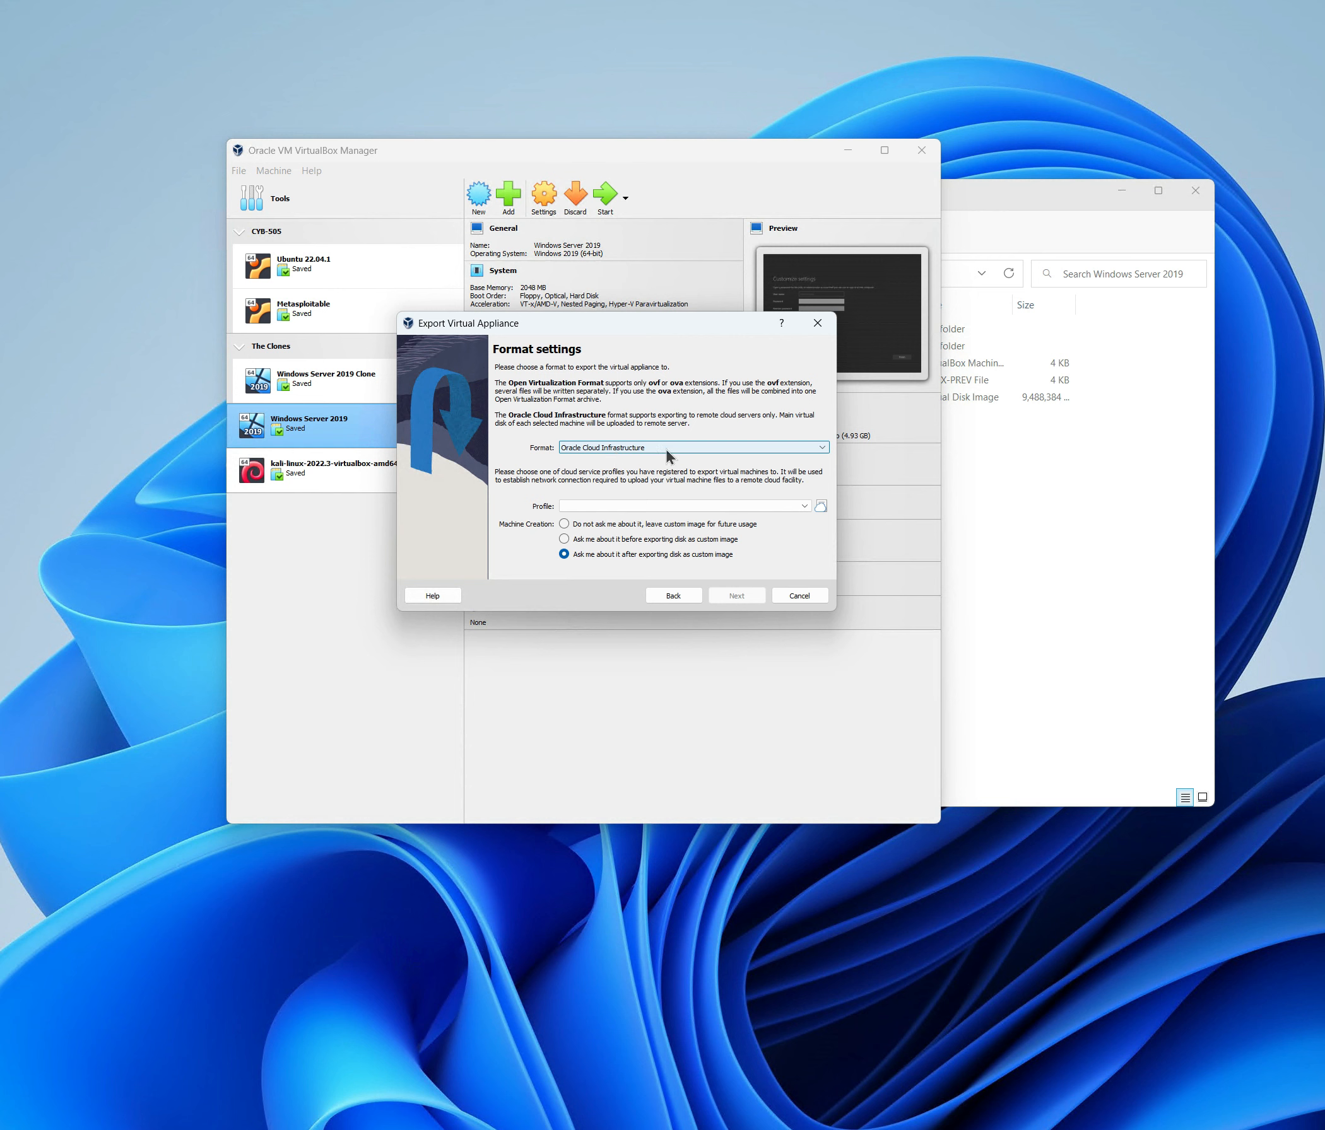
# Set Open Virtualization Format 2.0 with the .ova saved in Downloads and advance to appliance settings.
pyautogui.click(822, 448)
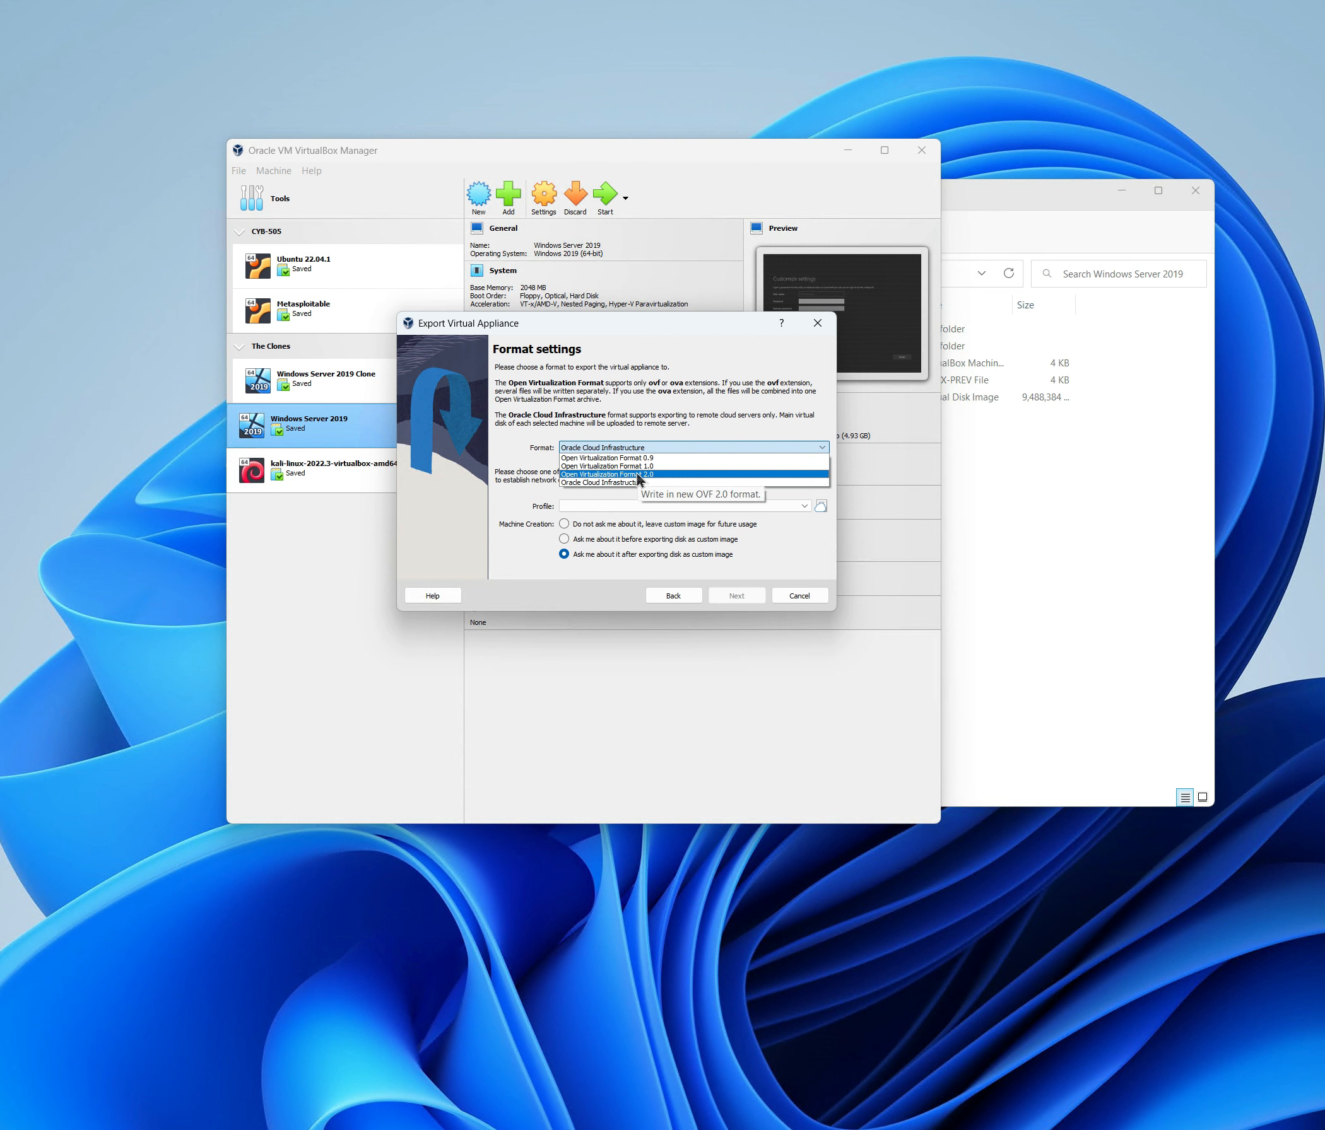
pyautogui.click(638, 477)
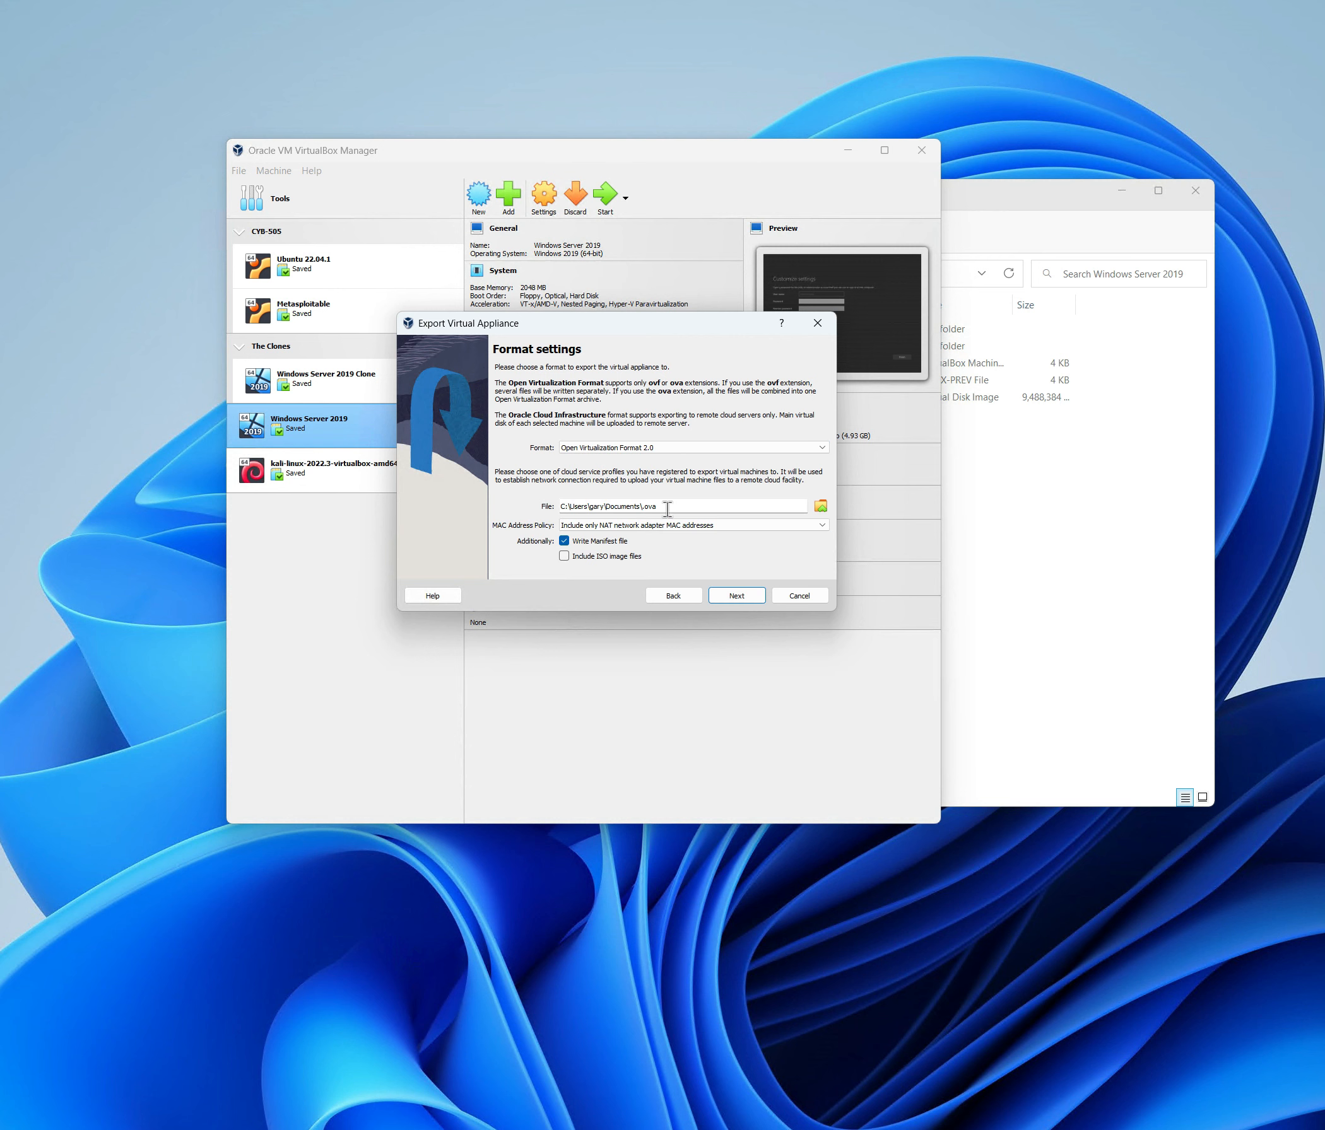
pyautogui.click(820, 508)
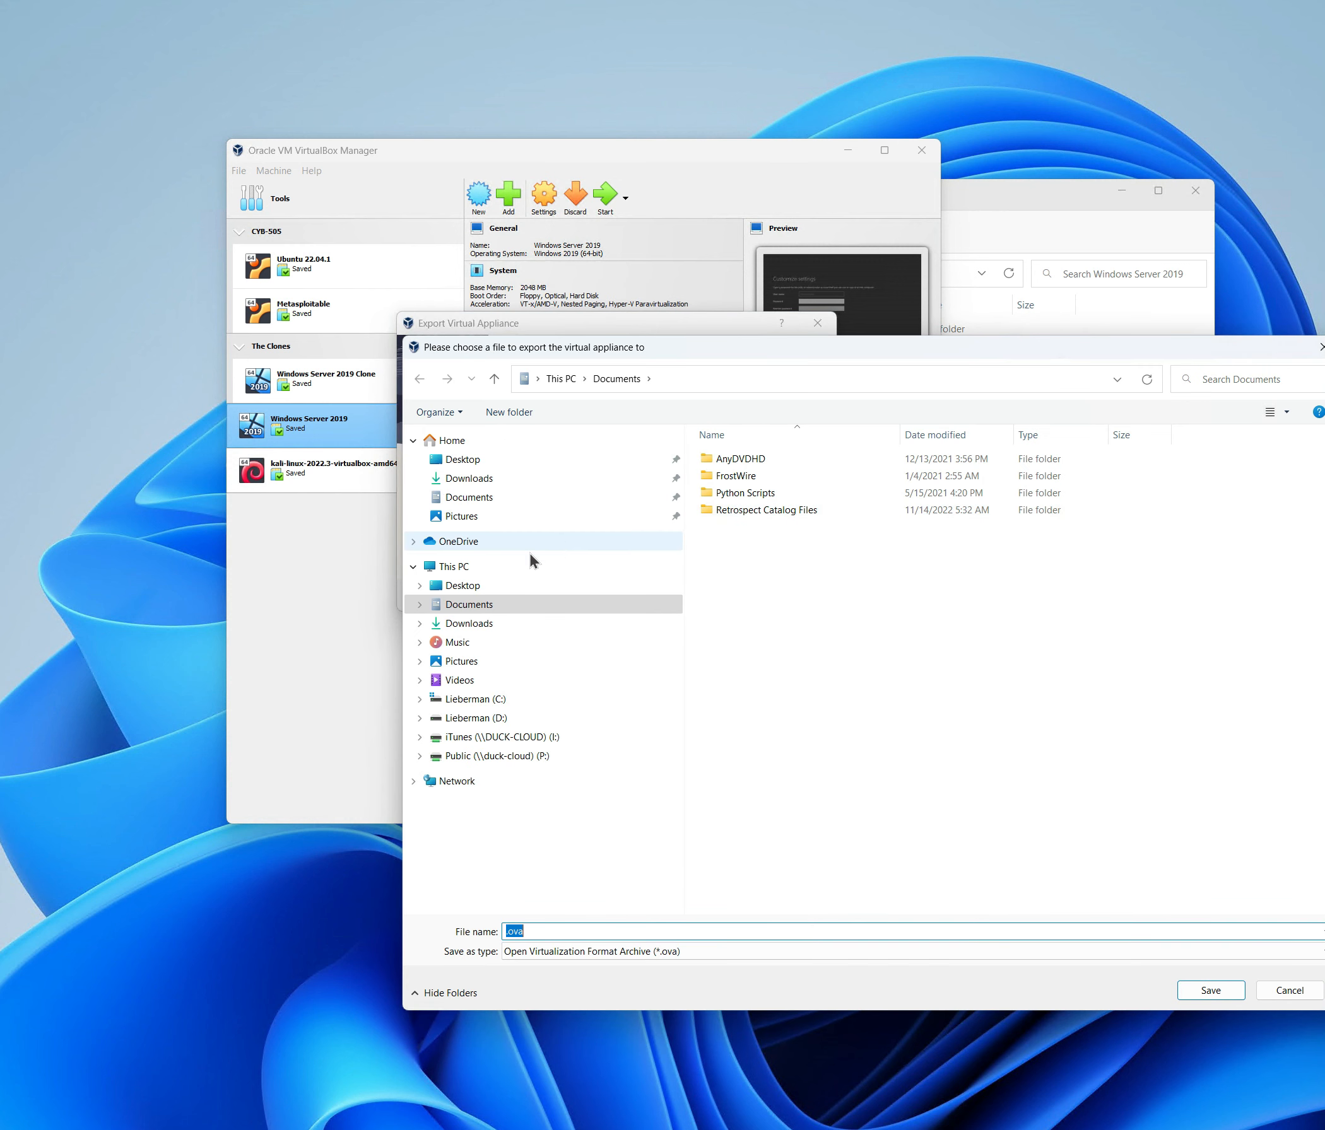
pyautogui.click(474, 480)
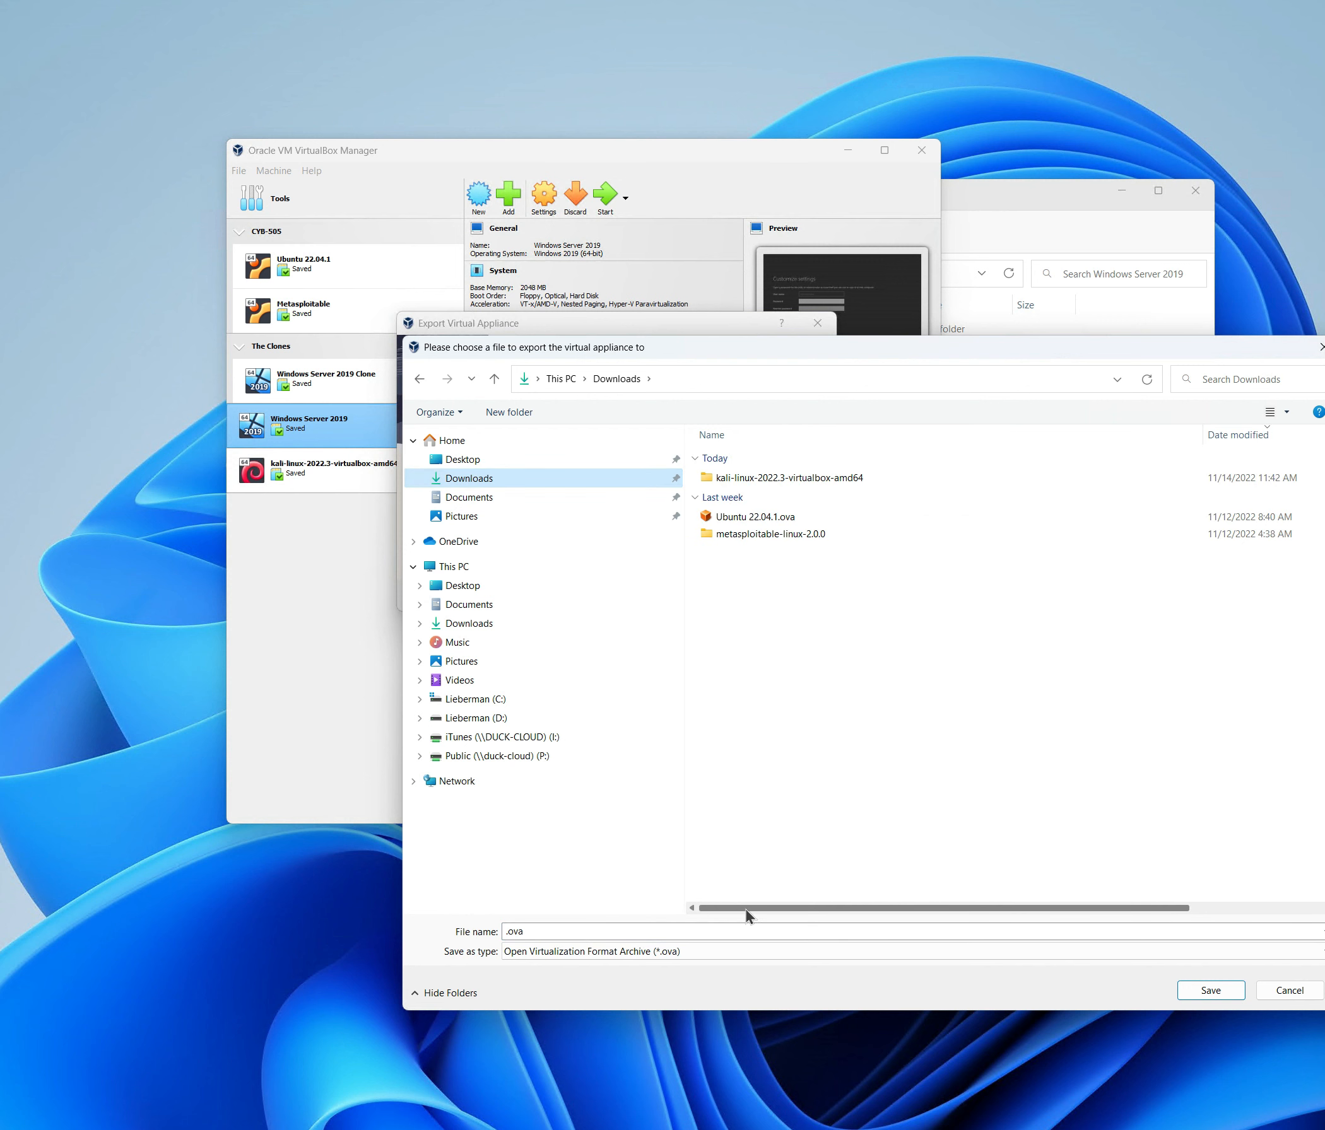
pyautogui.click(1213, 993)
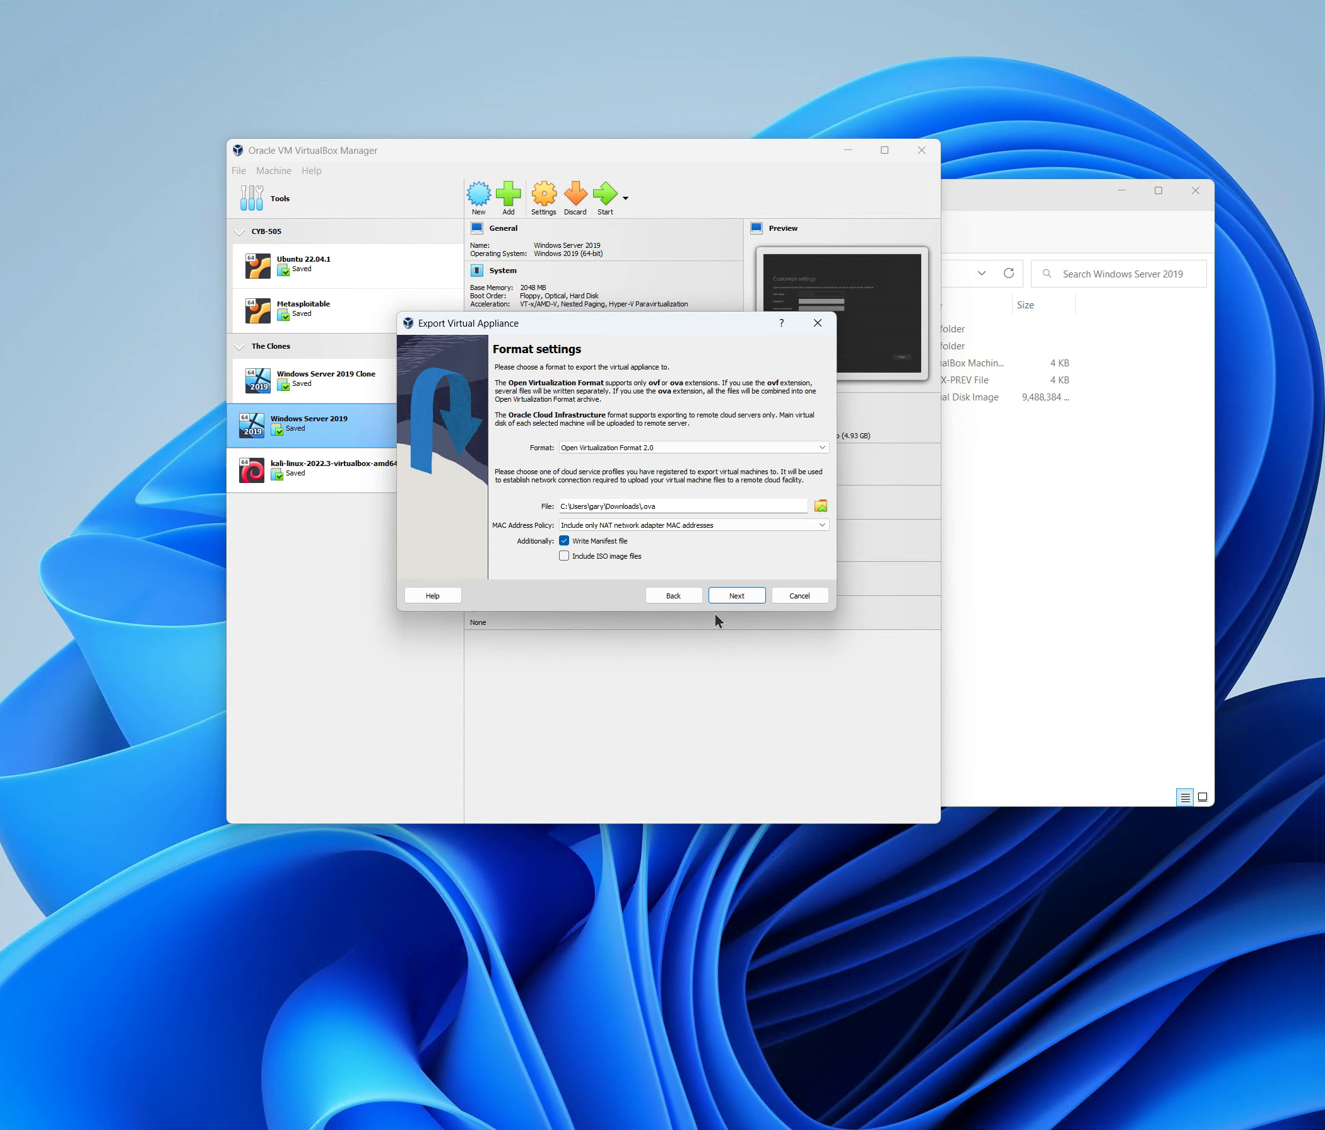
pyautogui.click(738, 600)
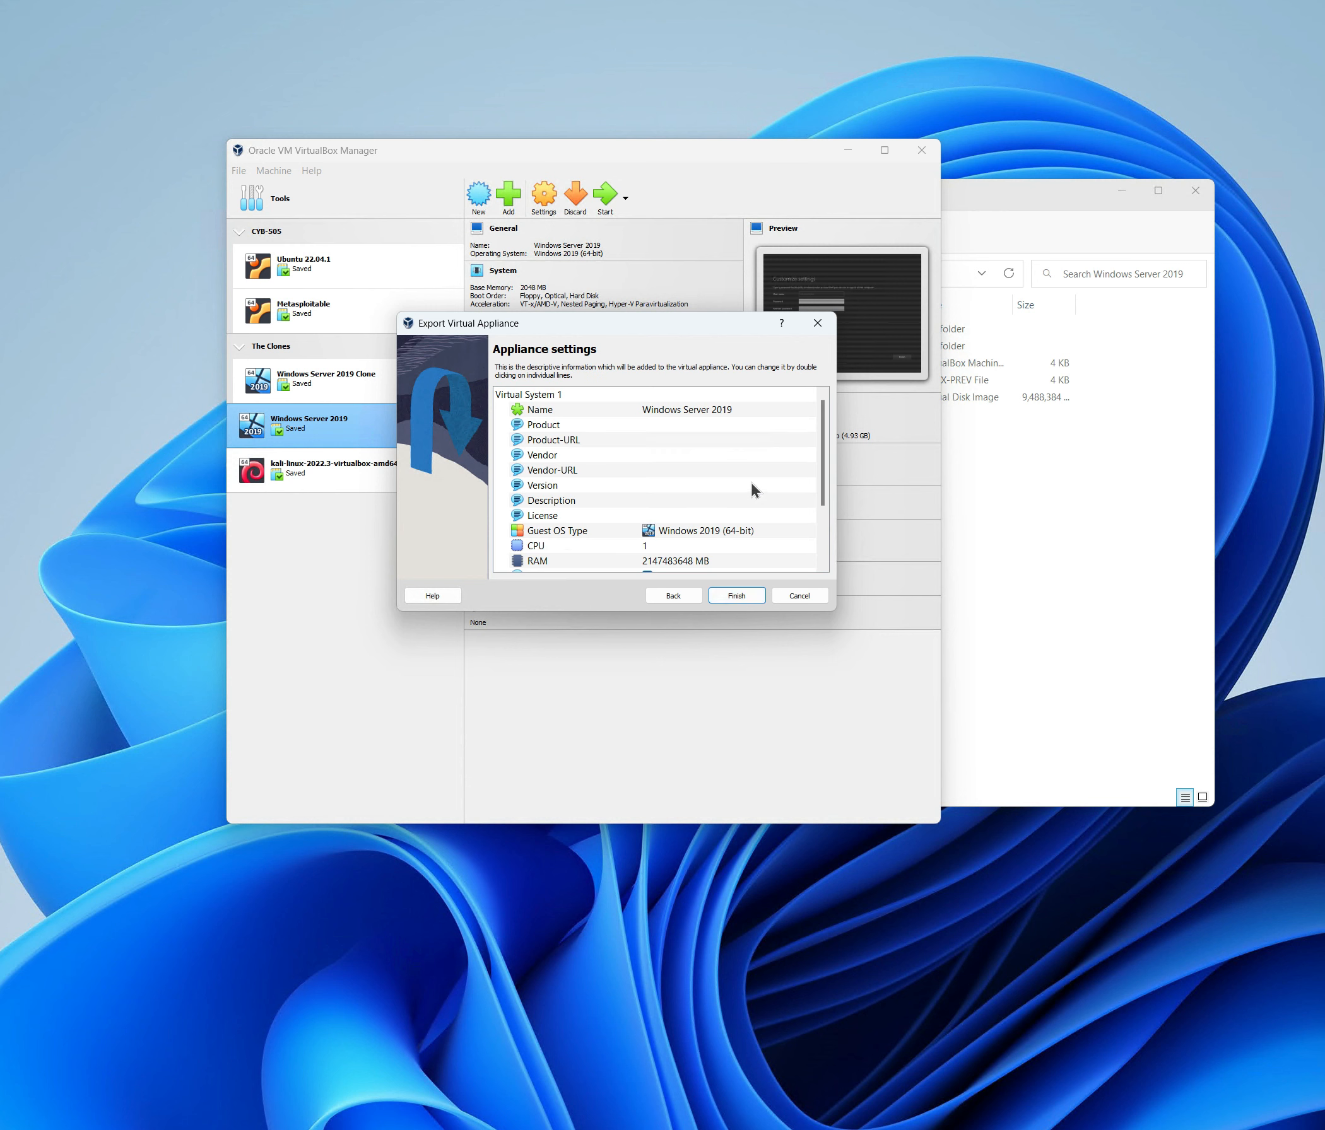
# Set the appliance Description to 'This is my OVA export'.
pyautogui.click(673, 425)
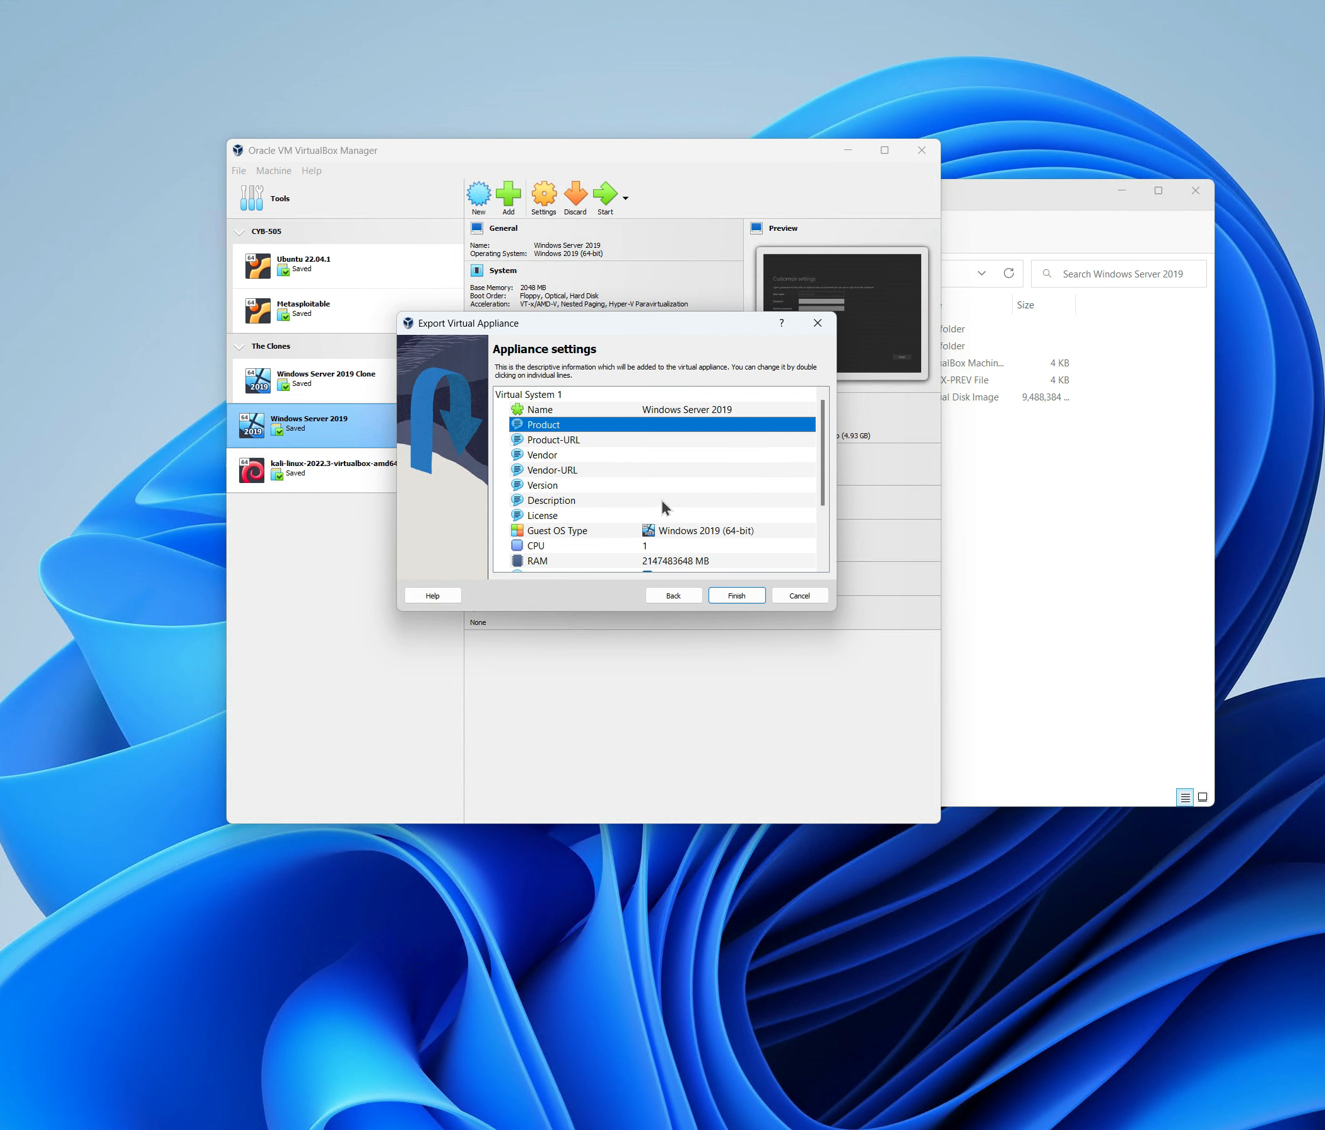
pyautogui.scroll(-1, 661, 497)
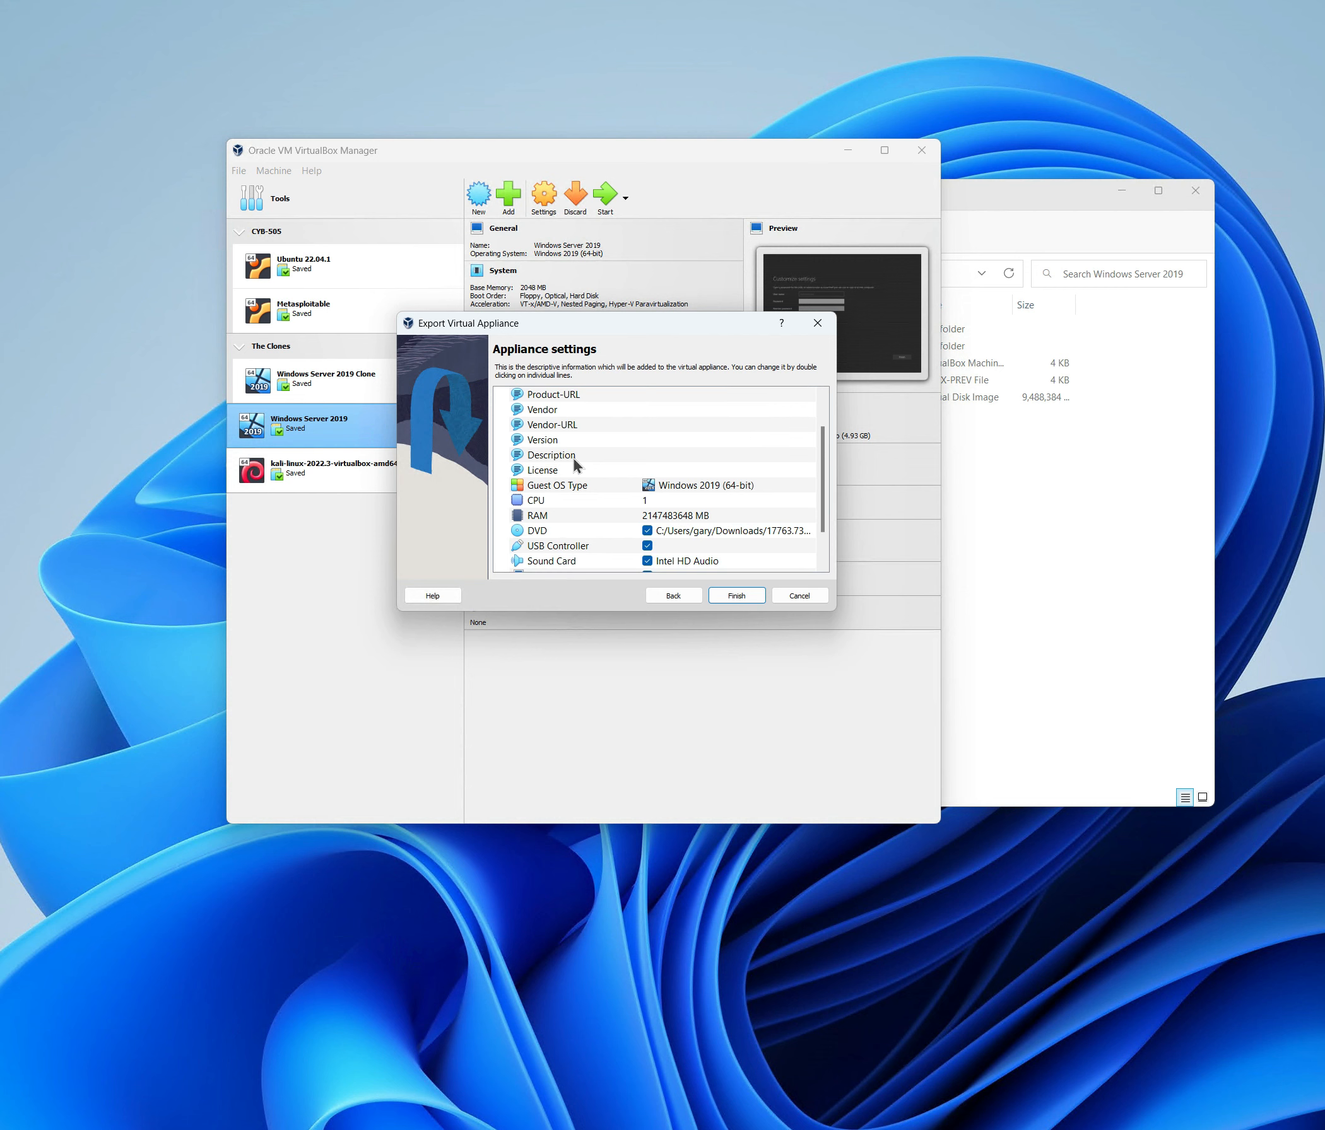
pyautogui.click(674, 455)
pyautogui.click(672, 454)
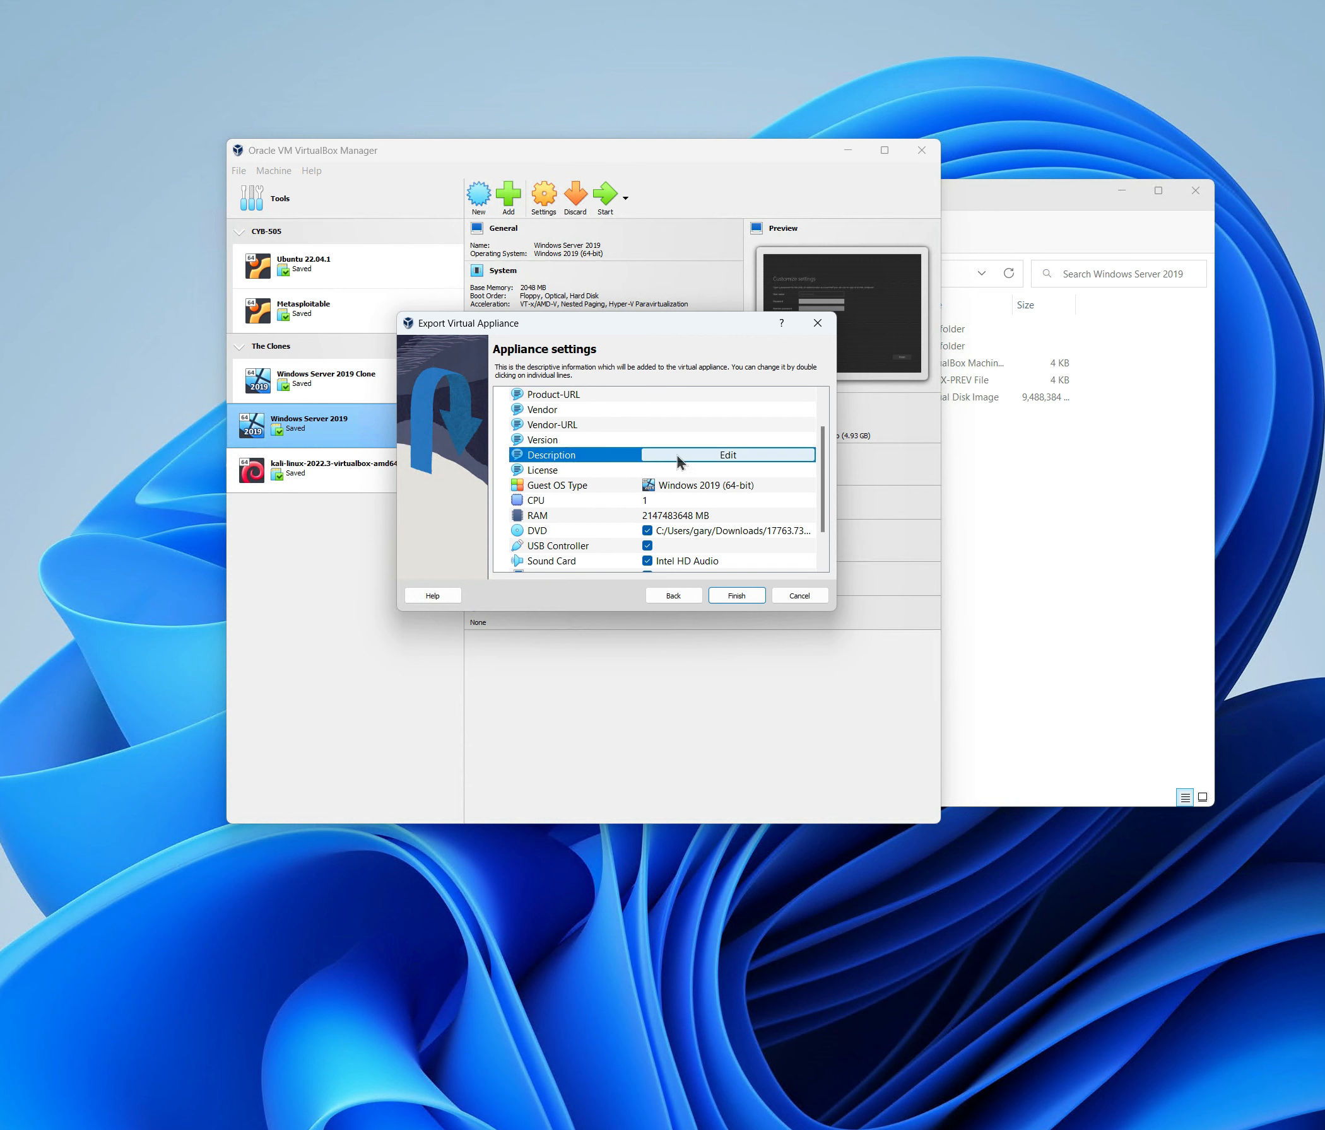
pyautogui.click(721, 456)
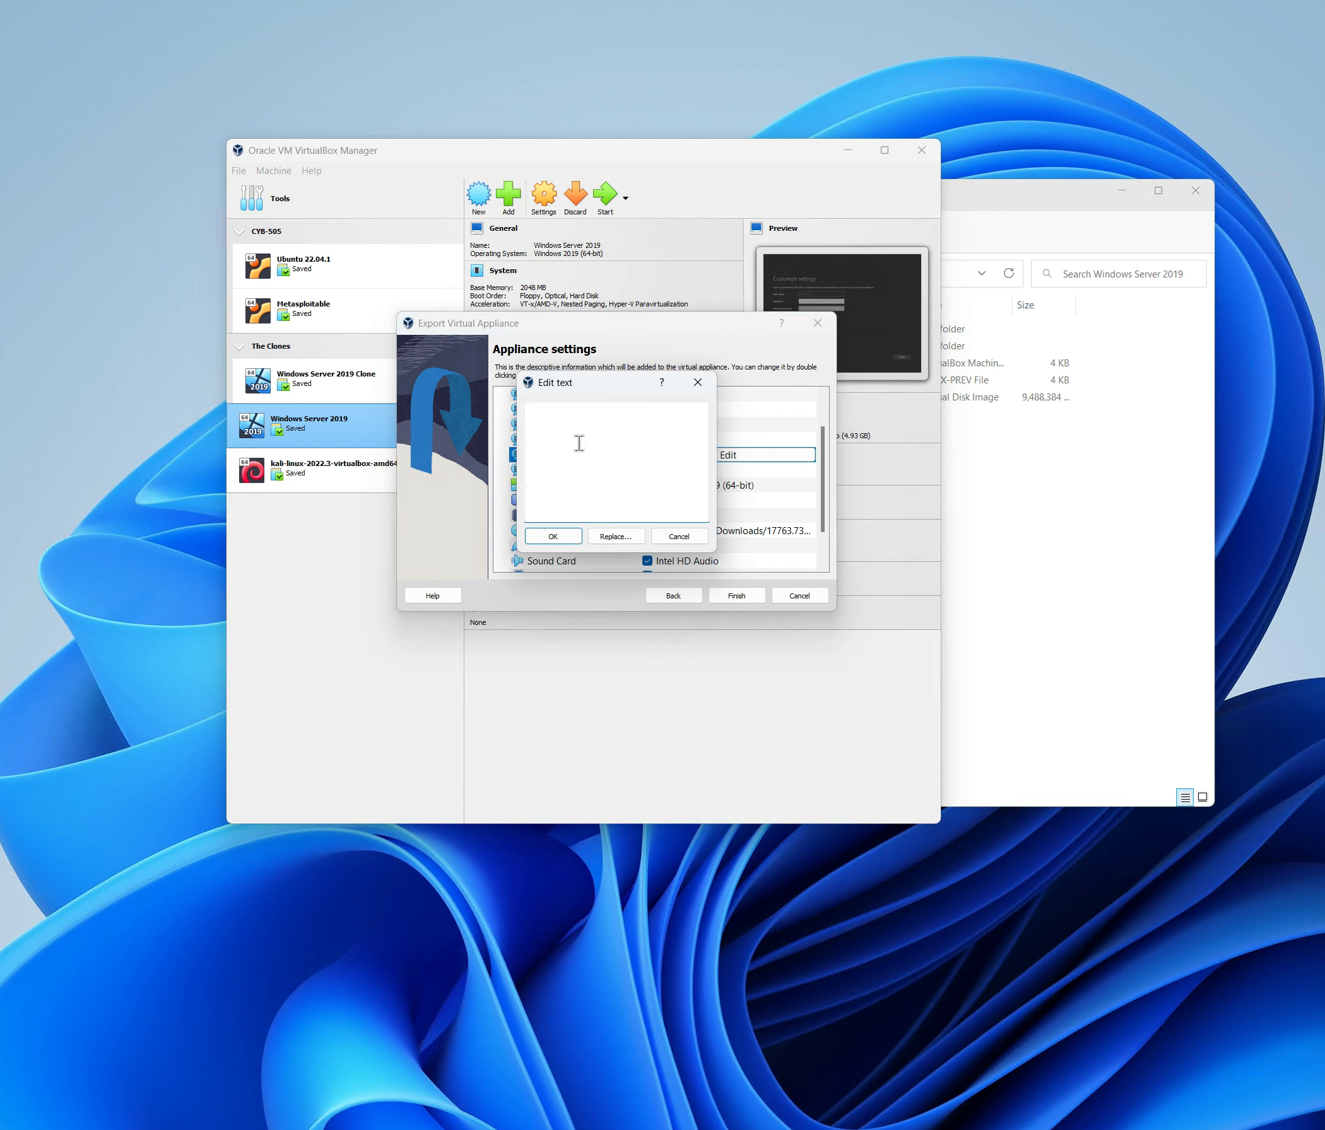
pyautogui.write('This is my OVA export')
pyautogui.click(548, 536)
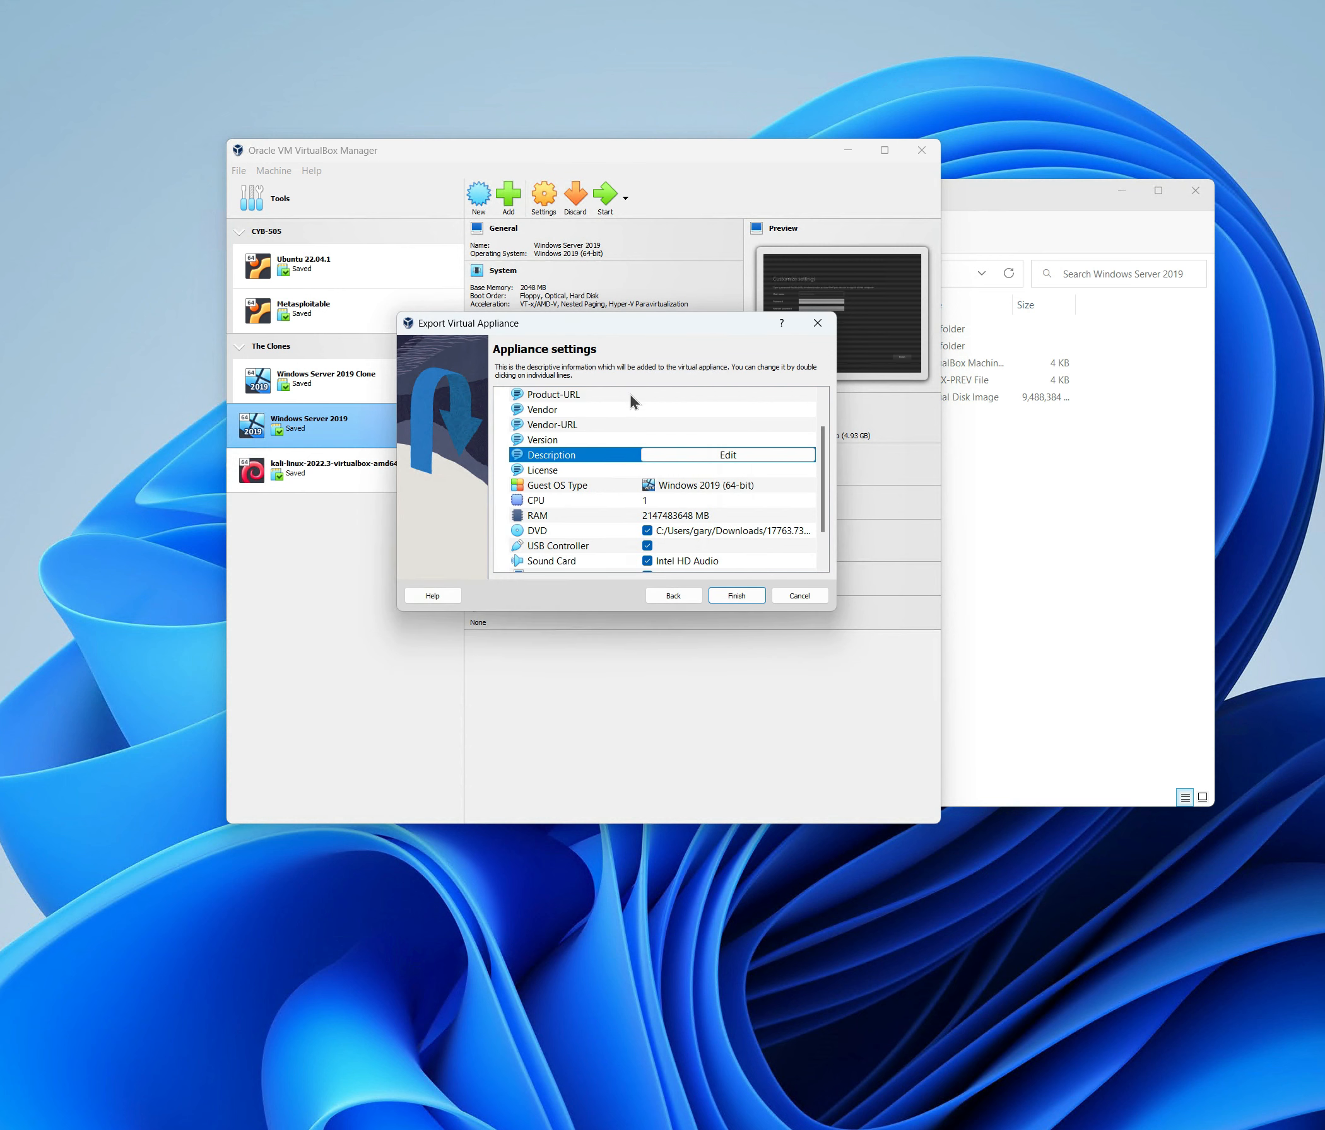
# Finish the wizard so the Windows Server 2019 appliance starts writing to the .ova.
pyautogui.scroll(-1, 651, 452)
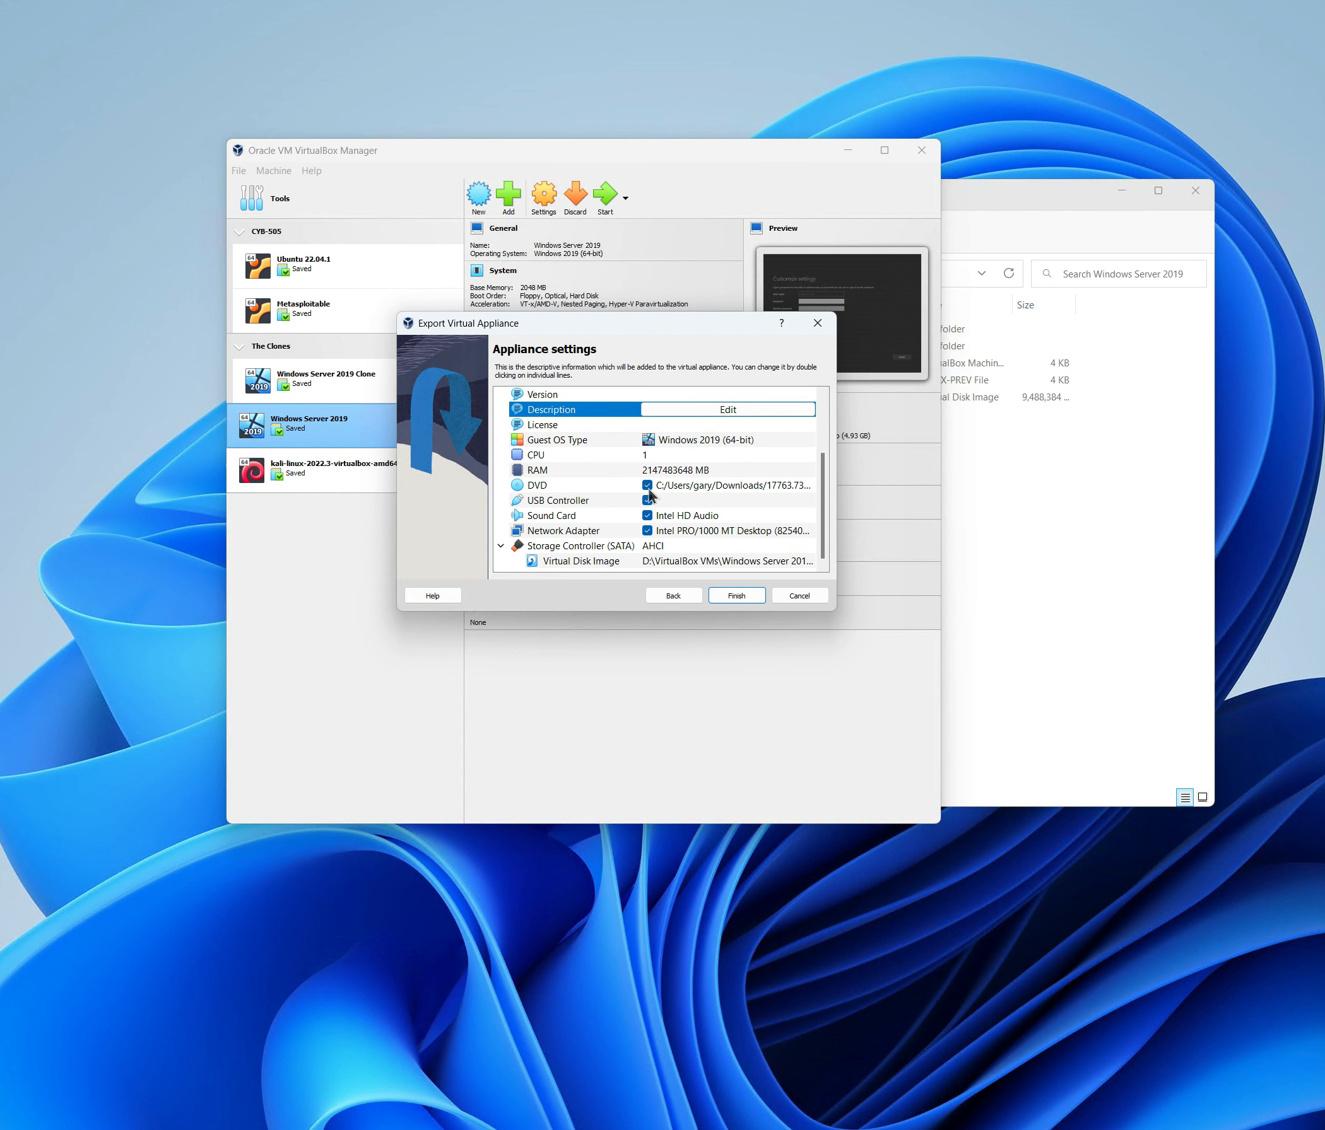
pyautogui.scroll(2, 648, 484)
pyautogui.scroll(-2, 655, 458)
pyautogui.click(749, 599)
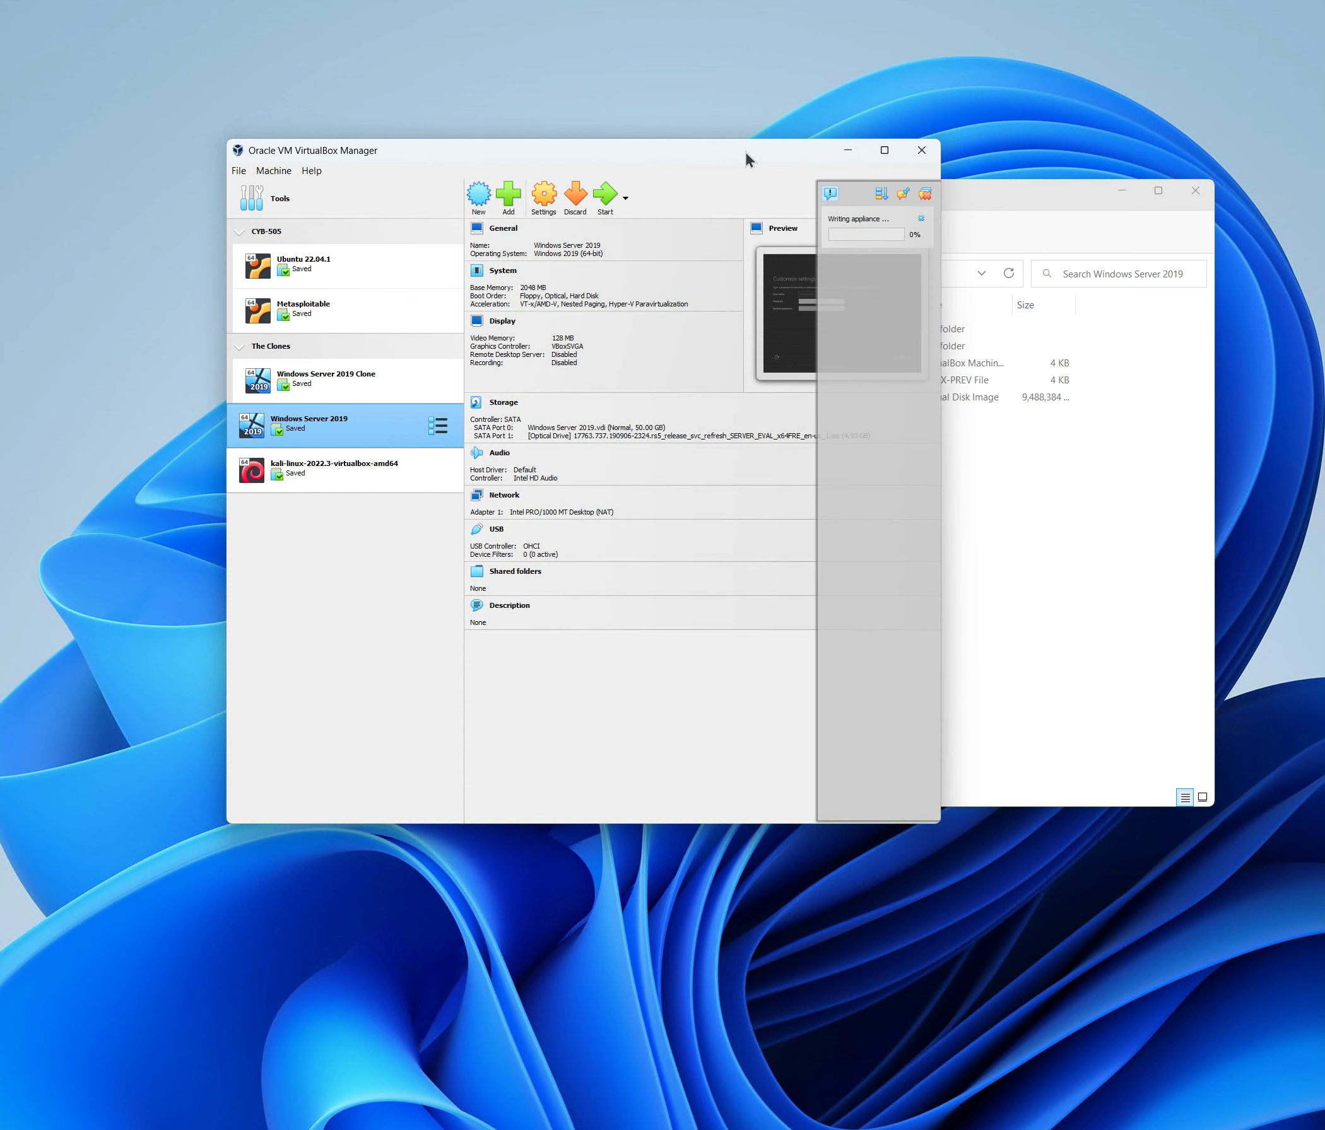
# Move VirtualBox aside and open Downloads in File Explorer until the exported .ova appears.
pyautogui.moveTo(732, 150); pyautogui.dragTo(555, 68)
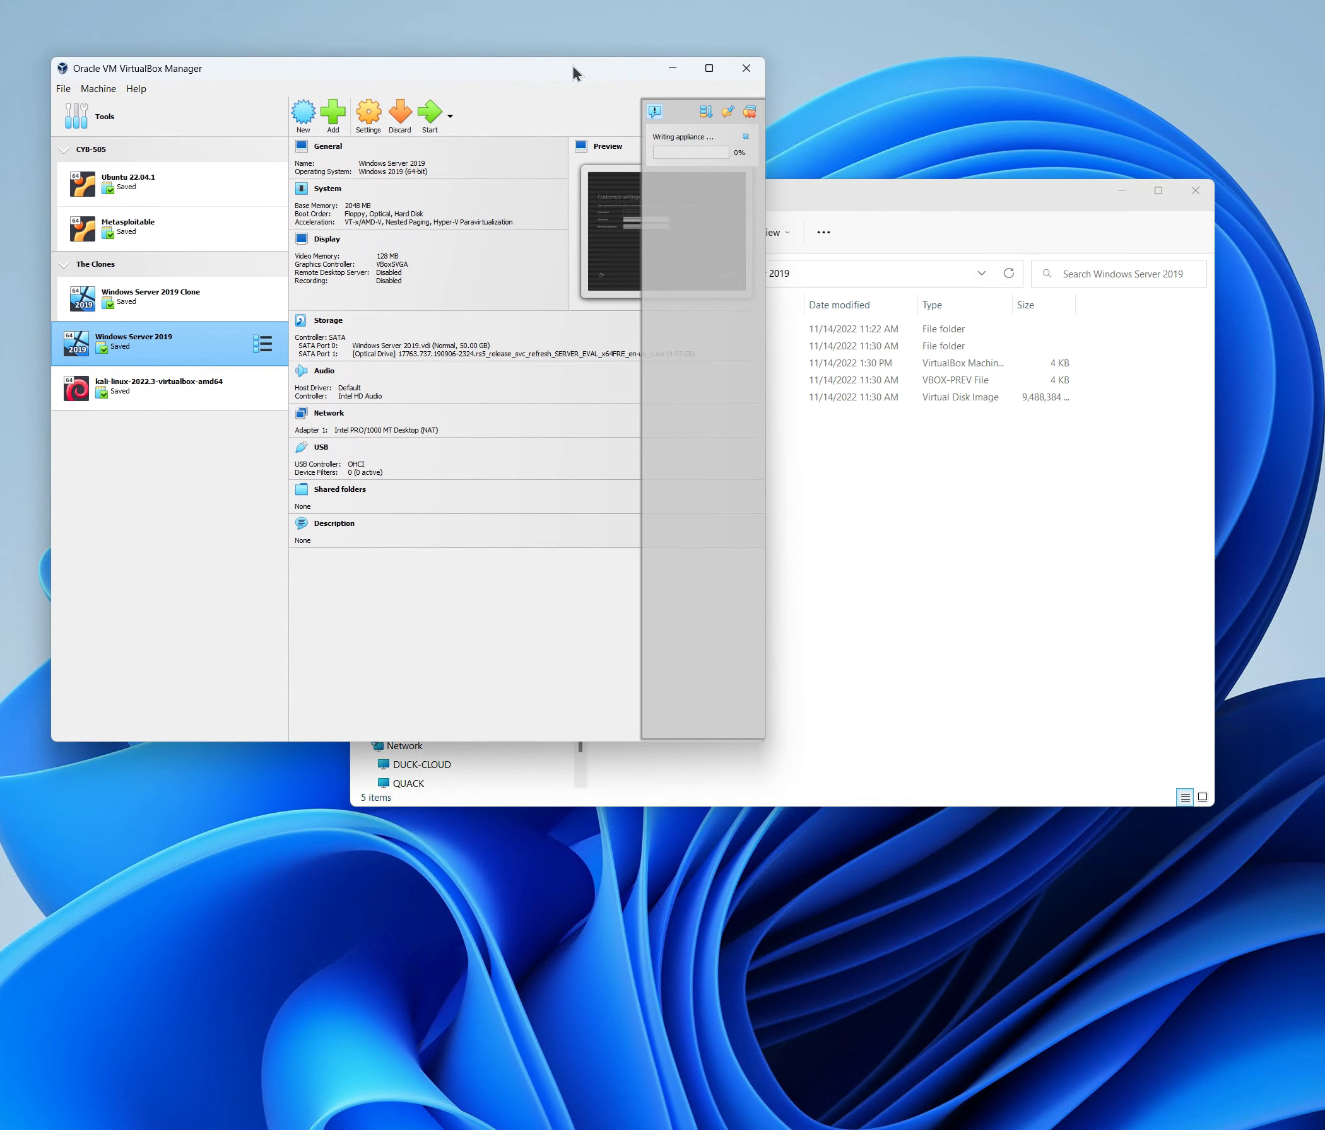
pyautogui.click(901, 190)
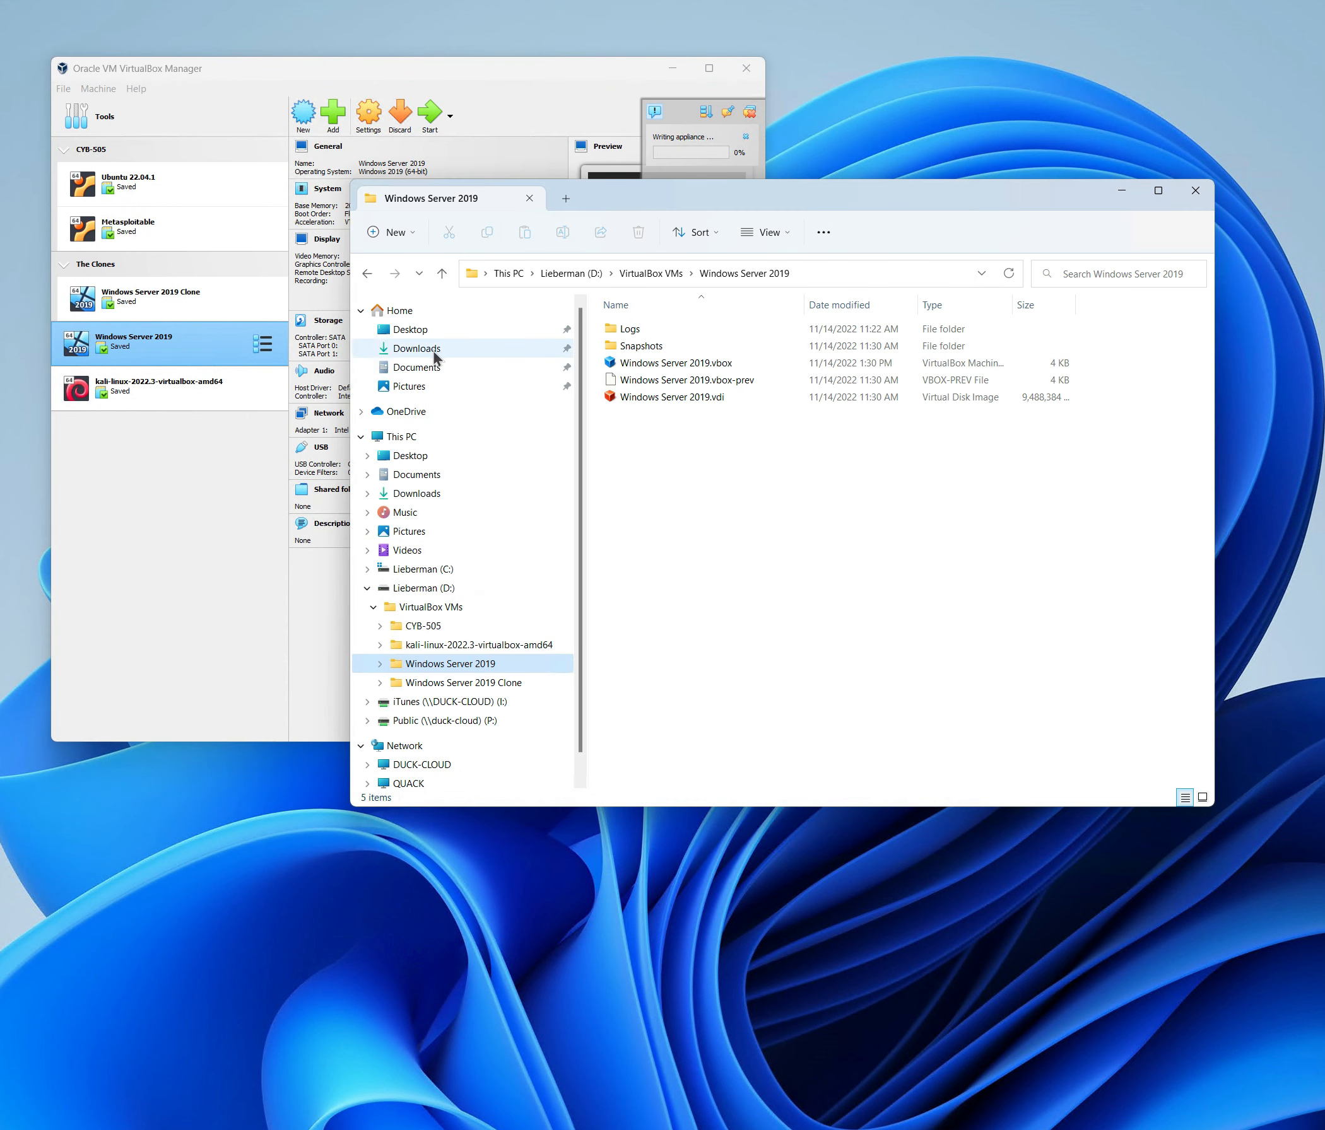
pyautogui.click(513, 349)
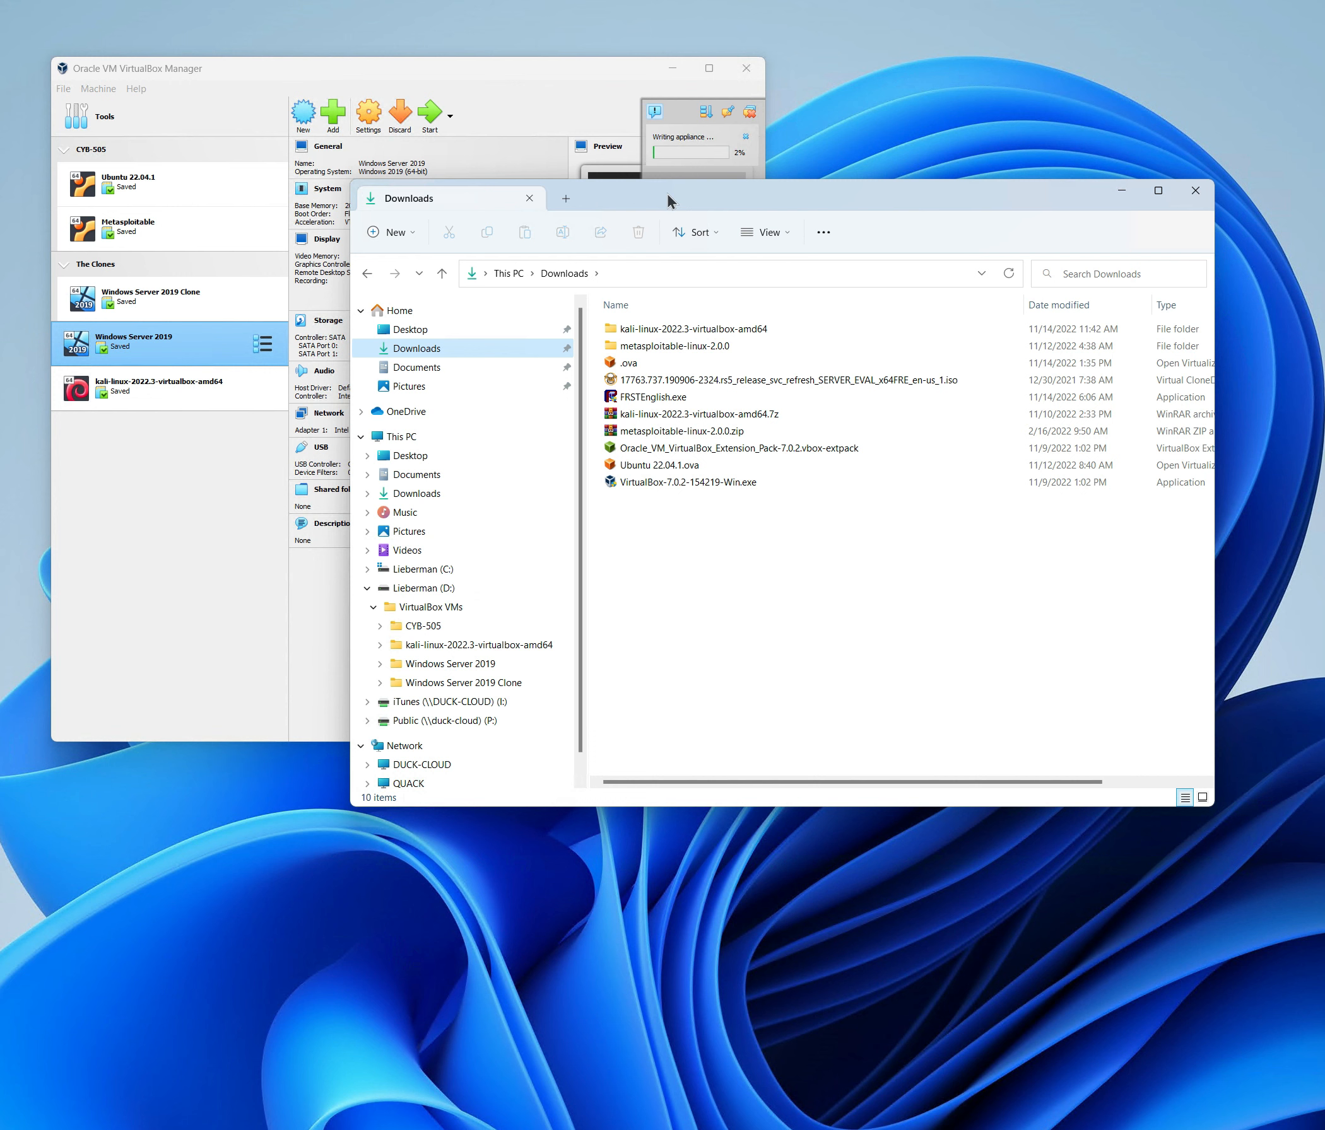
pyautogui.moveTo(668, 196); pyautogui.dragTo(660, 202)
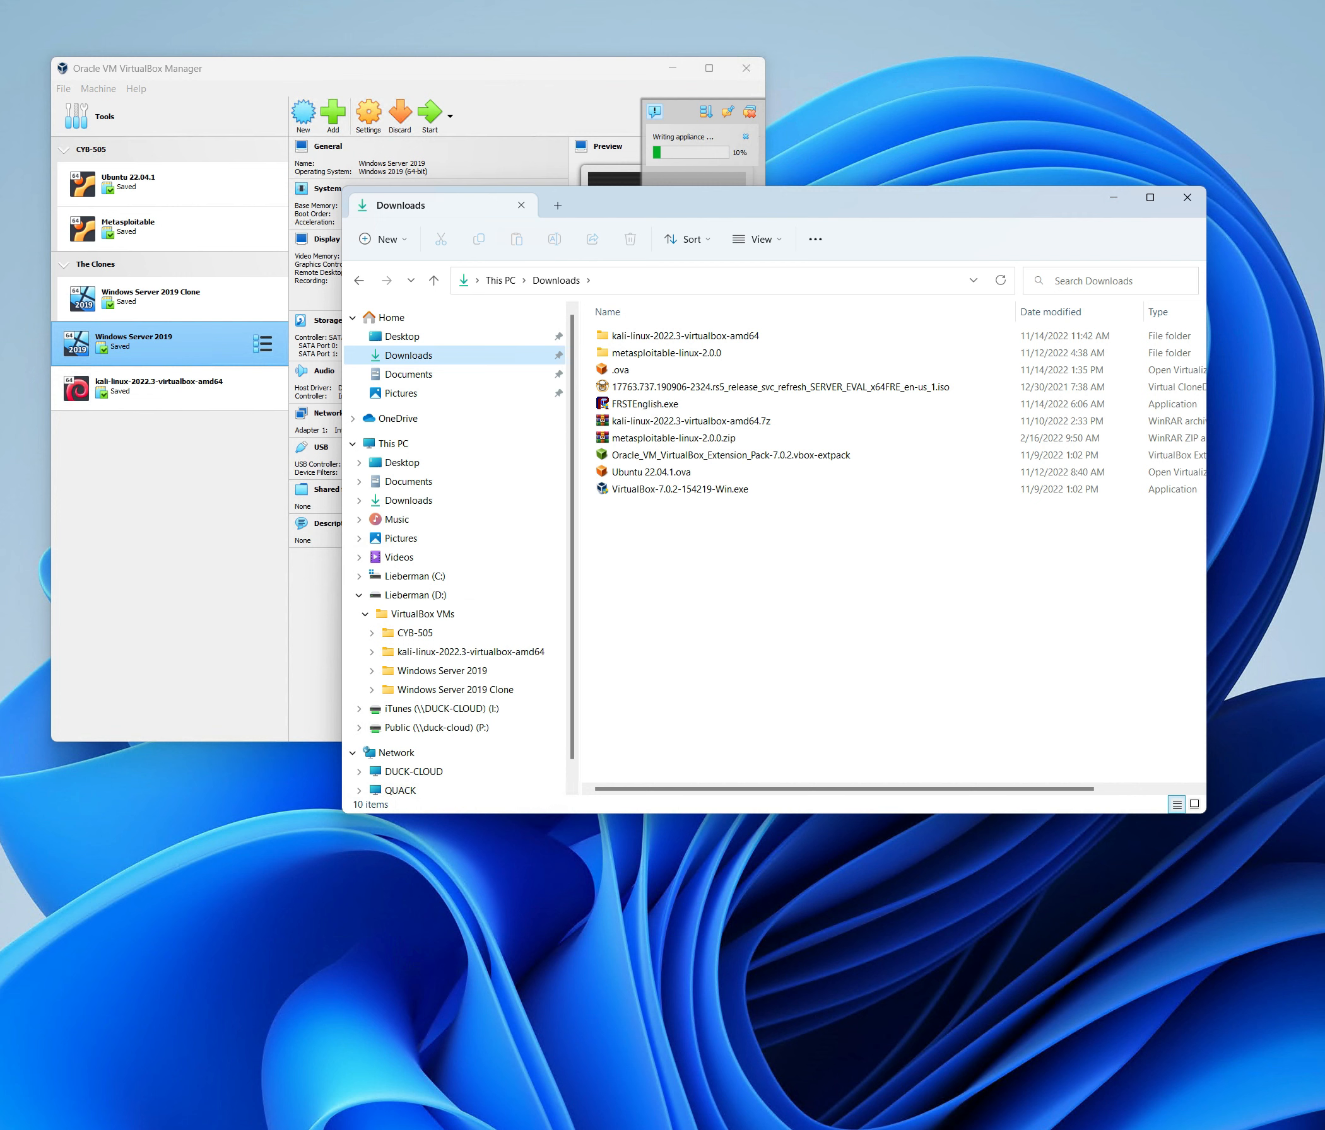
pyautogui.click(698, 354)
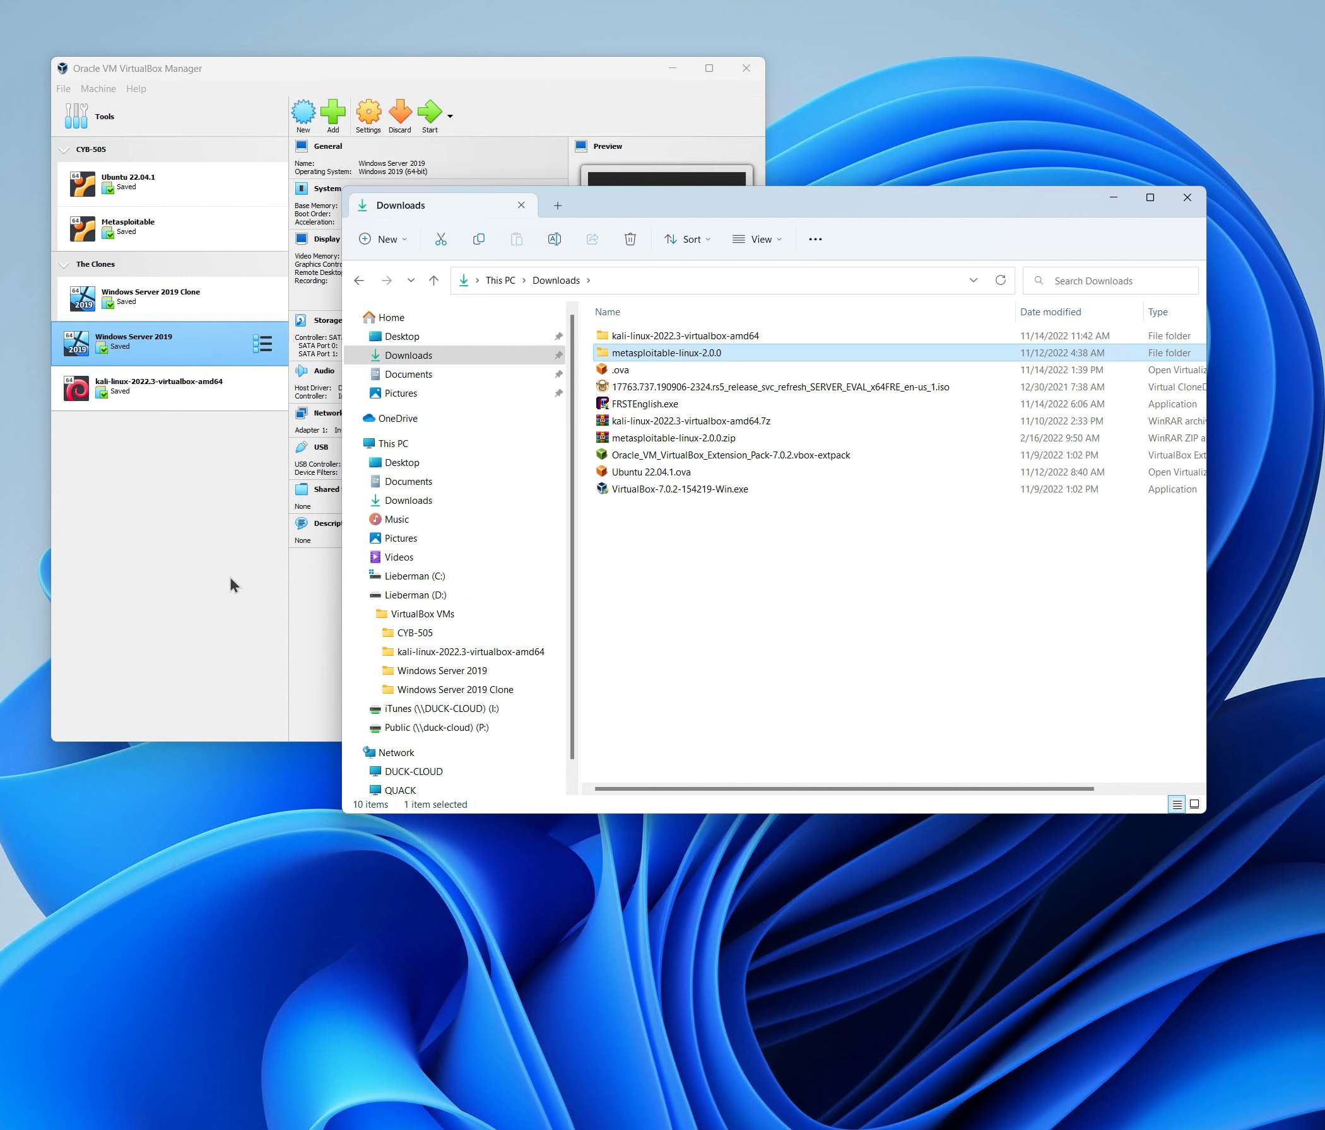
# Rename the new 4.88 GB OVA archive to 'Windows Server 2019.ova'.
pyautogui.click(615, 374)
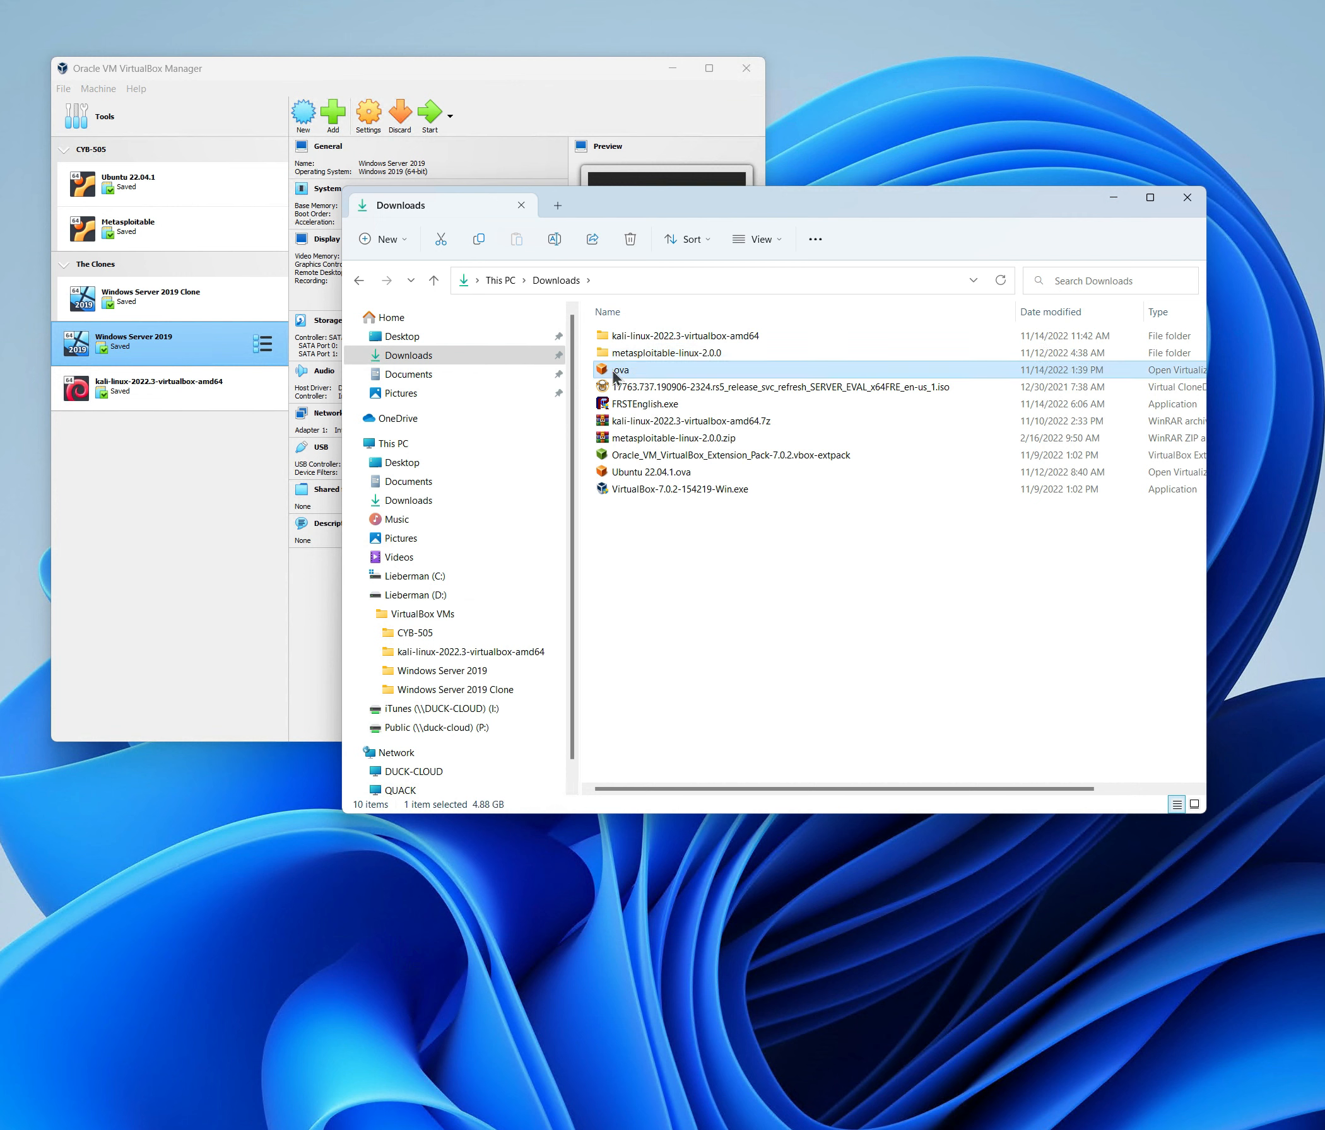
pyautogui.click(613, 372)
pyautogui.click(614, 372)
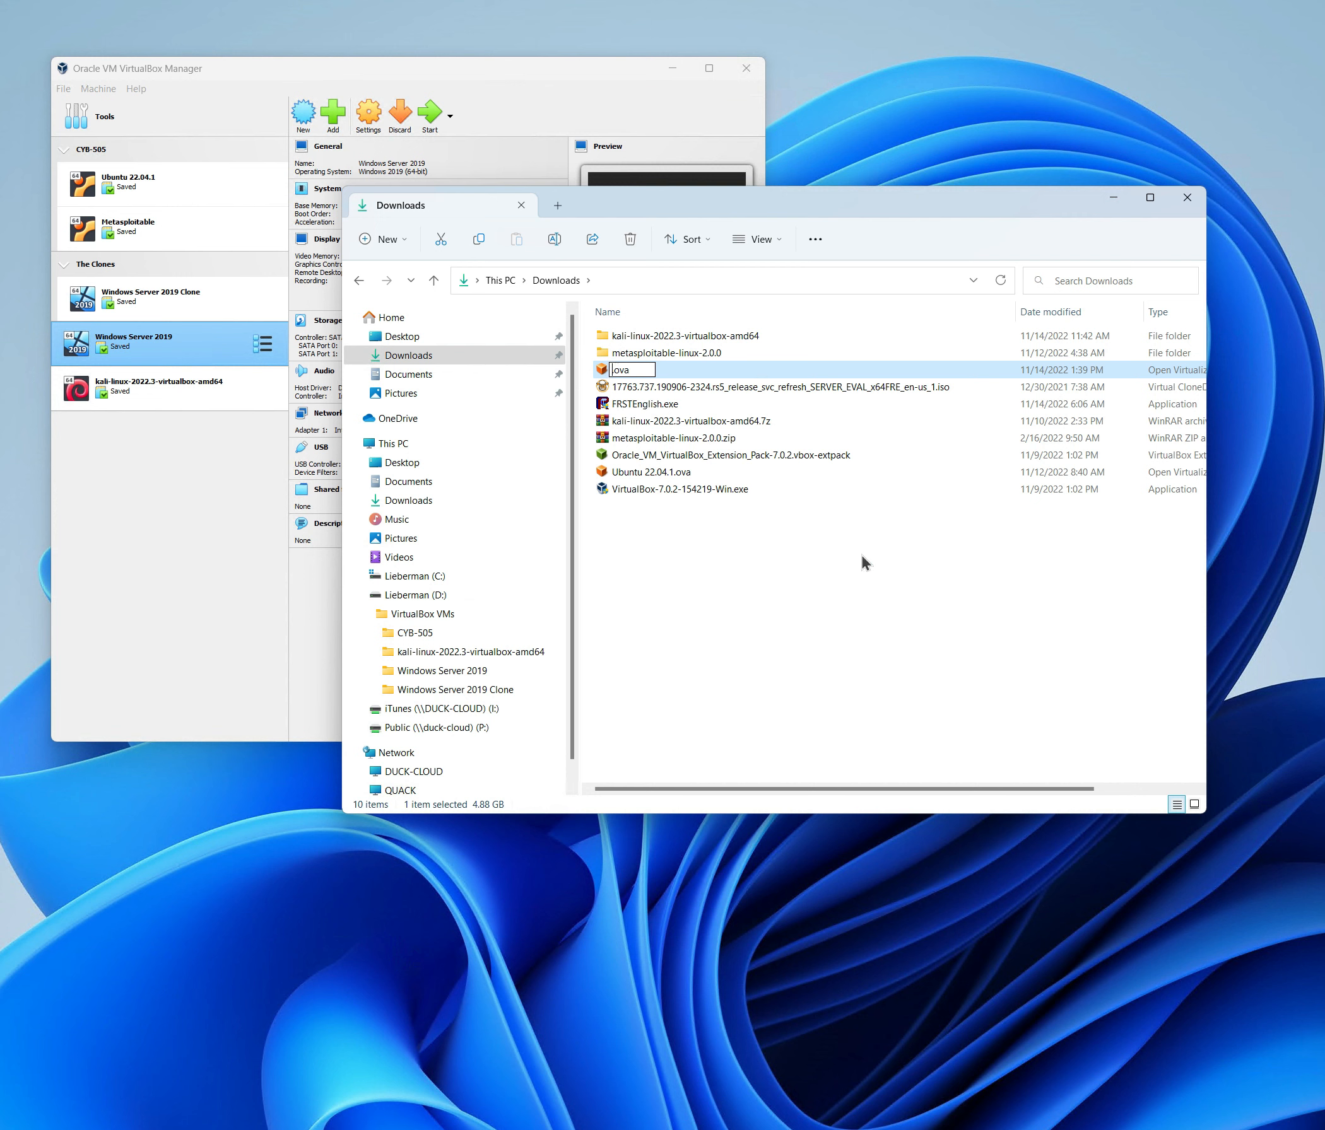
pyautogui.write('Windows Server 2019')
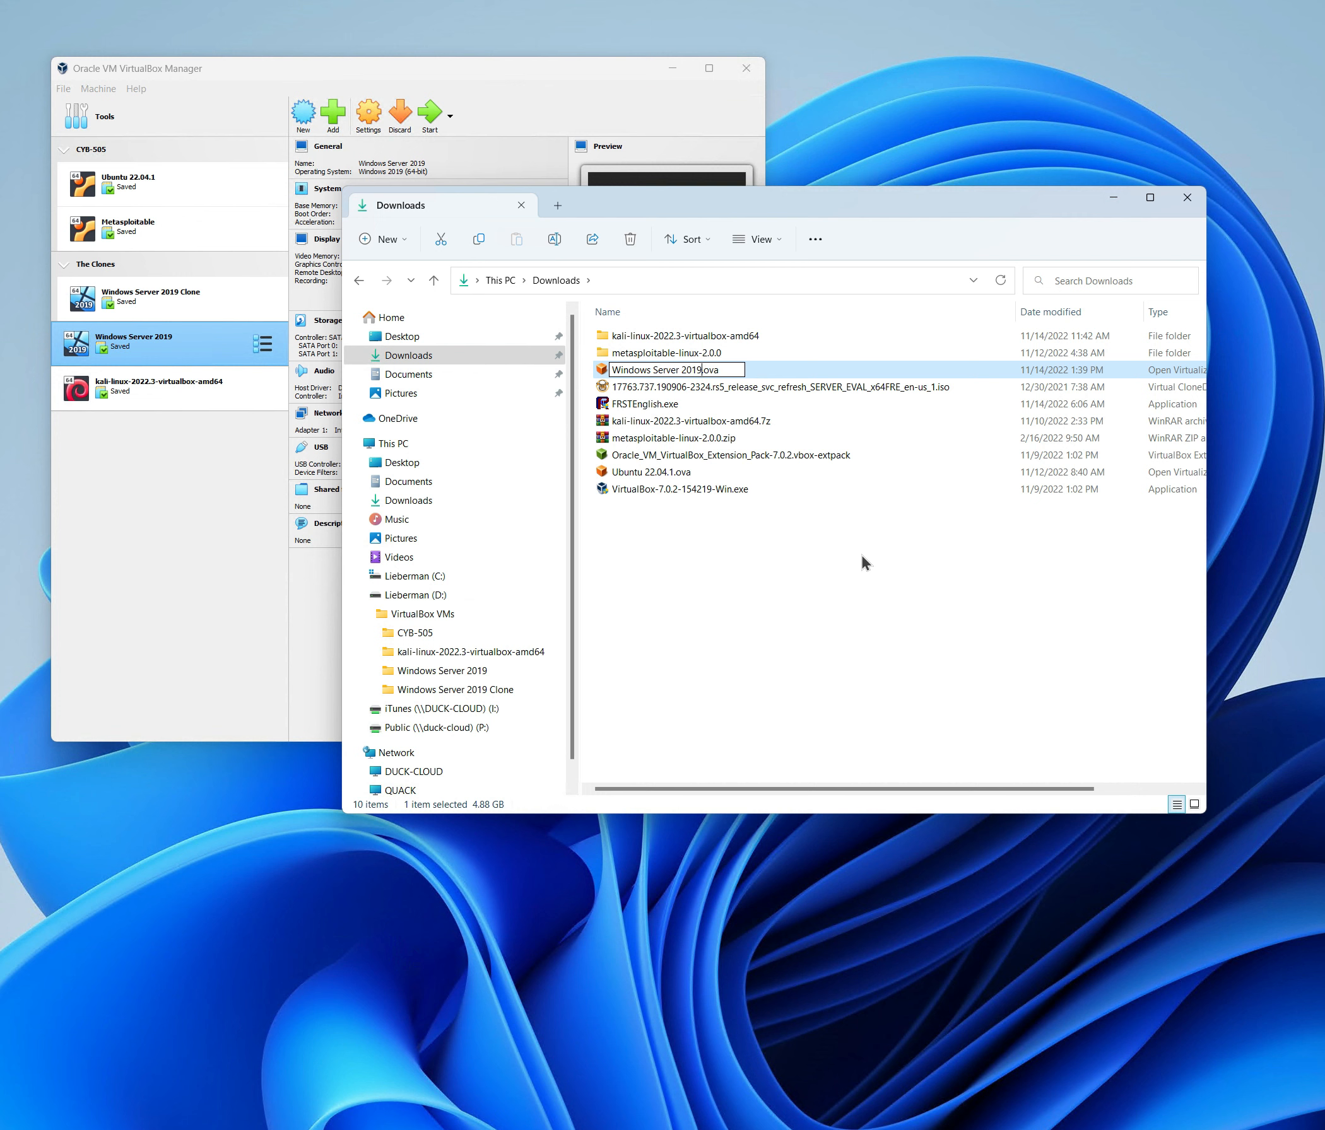
pyautogui.press('BackSpace')
pyautogui.click(868, 619)
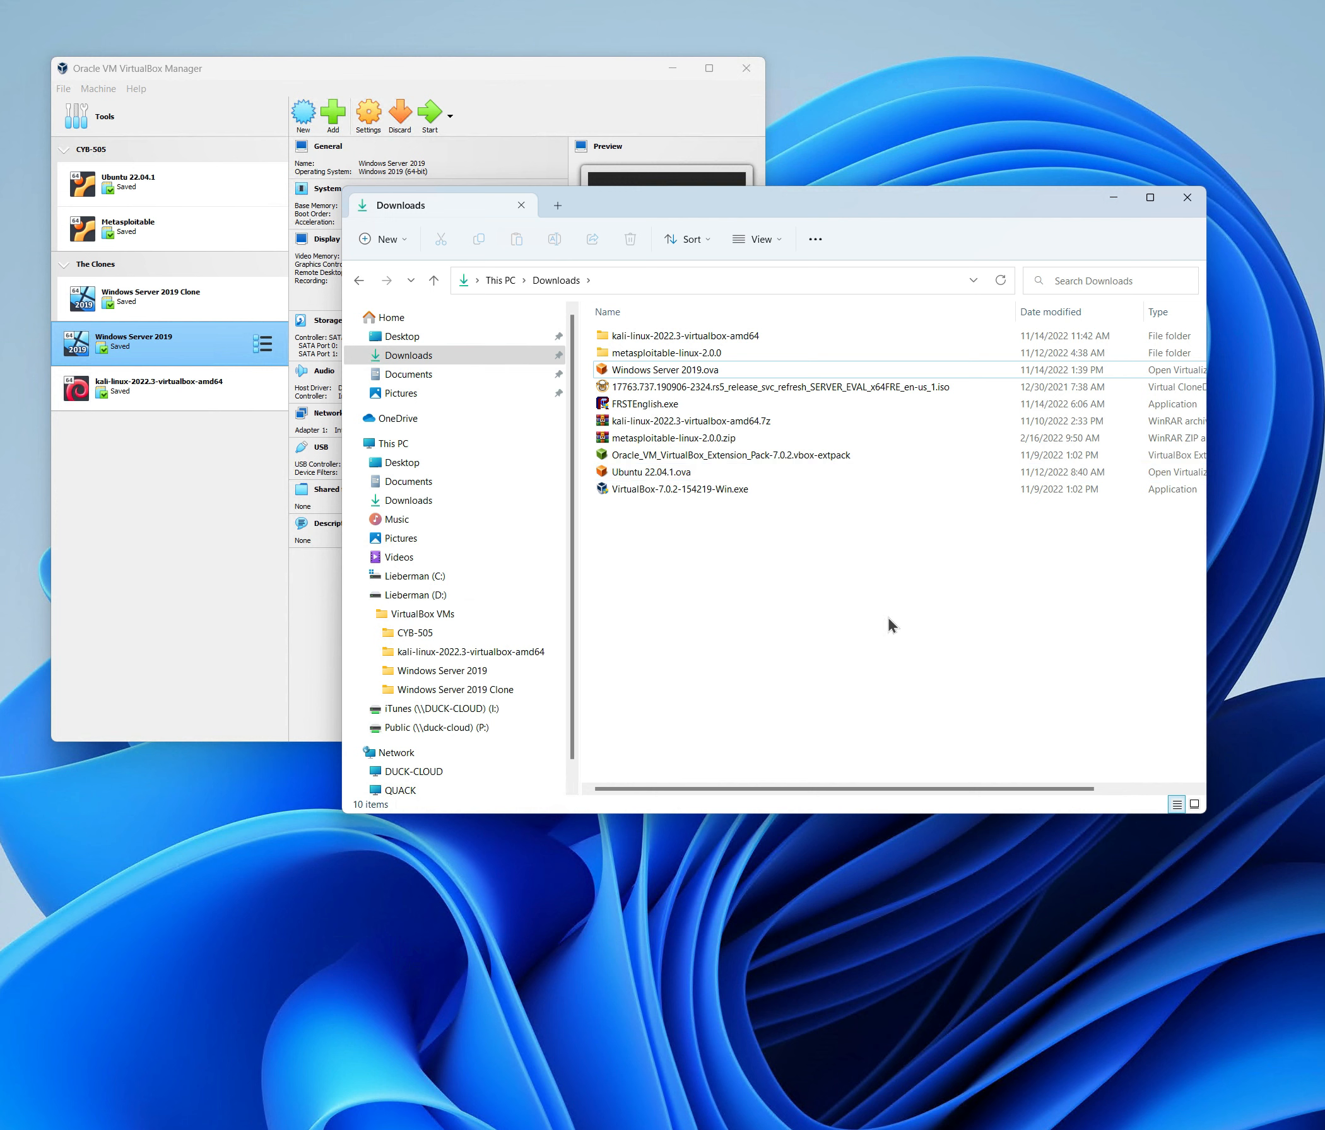
# Inspect Windows Server 2019 Clone's Network, Storage and Display settings, then close the Settings window with OK.
pyautogui.click(245, 581)
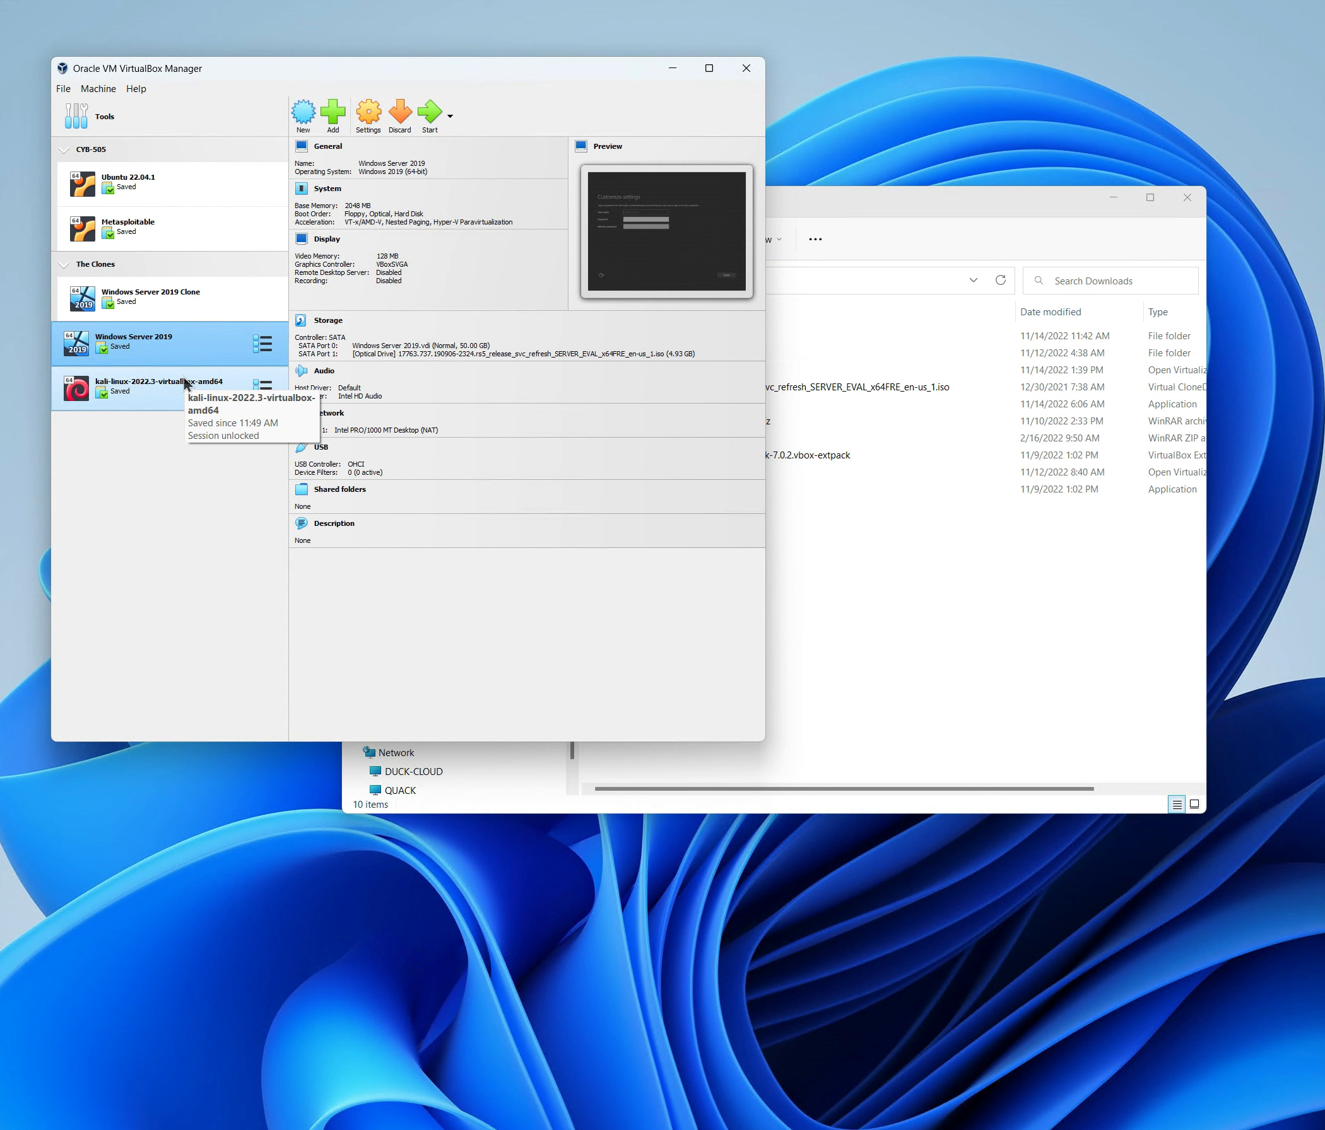
pyautogui.click(154, 300)
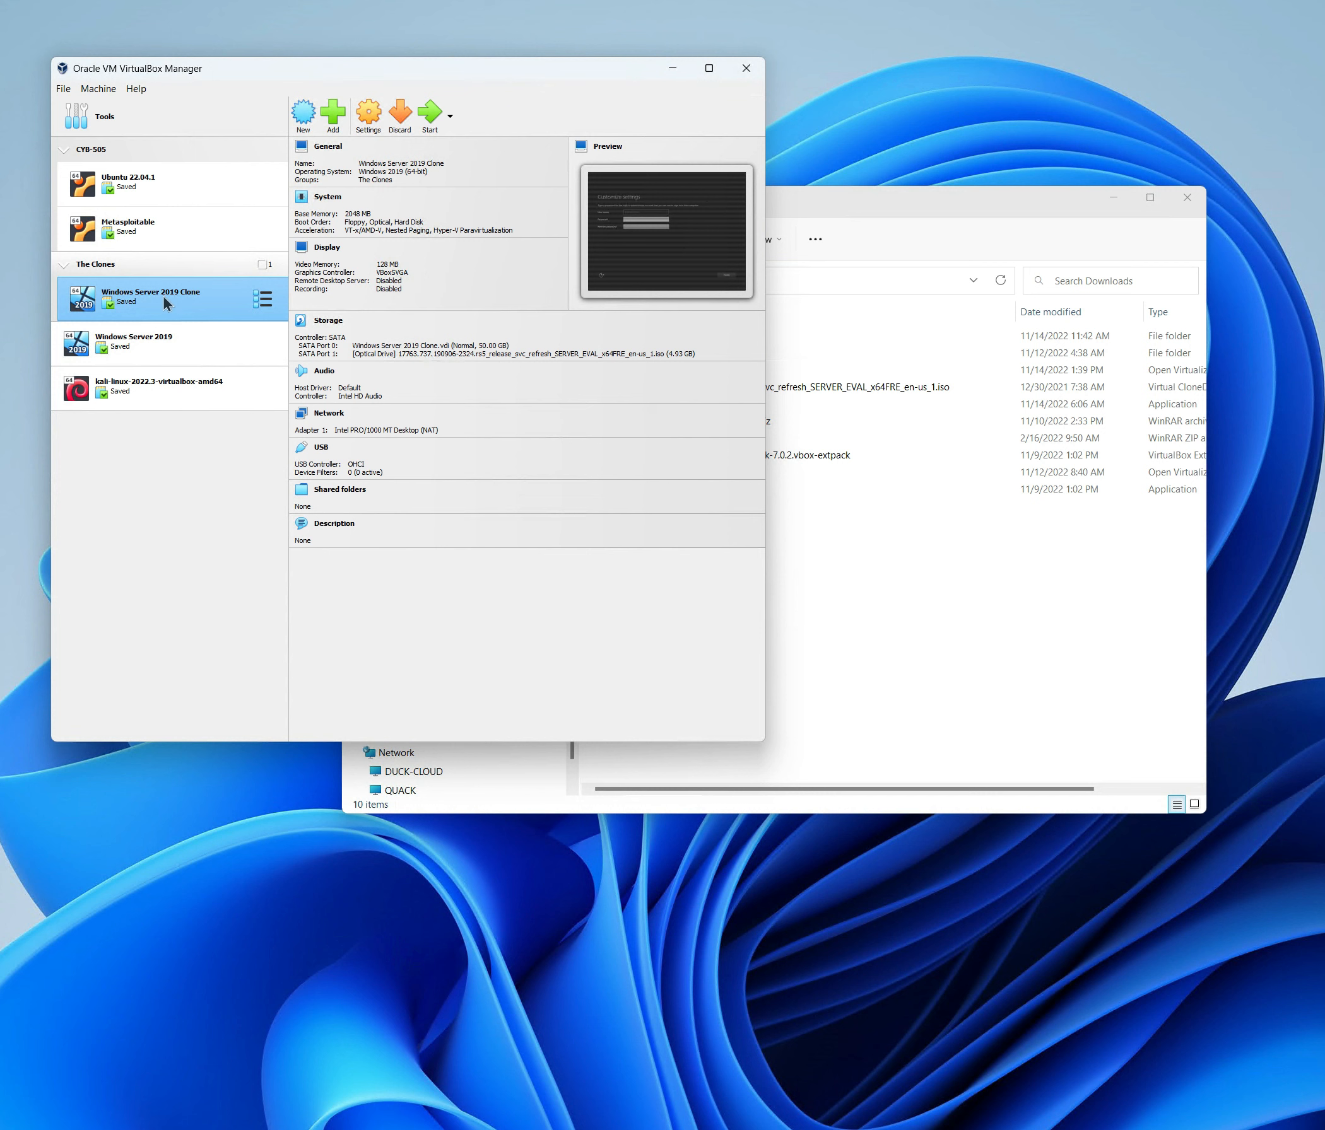
pyautogui.click(369, 115)
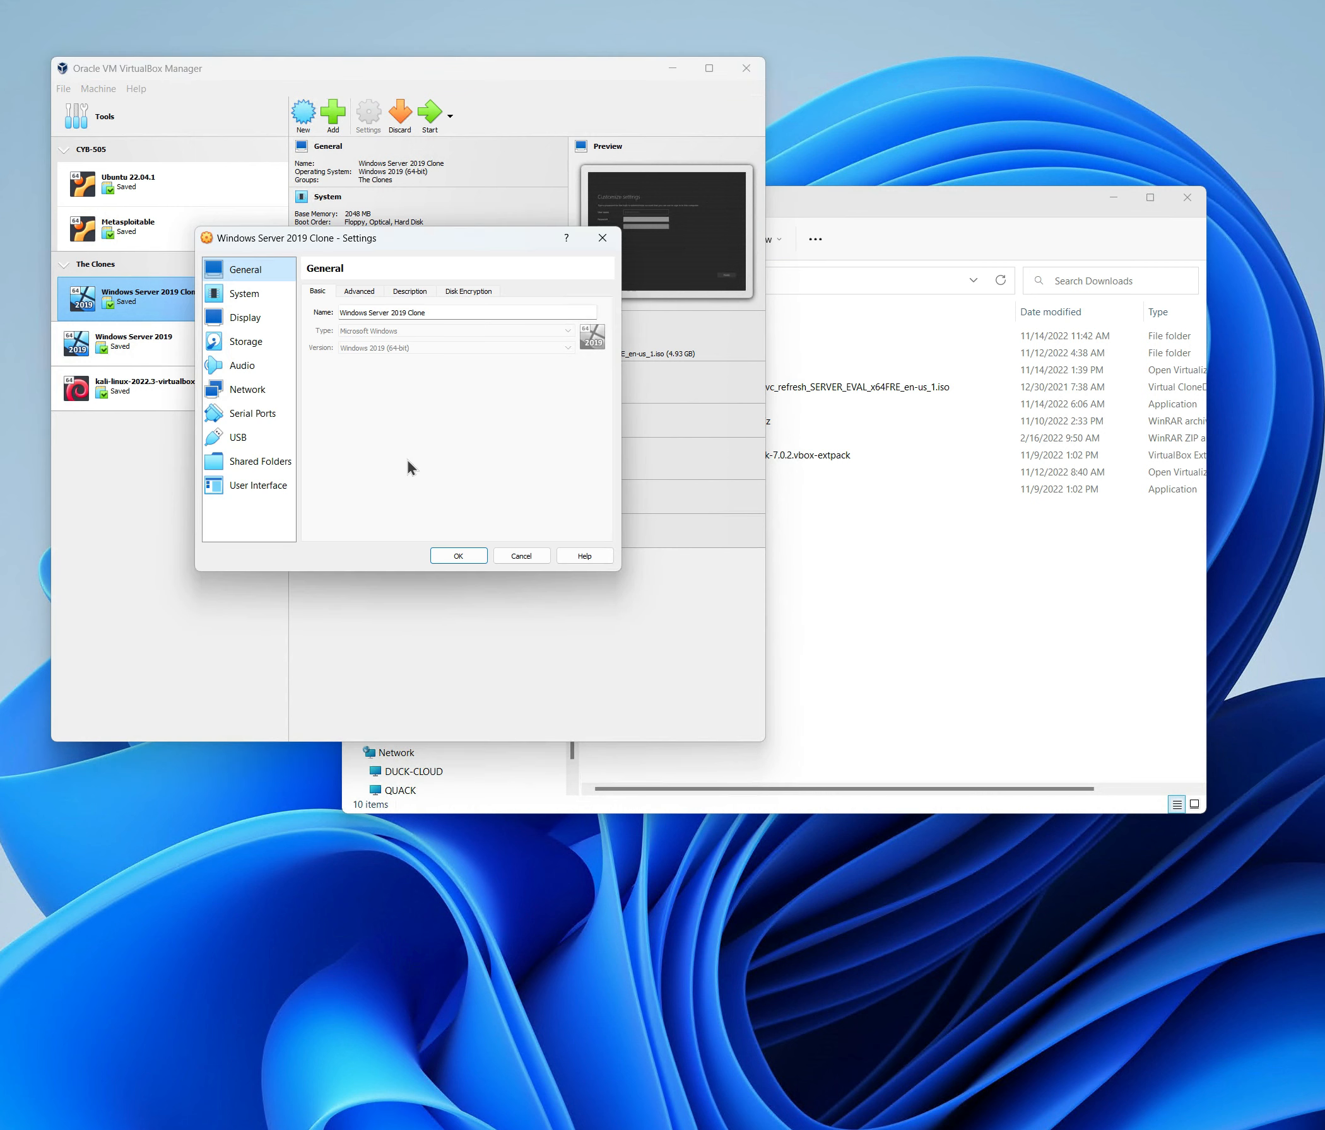
pyautogui.click(254, 389)
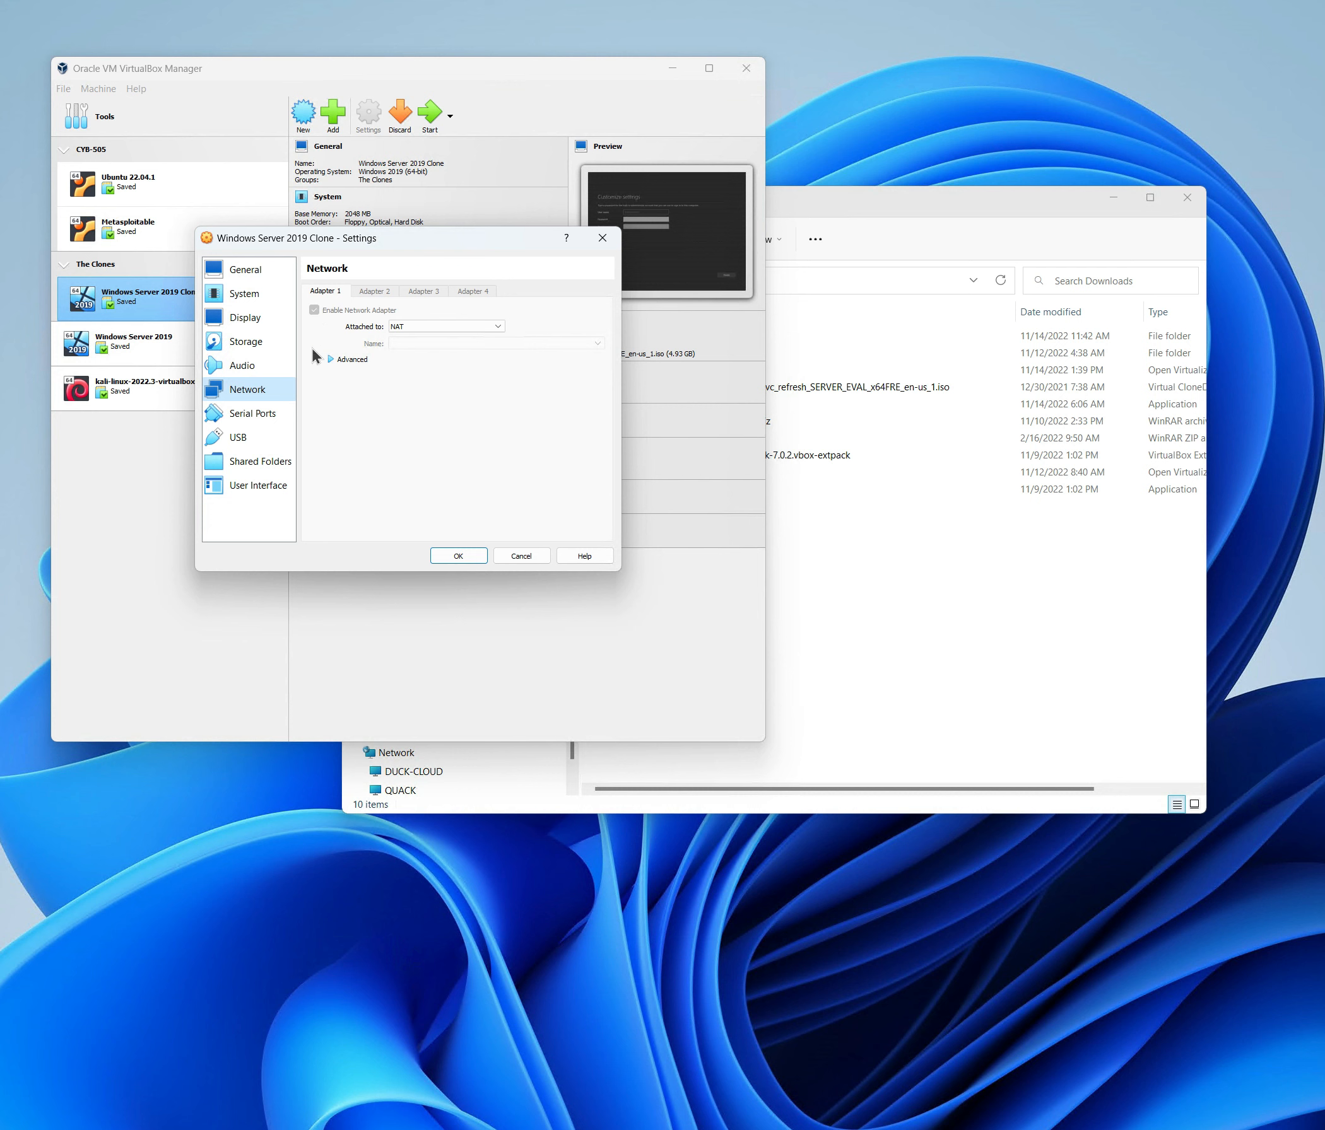
pyautogui.click(241, 343)
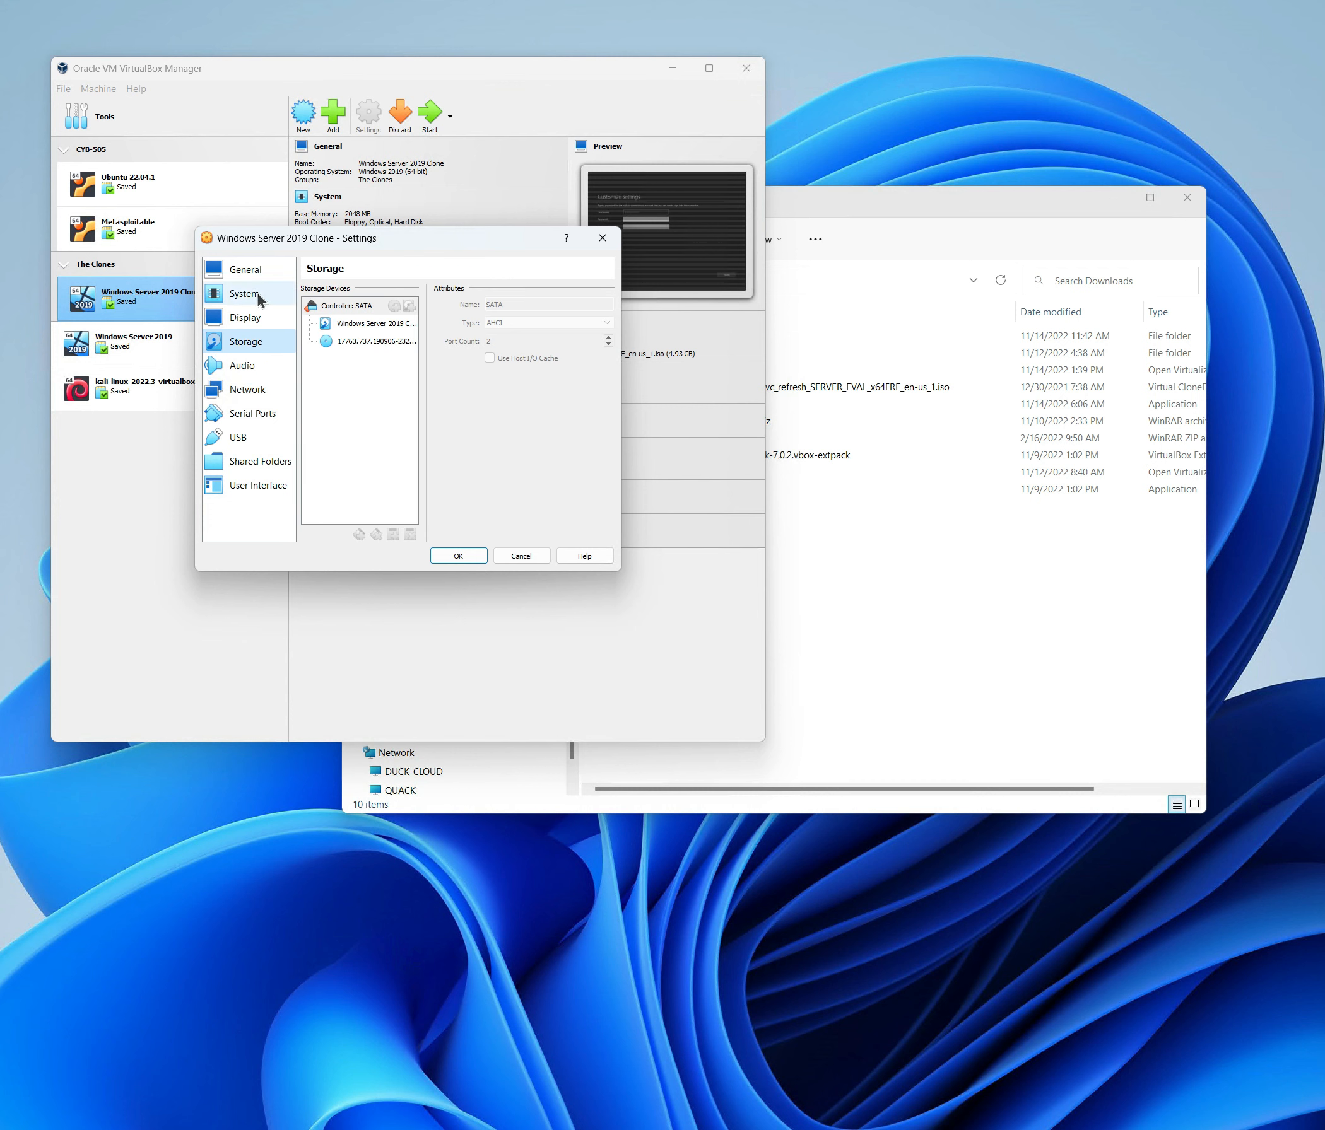
pyautogui.click(246, 318)
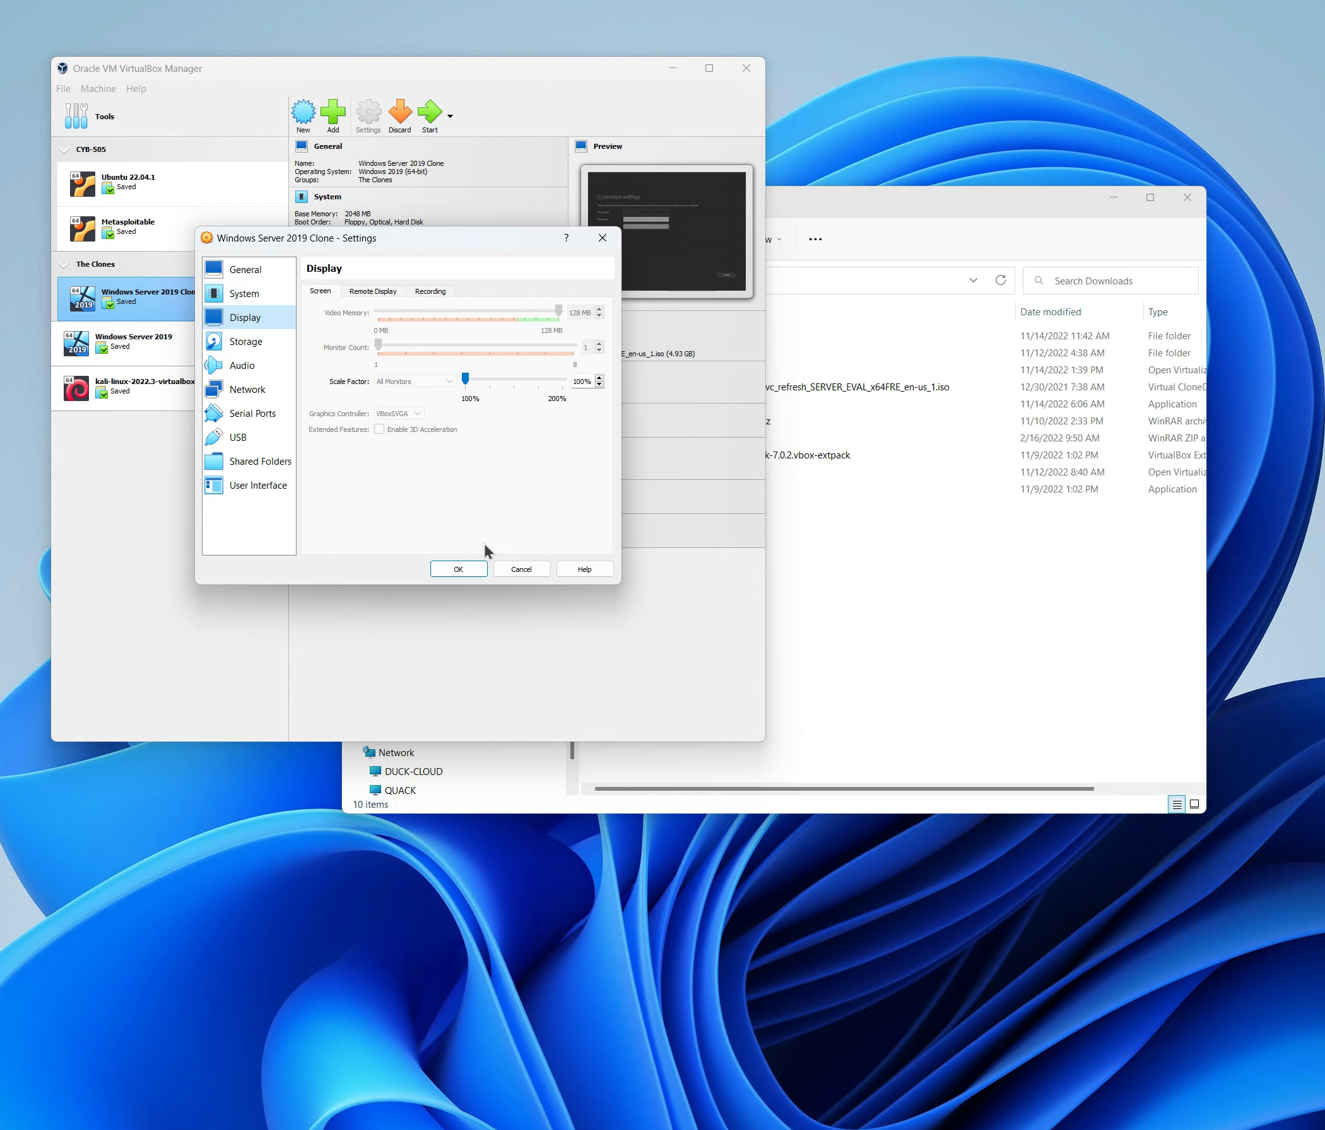
pyautogui.click(459, 569)
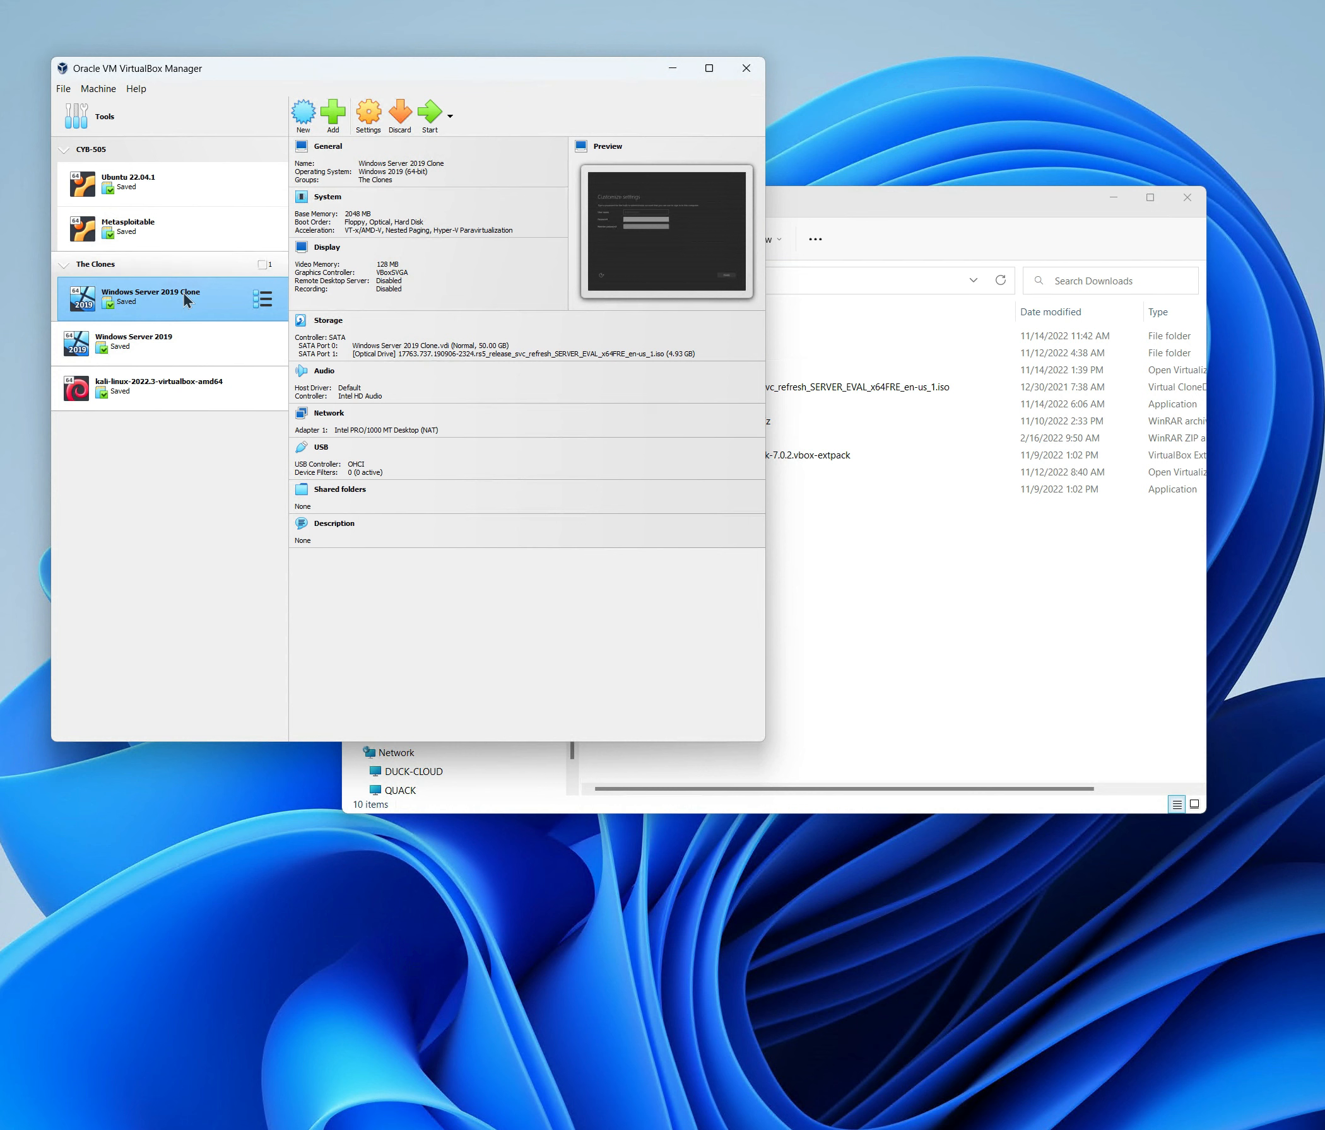
# Discard the clone's saved state, then review its Network, Storage, System and Display settings without saving.
pyautogui.click(400, 118)
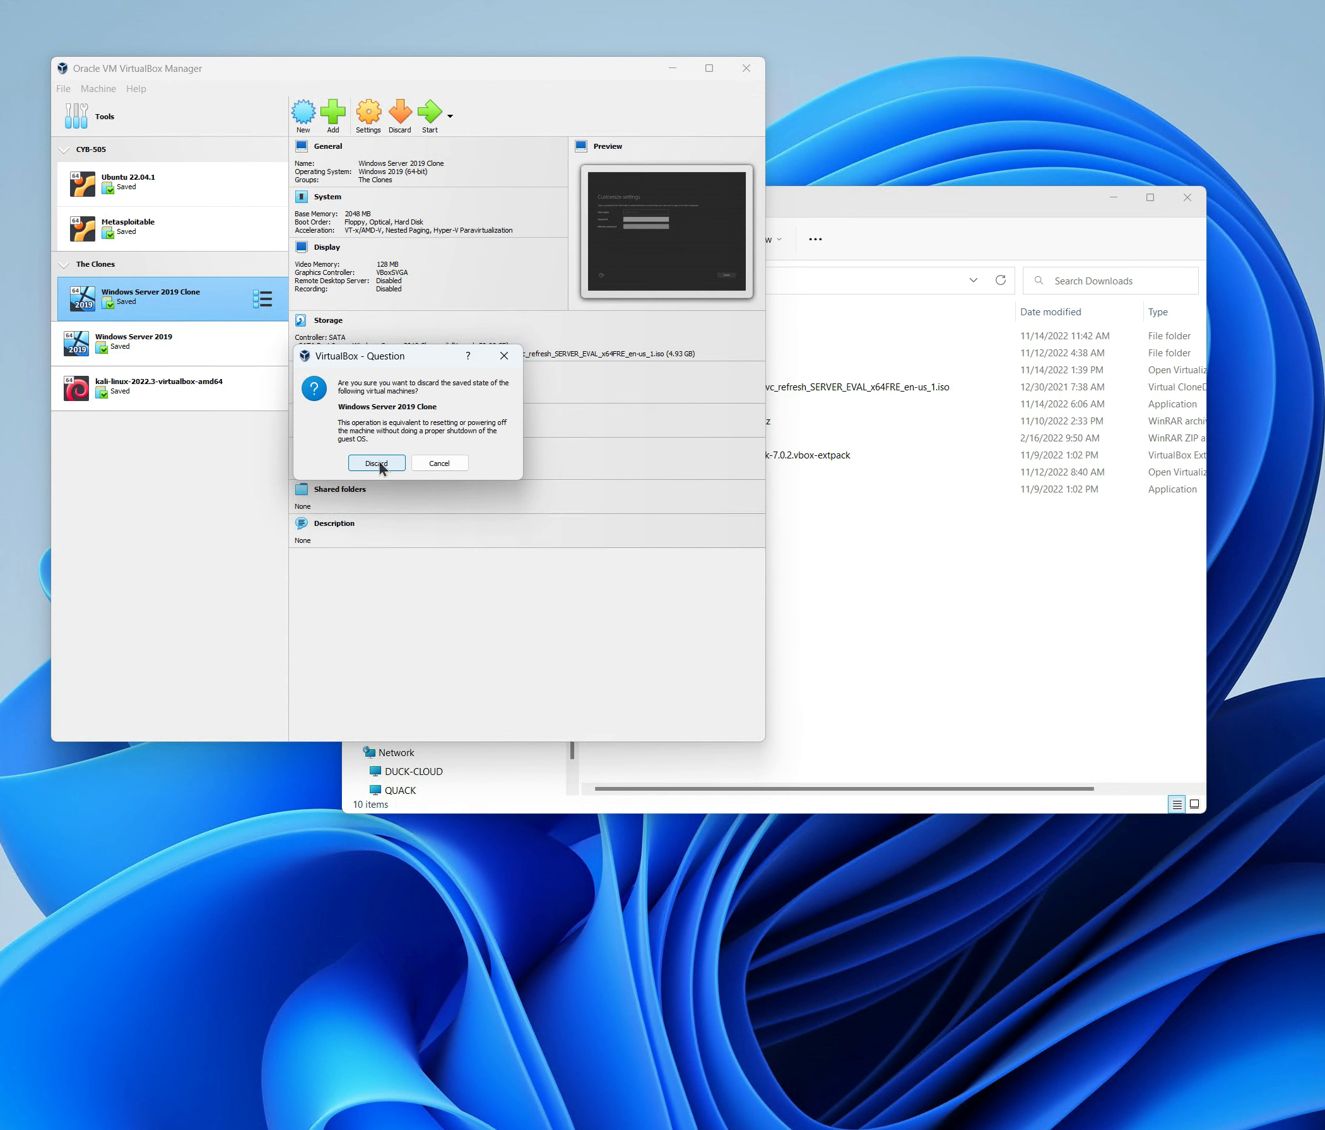
pyautogui.click(376, 463)
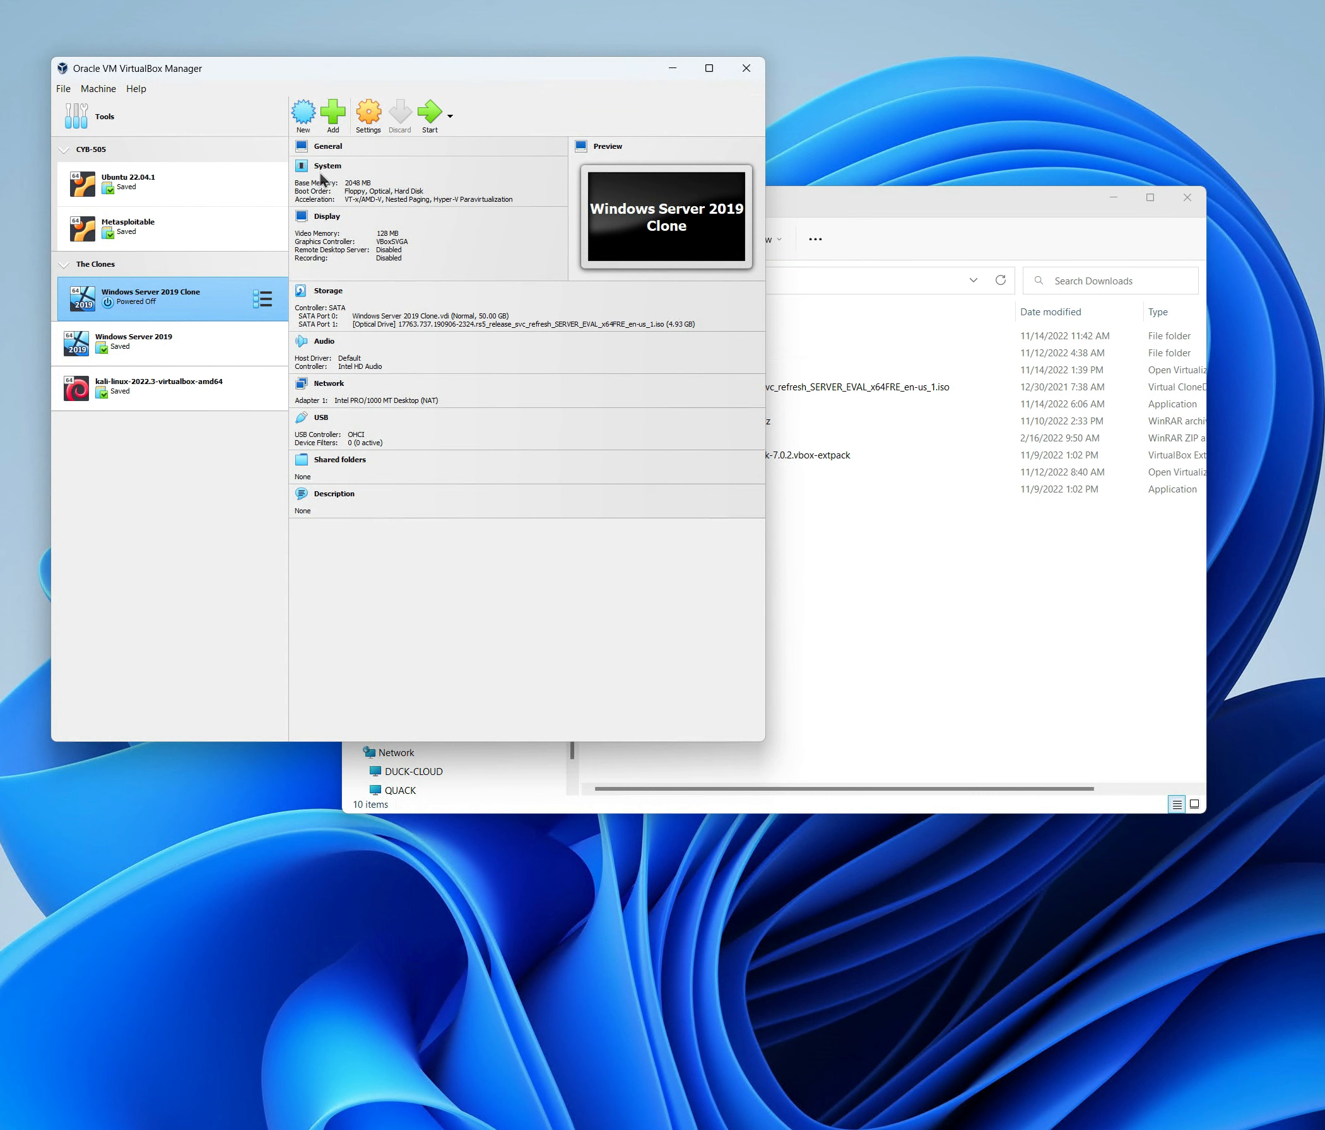
pyautogui.click(370, 117)
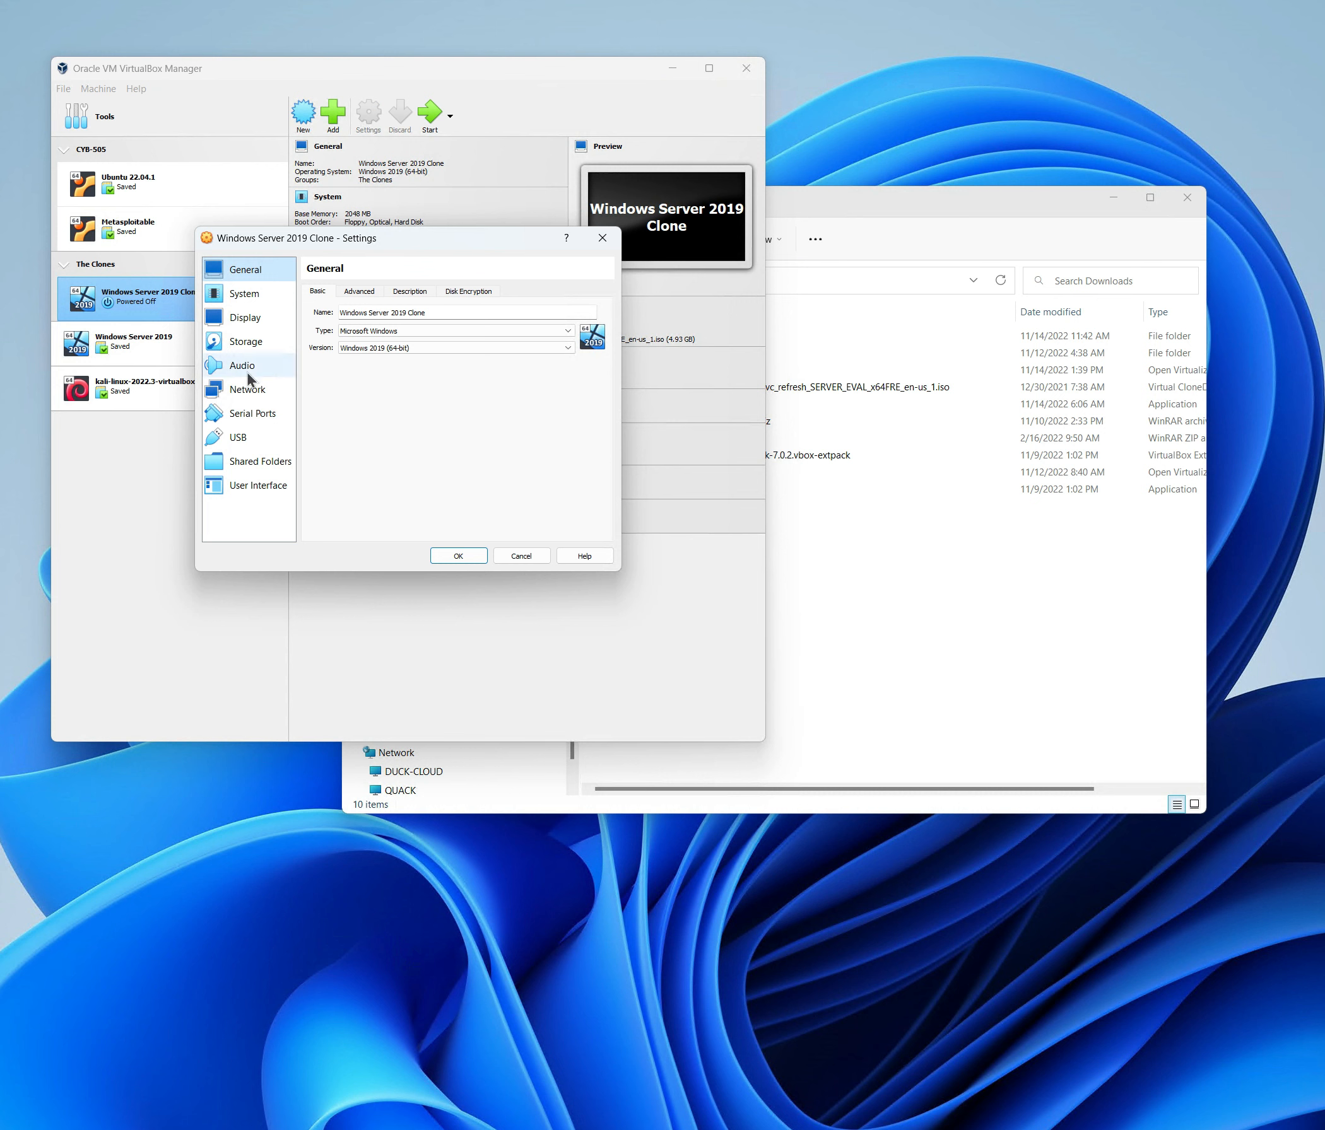
pyautogui.click(248, 391)
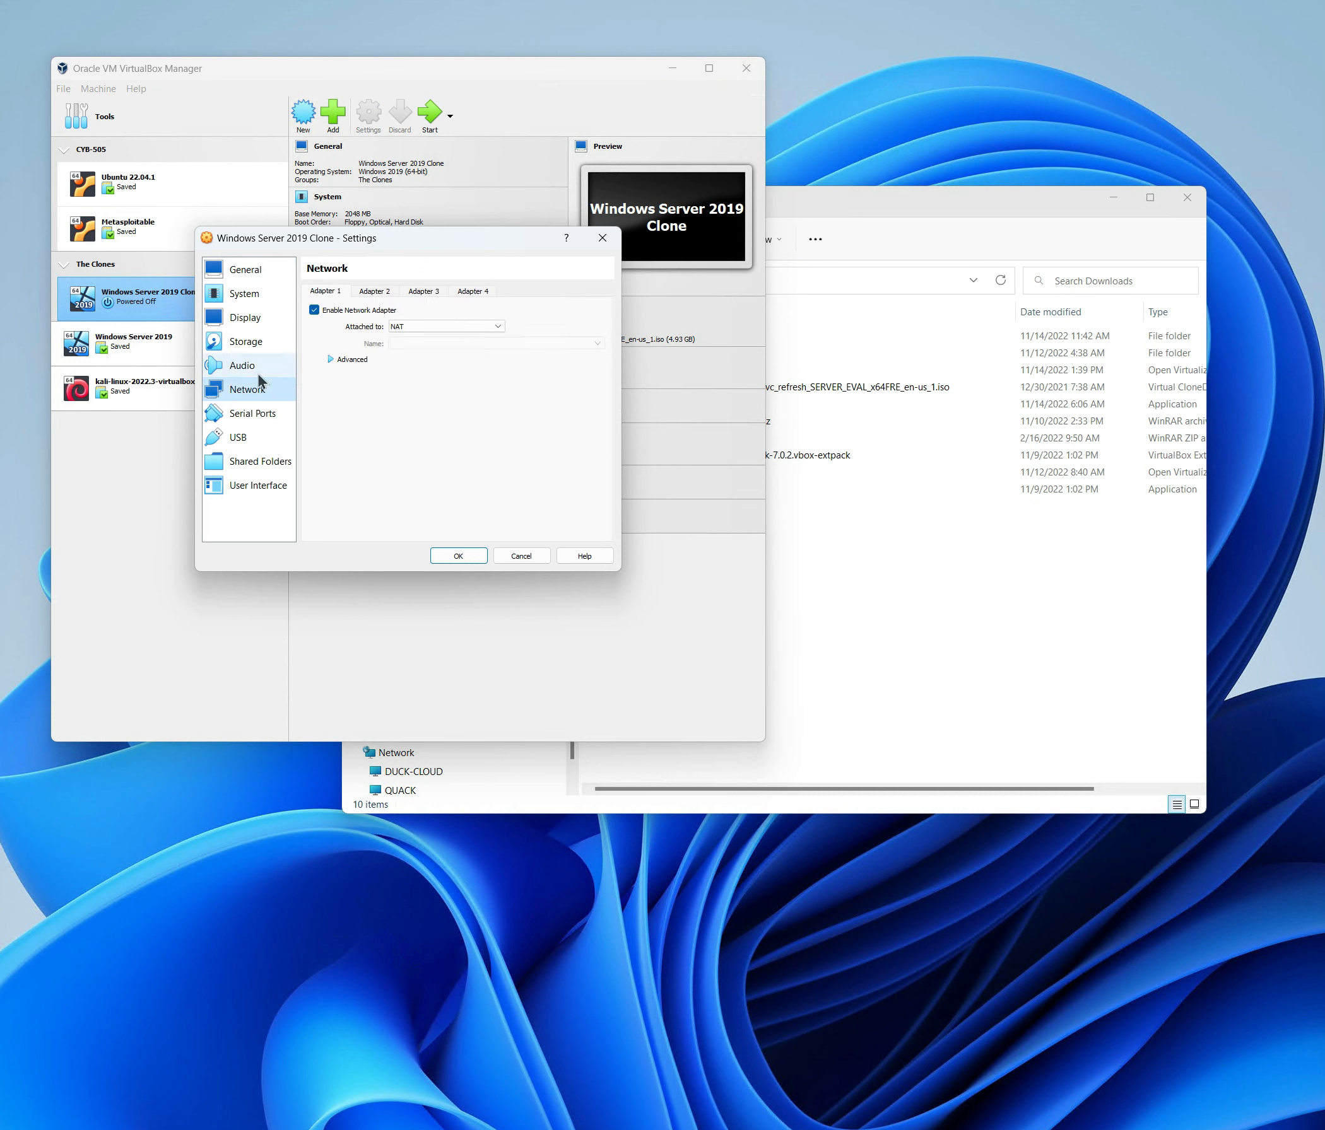
pyautogui.click(257, 345)
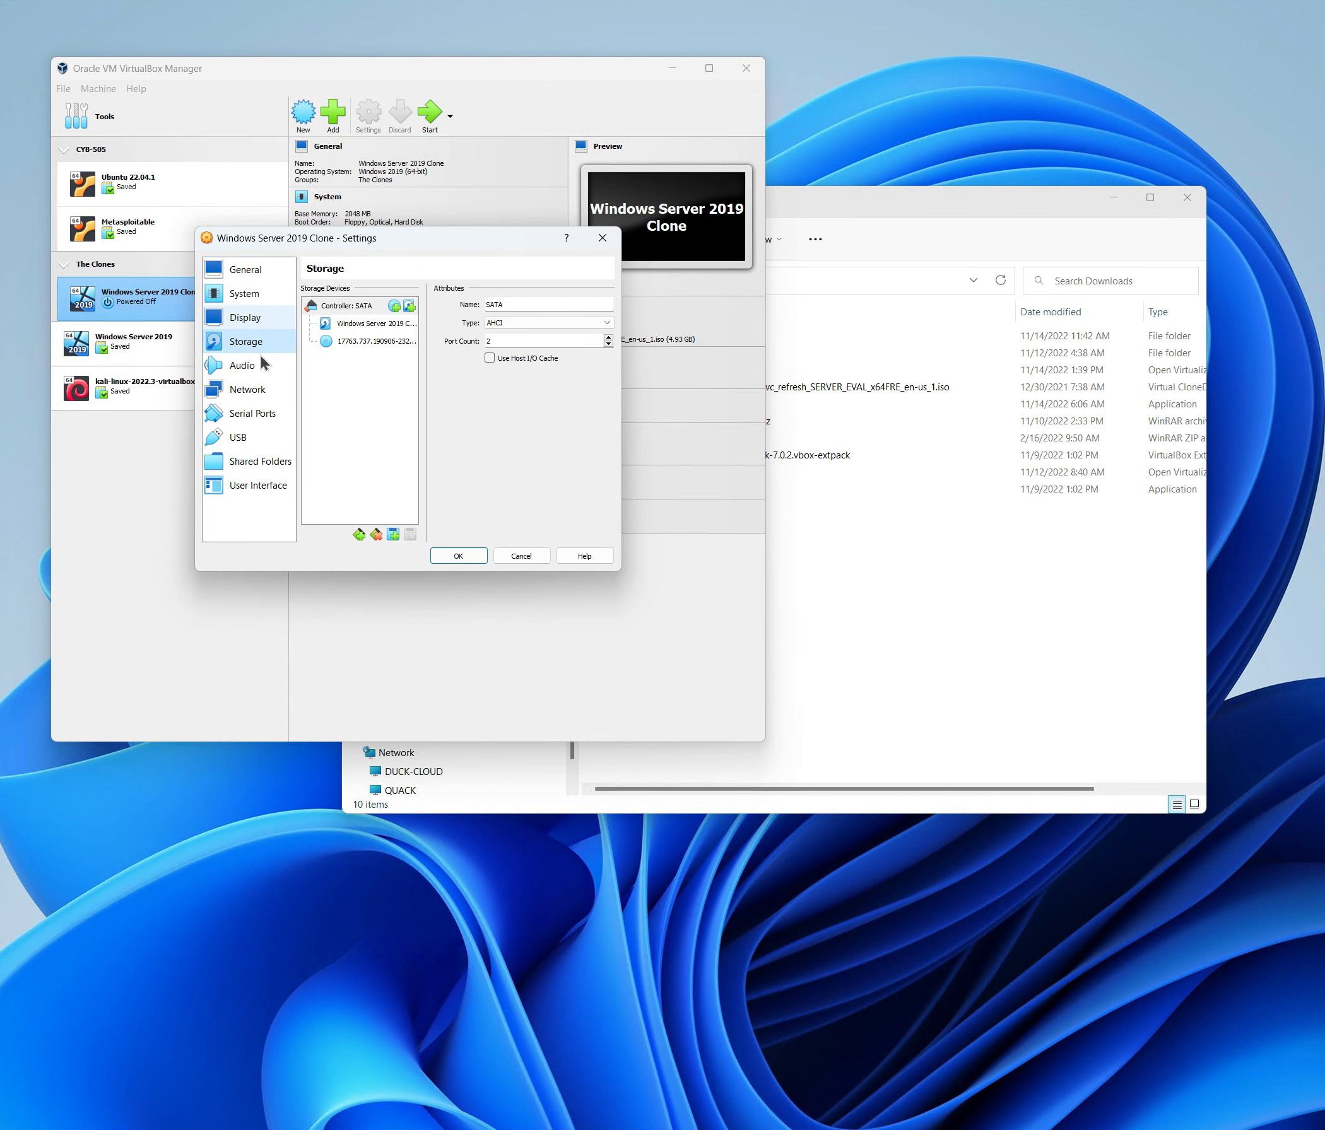
pyautogui.click(249, 296)
pyautogui.click(247, 318)
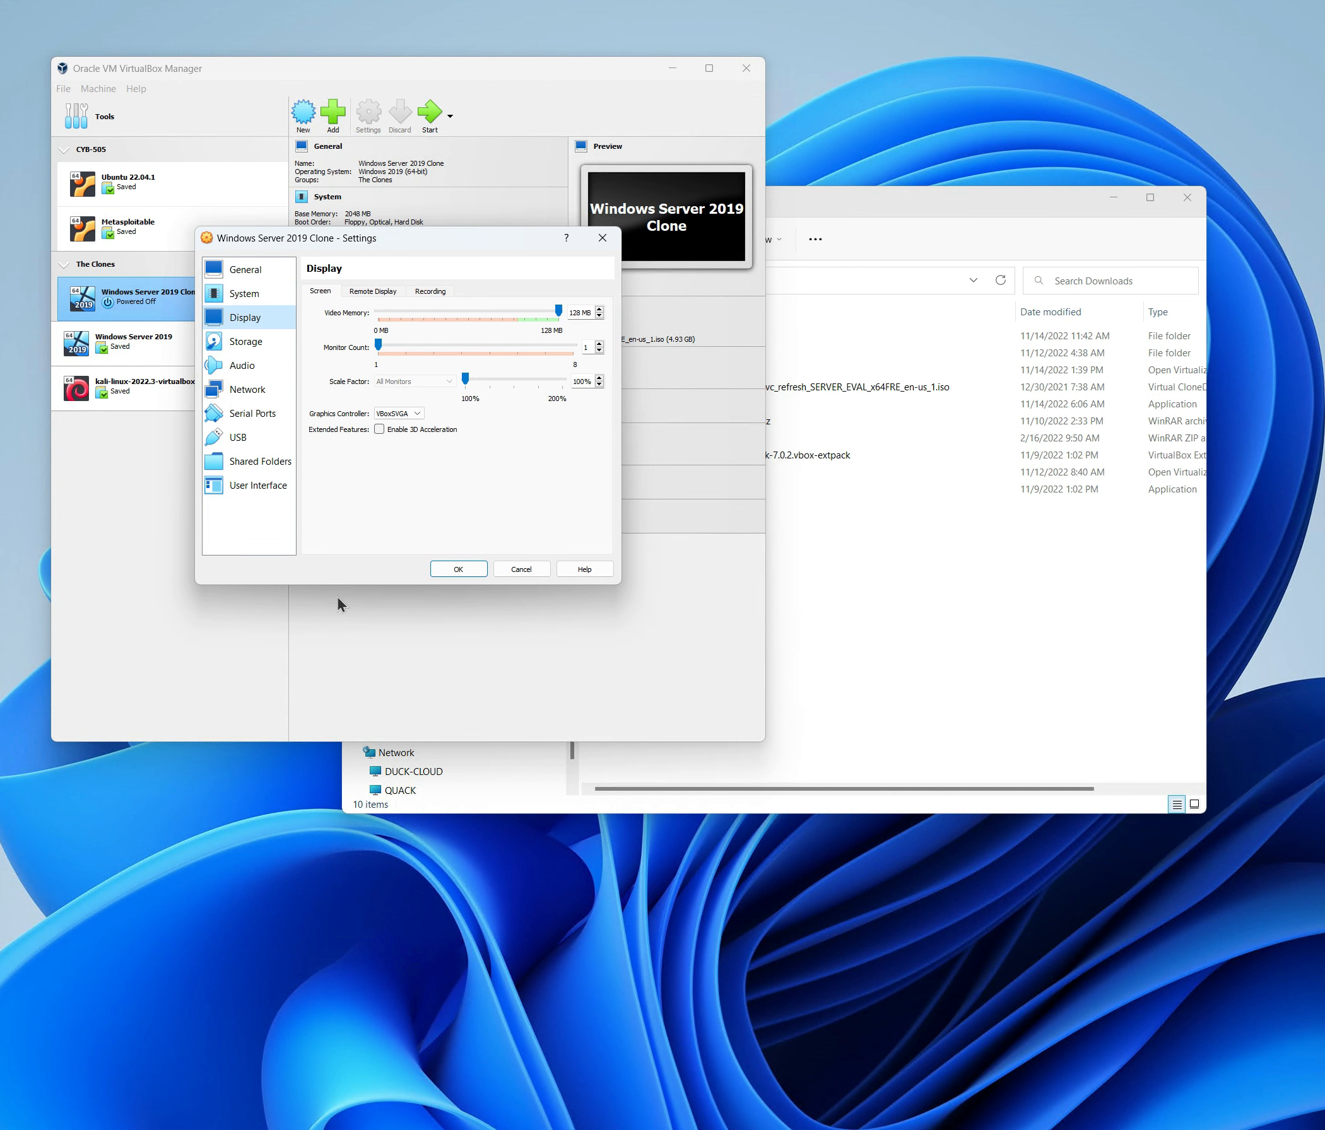
pyautogui.click(522, 570)
pyautogui.click(90, 337)
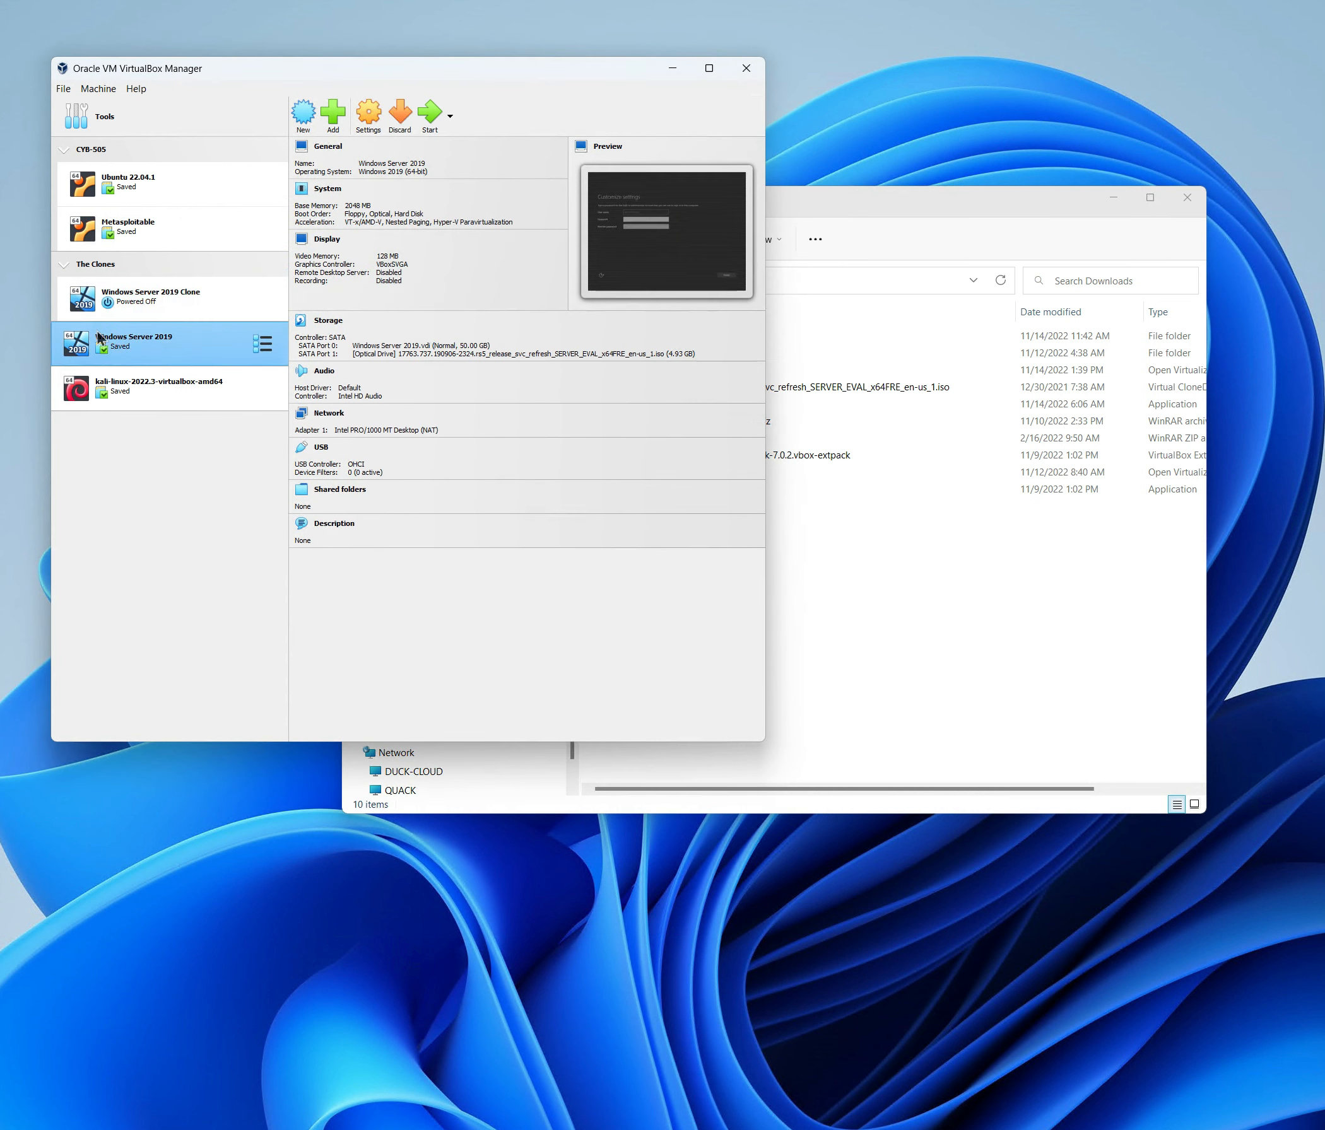
pyautogui.click(370, 125)
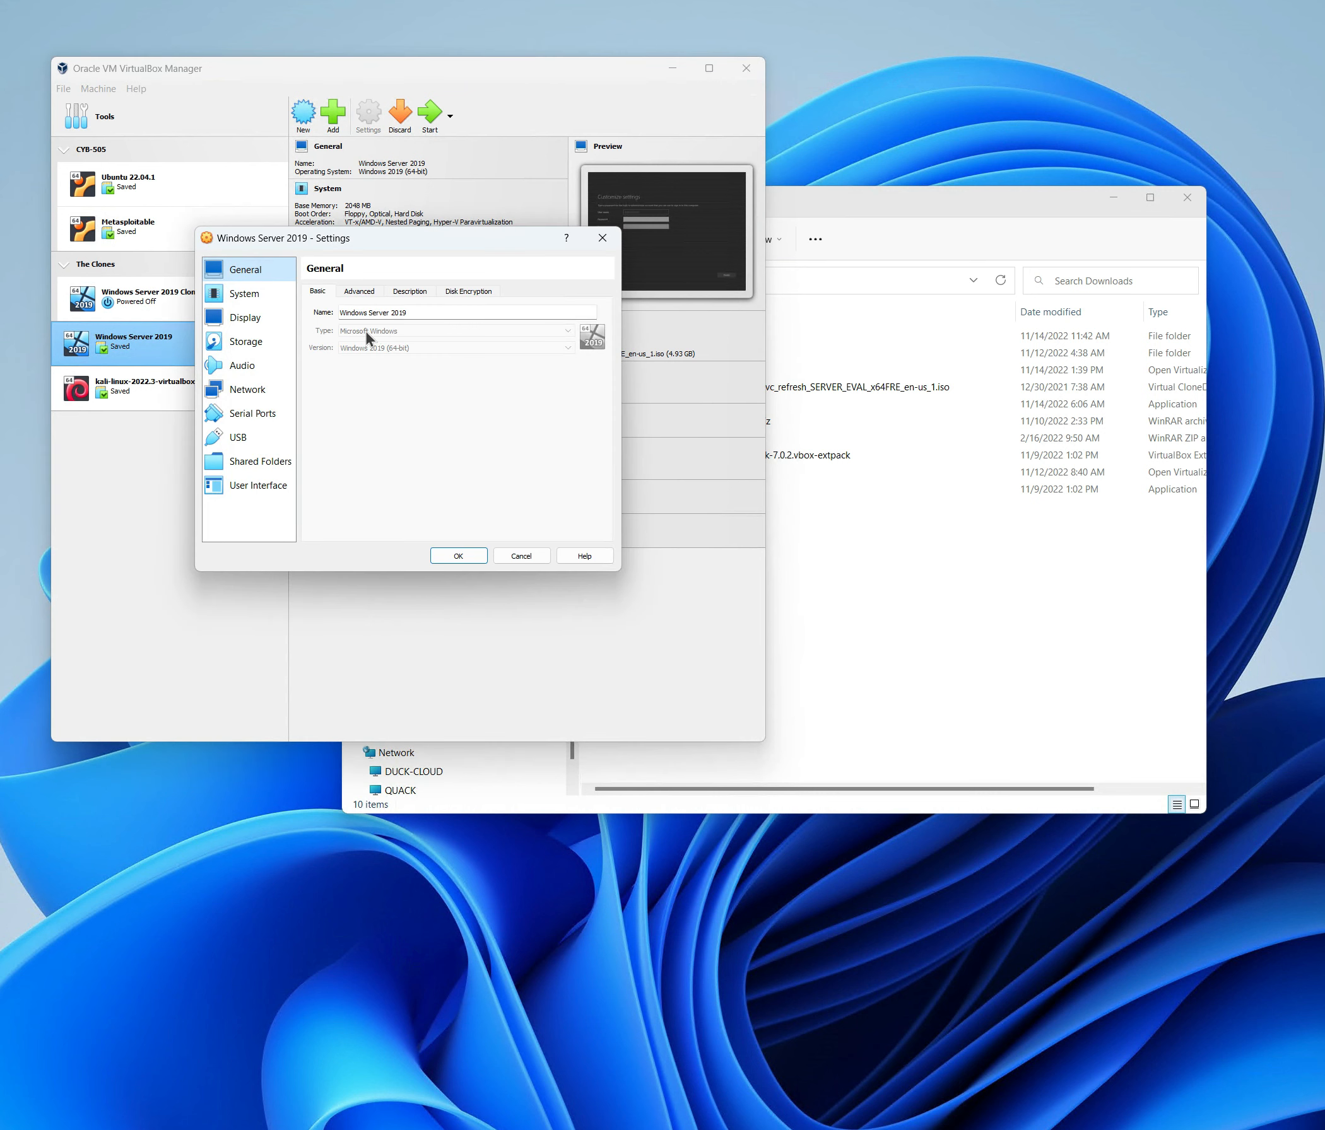
pyautogui.click(248, 389)
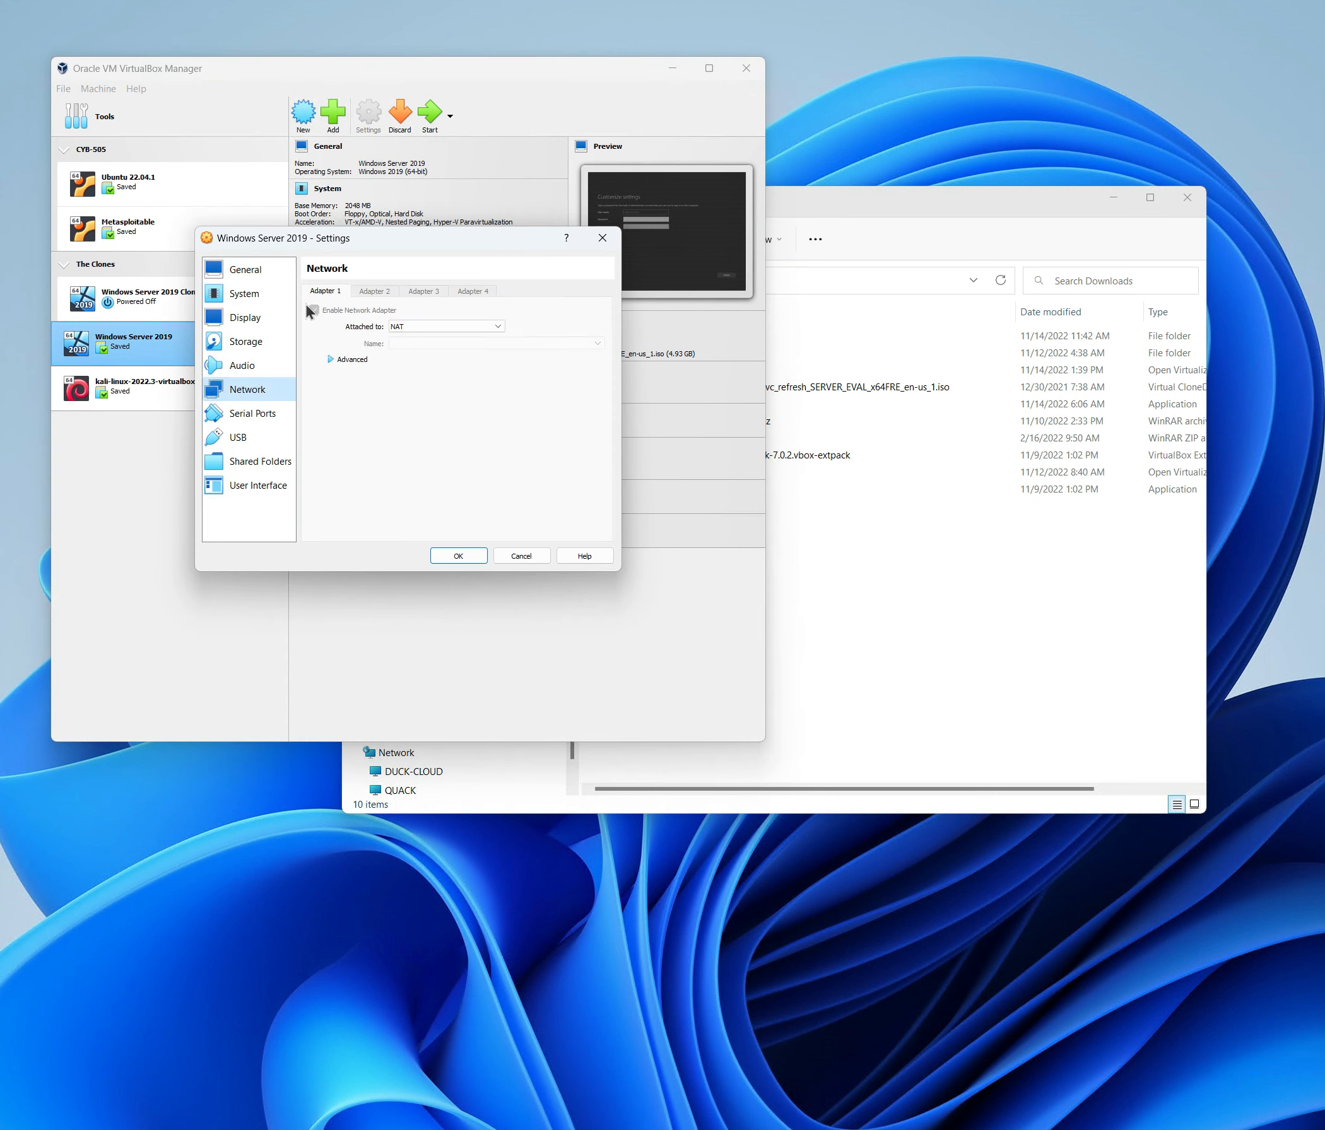
pyautogui.click(522, 557)
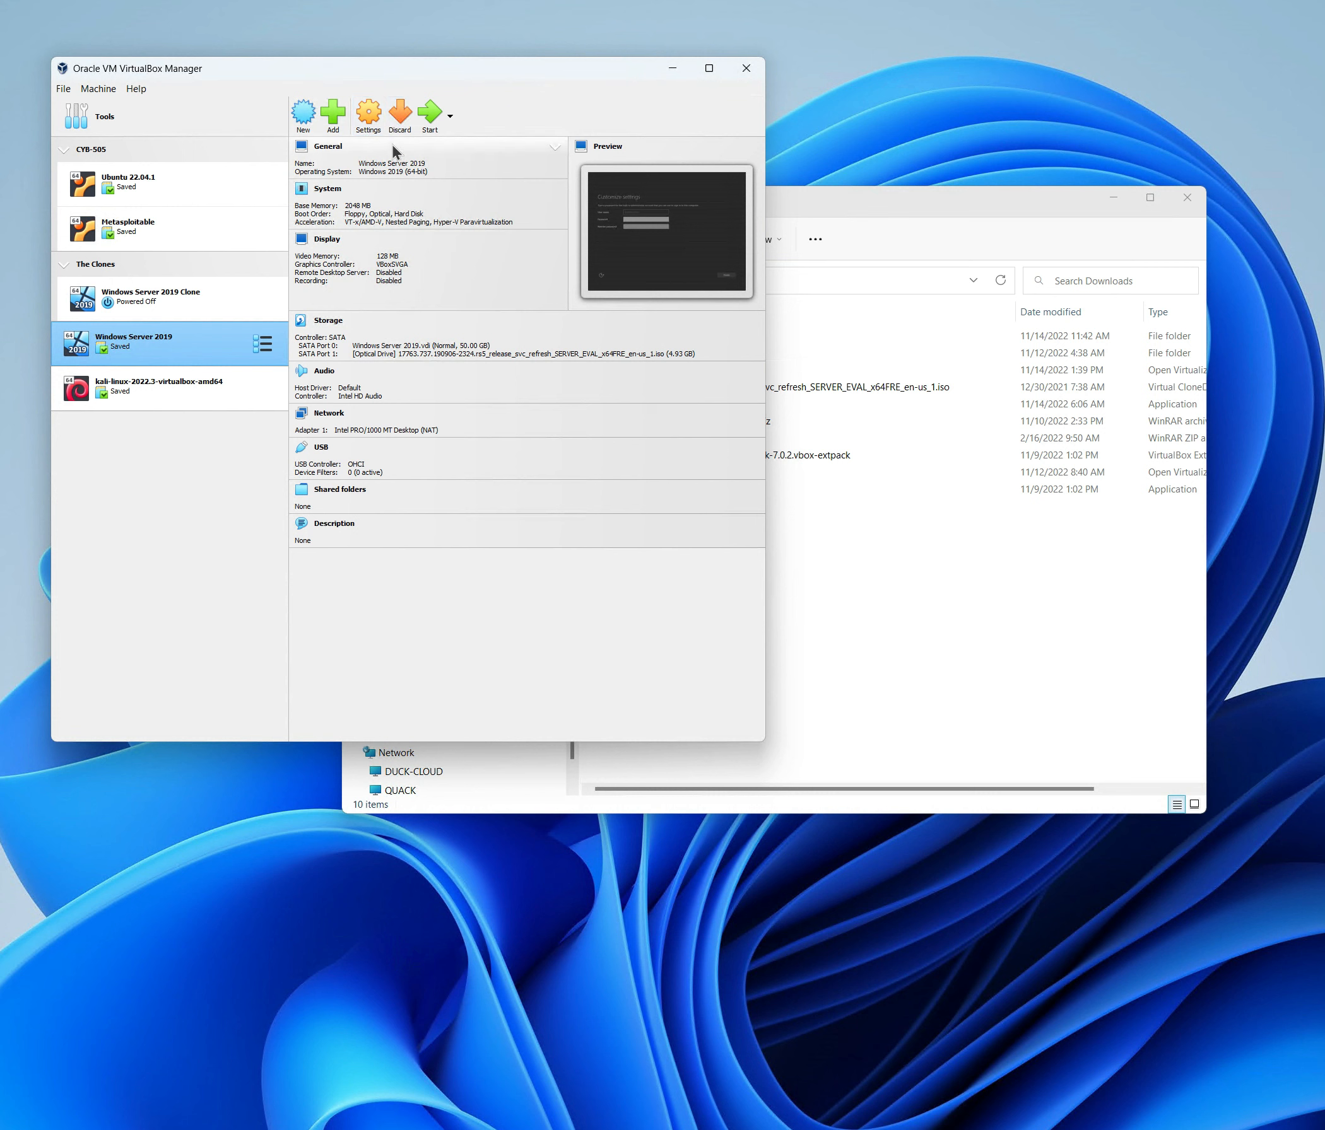
pyautogui.click(451, 117)
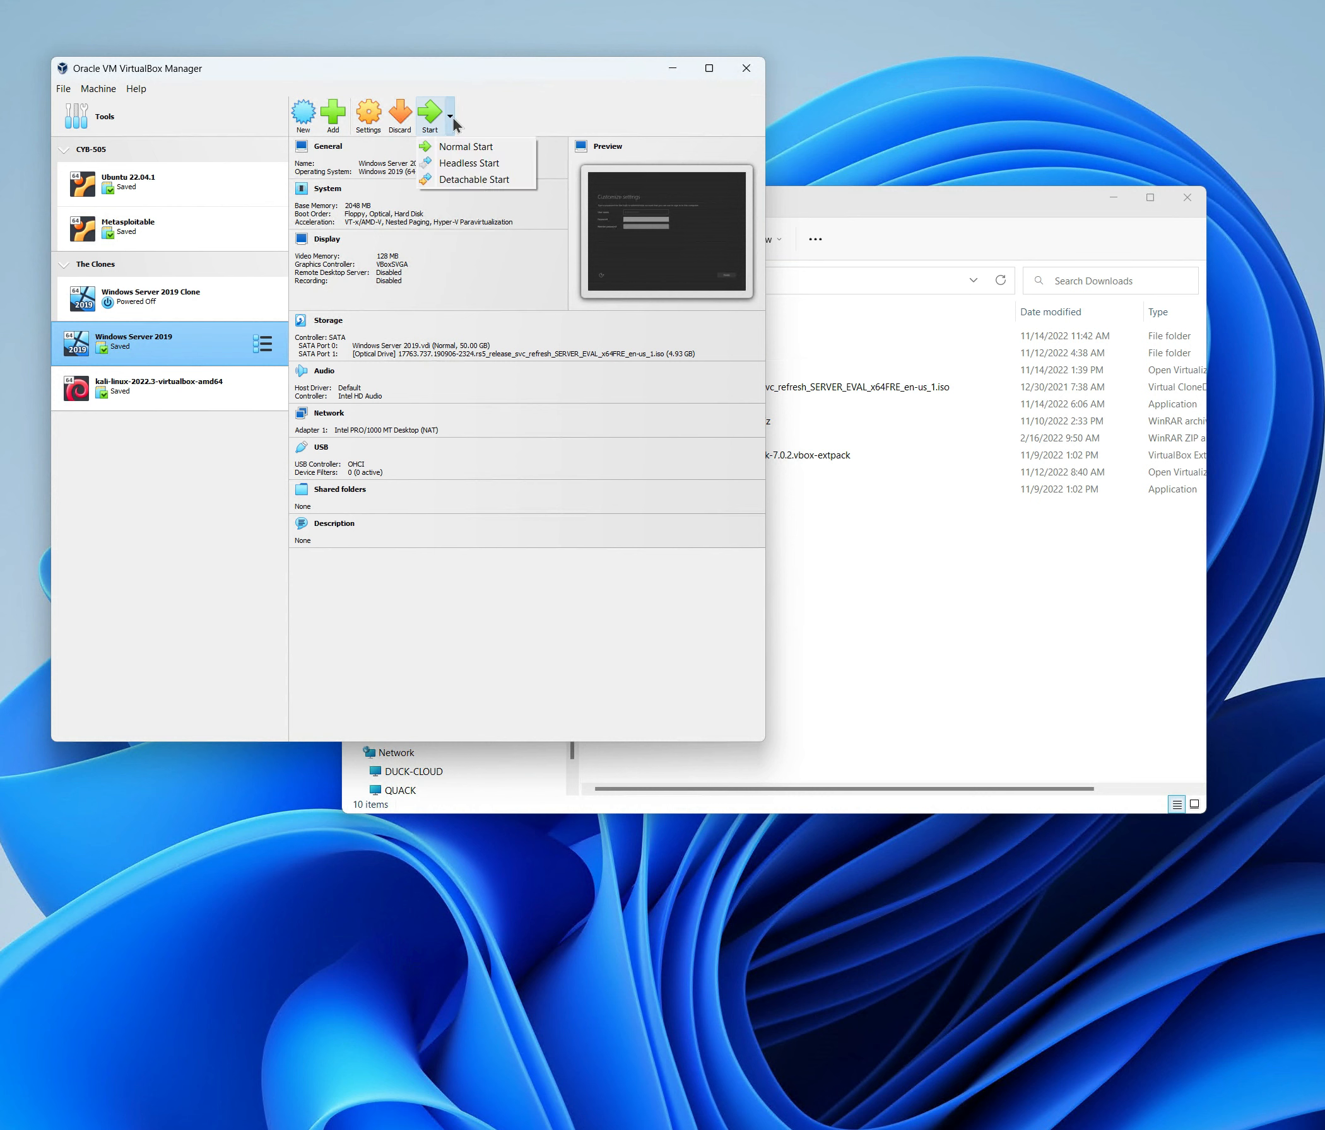
pyautogui.click(555, 97)
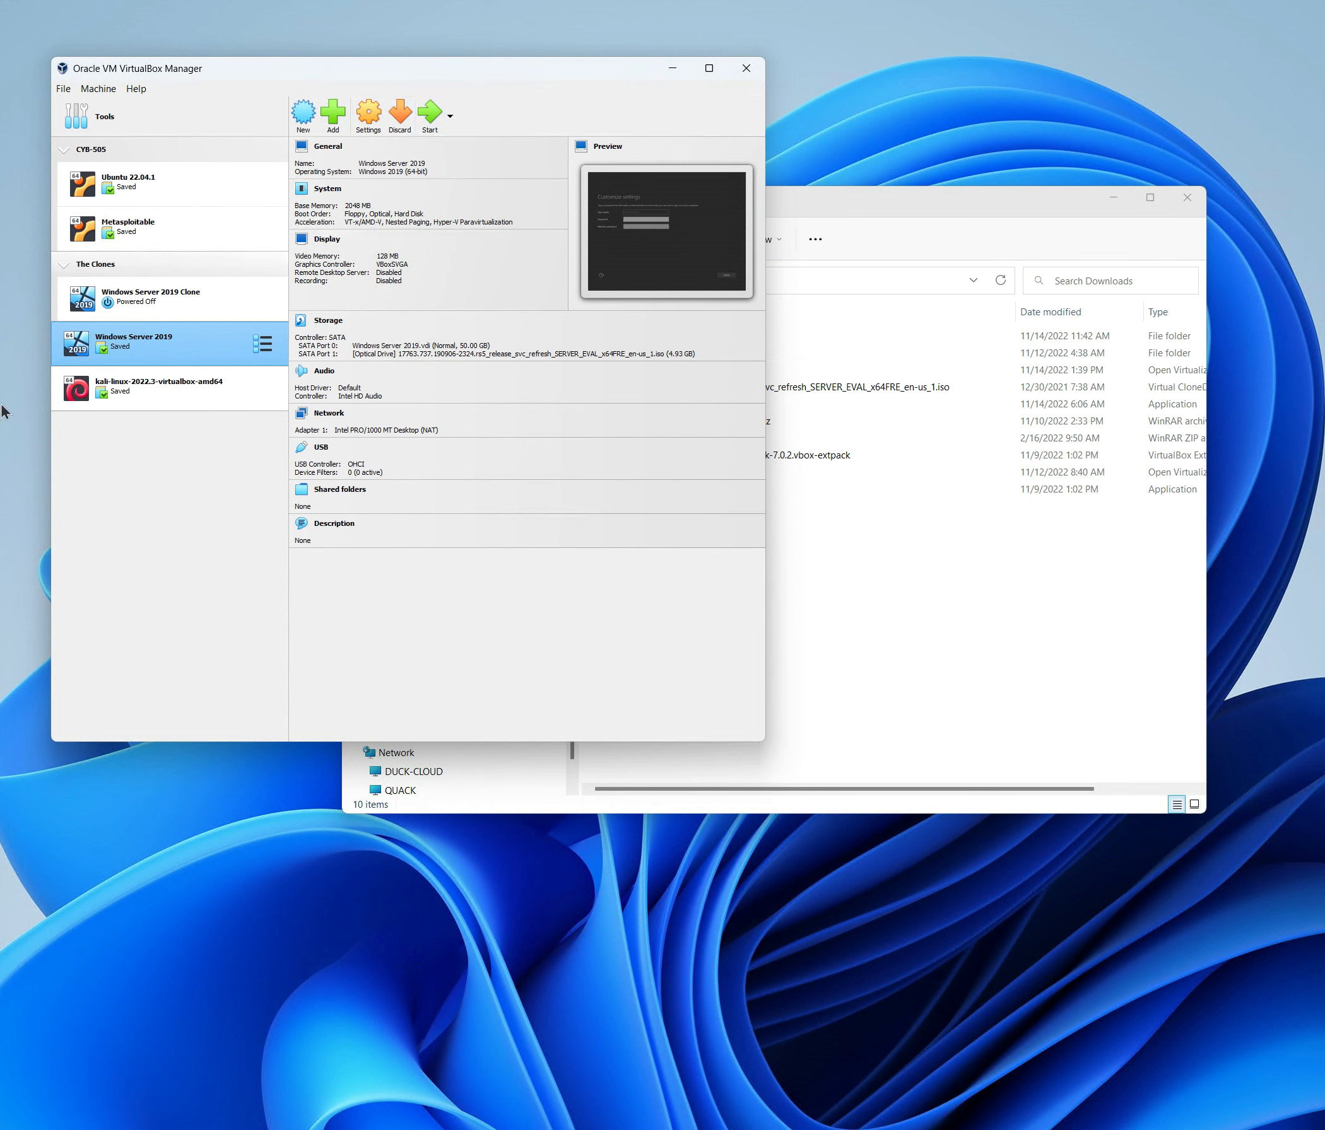
pyautogui.click(451, 116)
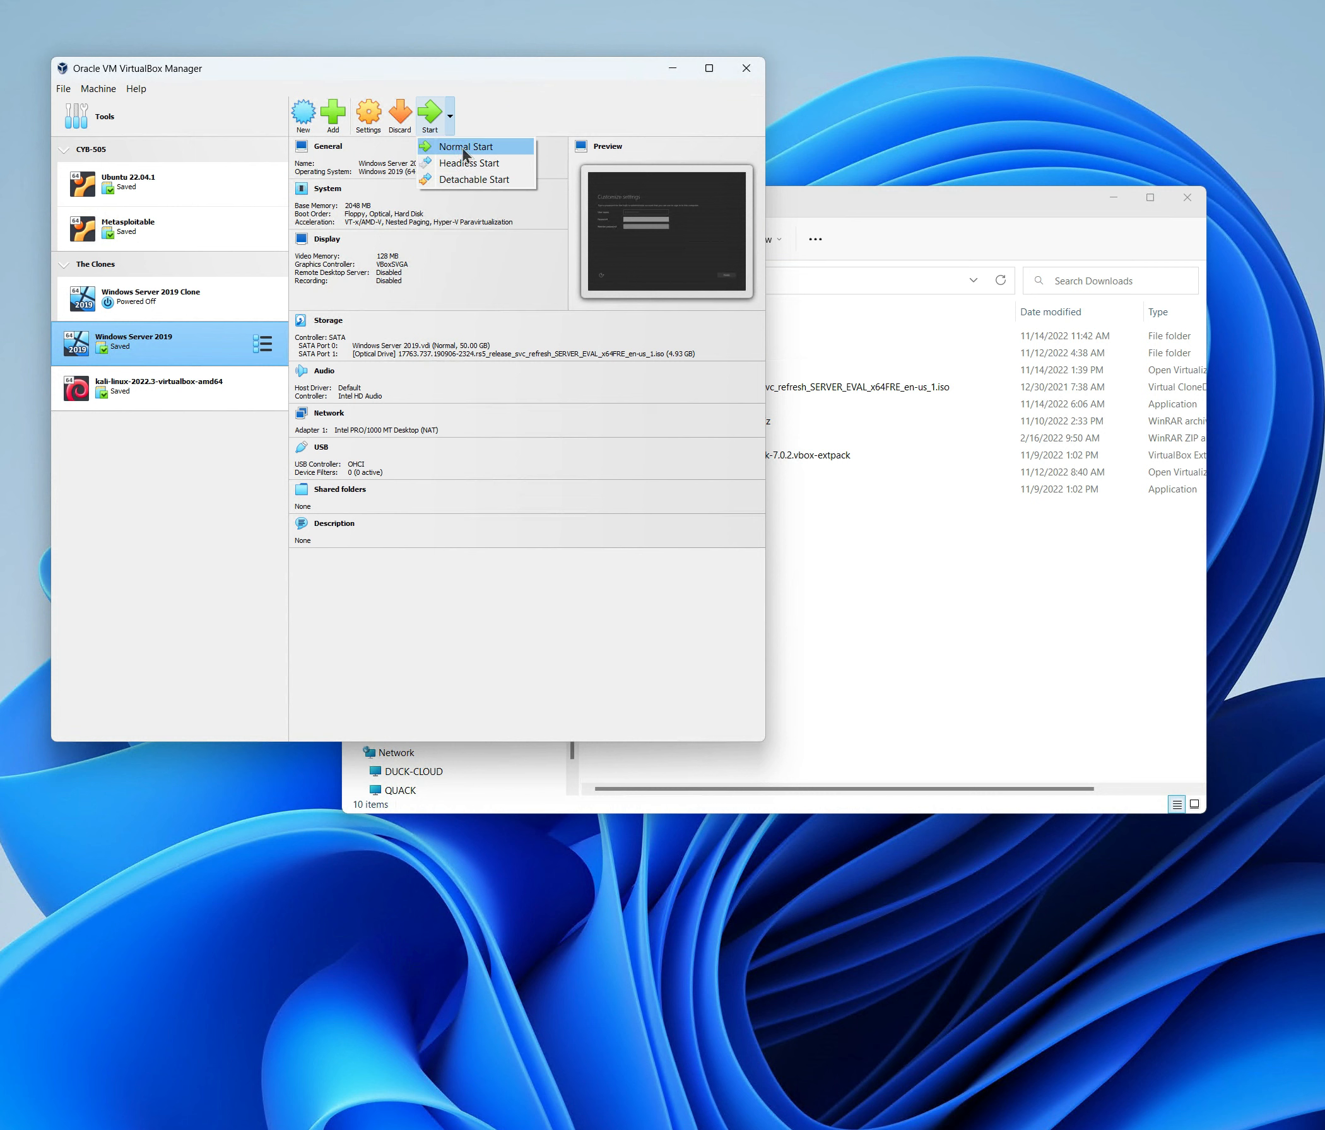
pyautogui.click(191, 549)
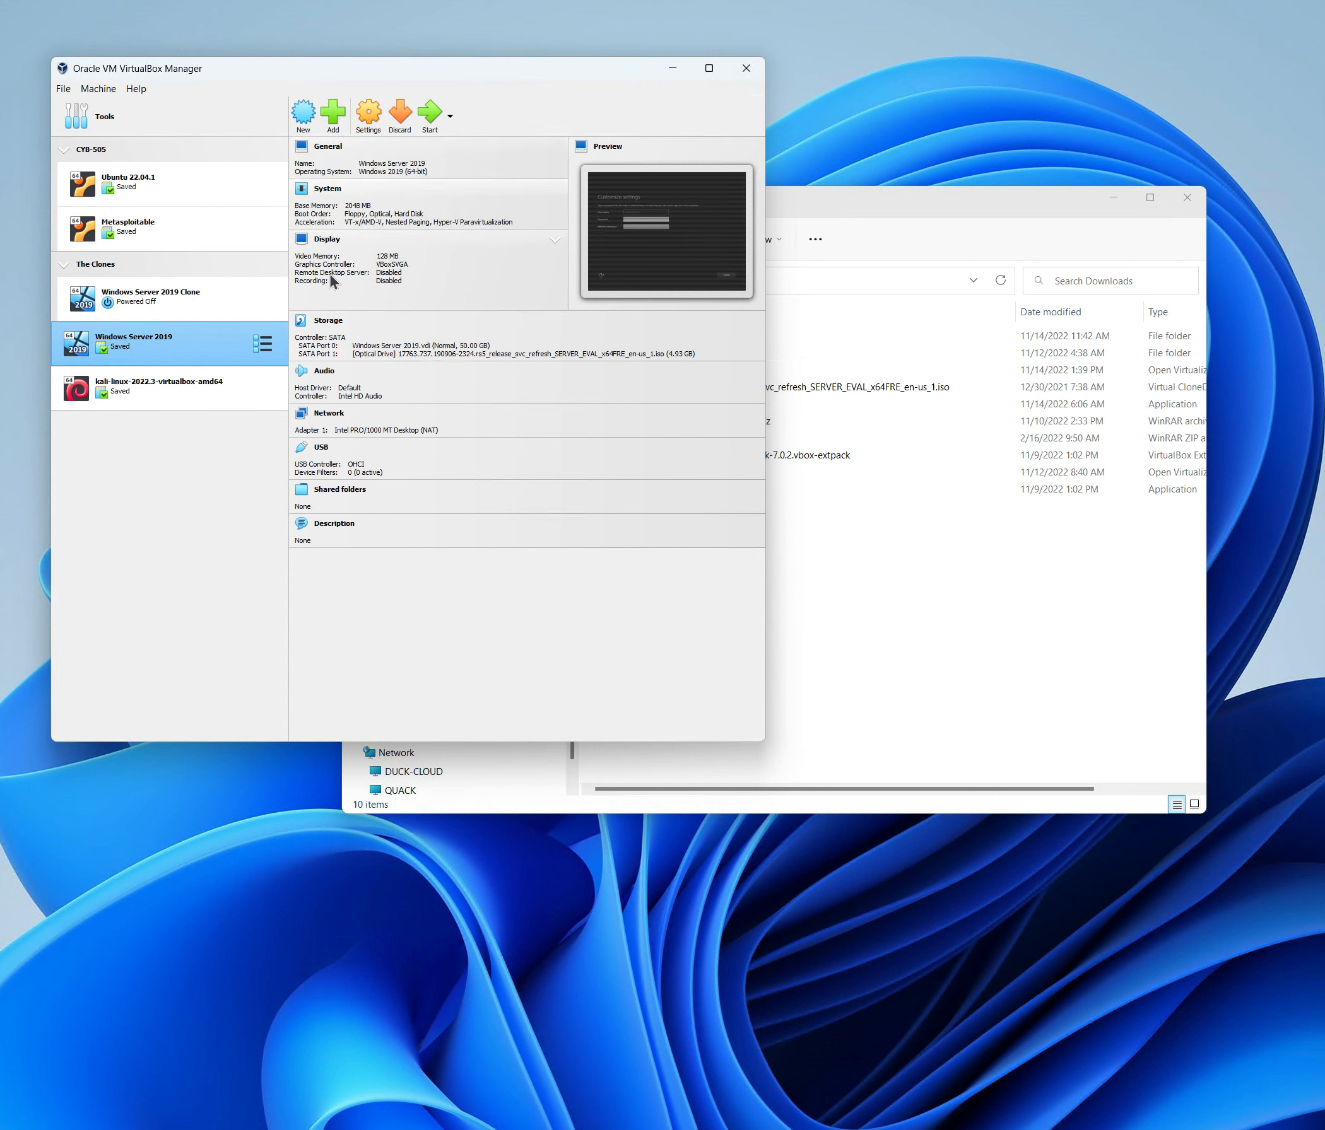
# Show the powered-off Windows Server 2019 Clone's details: 2048 MB memory and a NAT adapter.
pyautogui.click(183, 307)
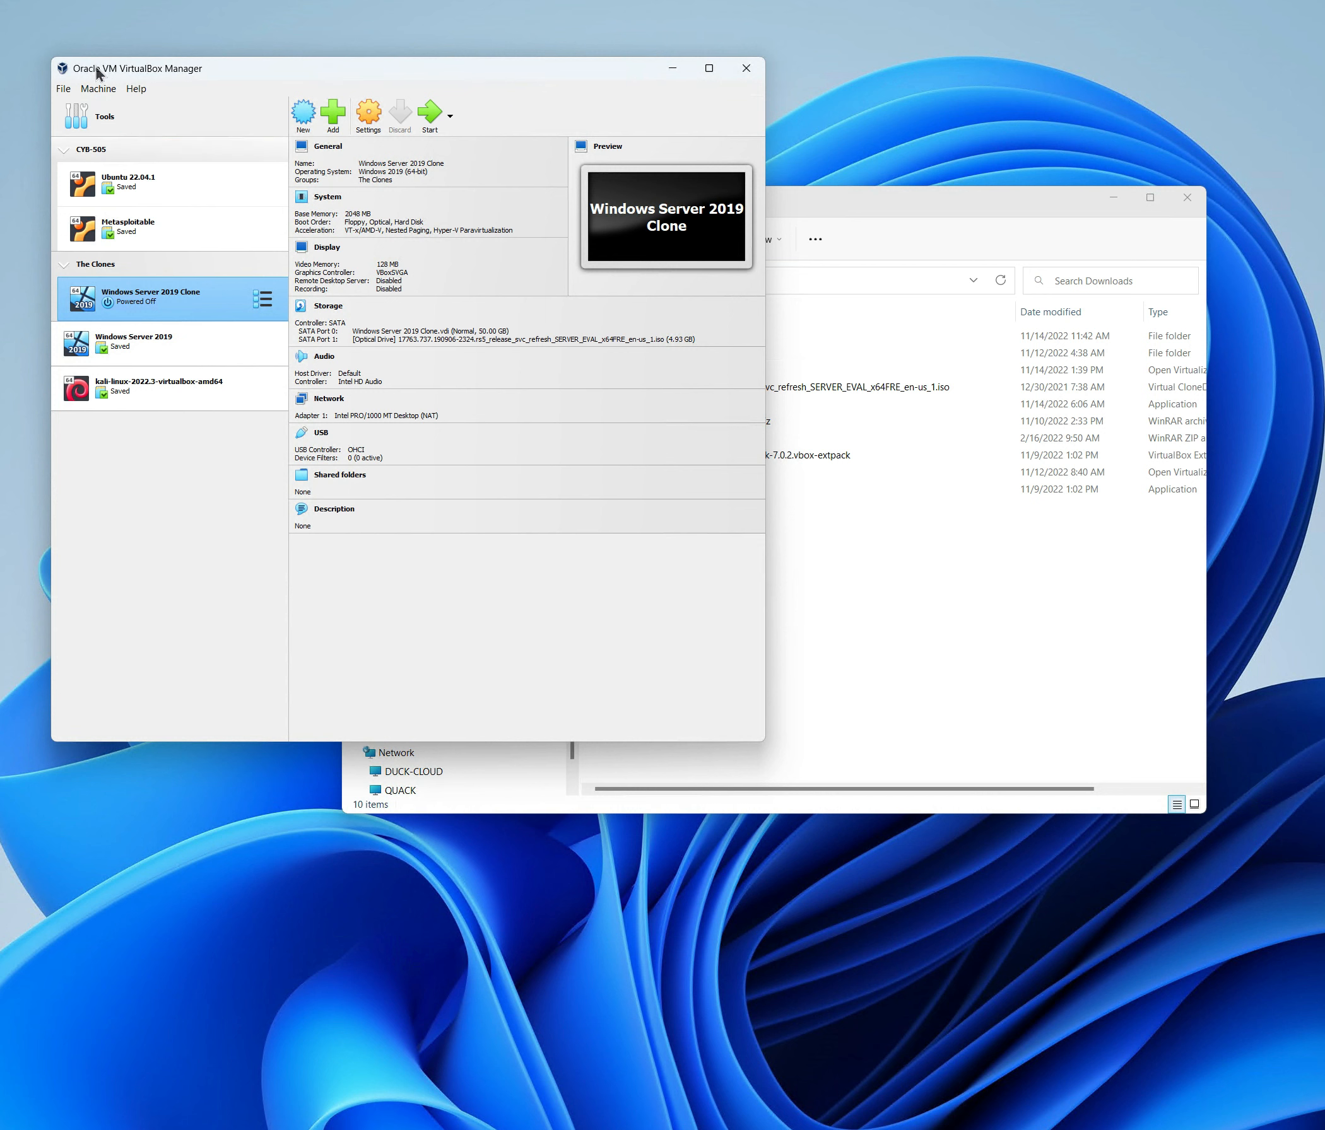
pyautogui.click(62, 90)
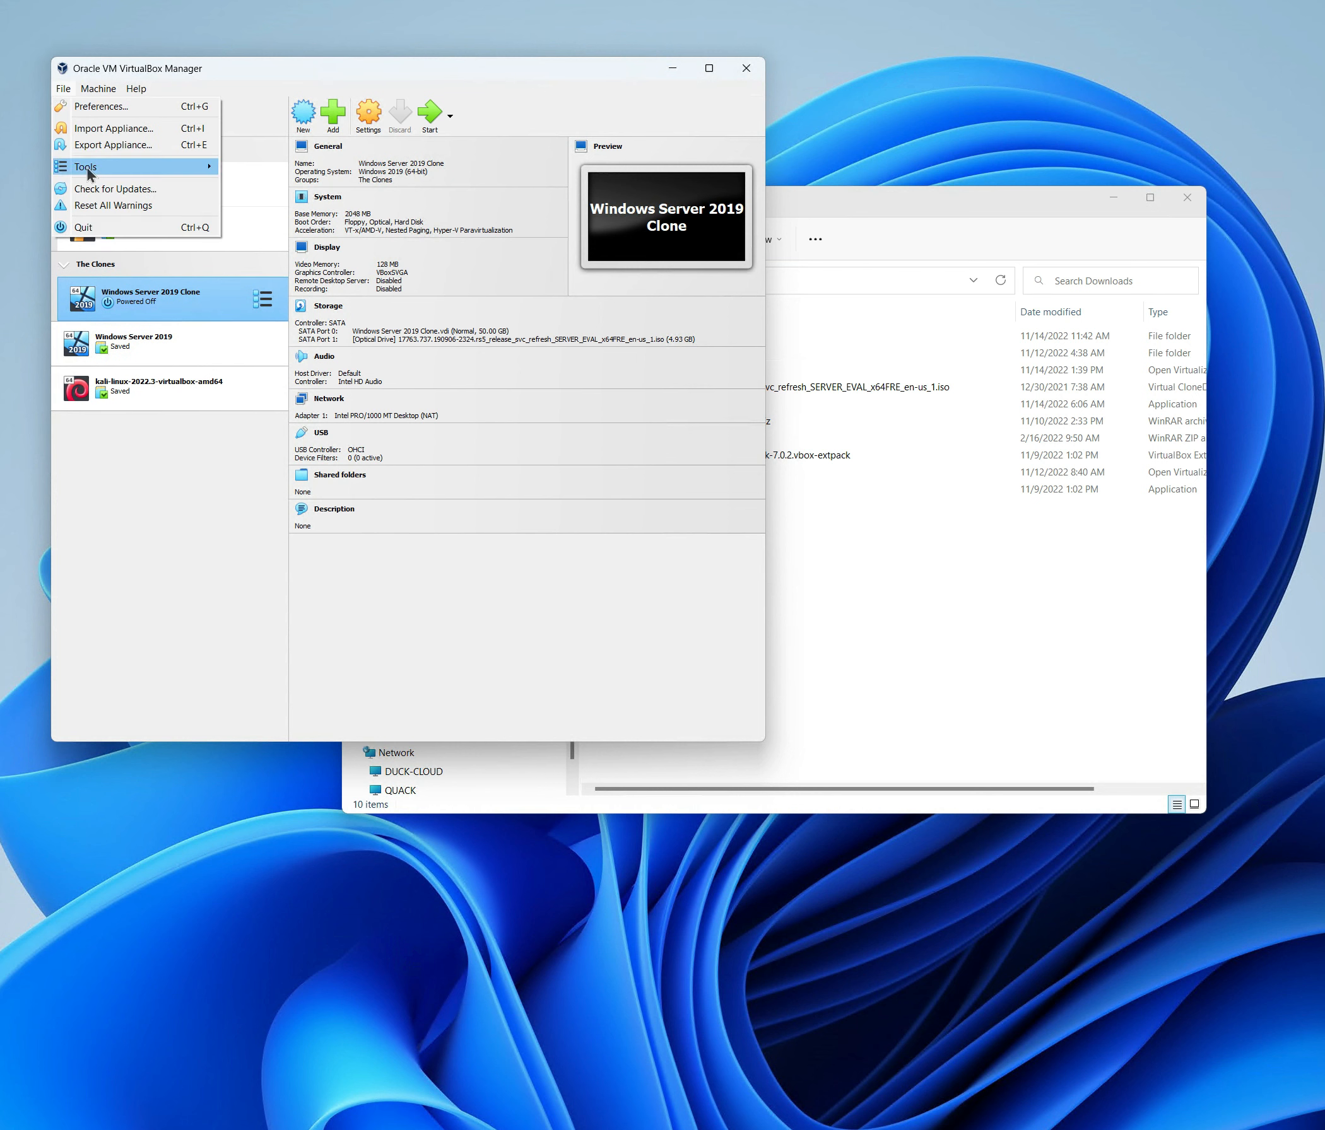
pyautogui.moveTo(88, 172)
pyautogui.click(229, 554)
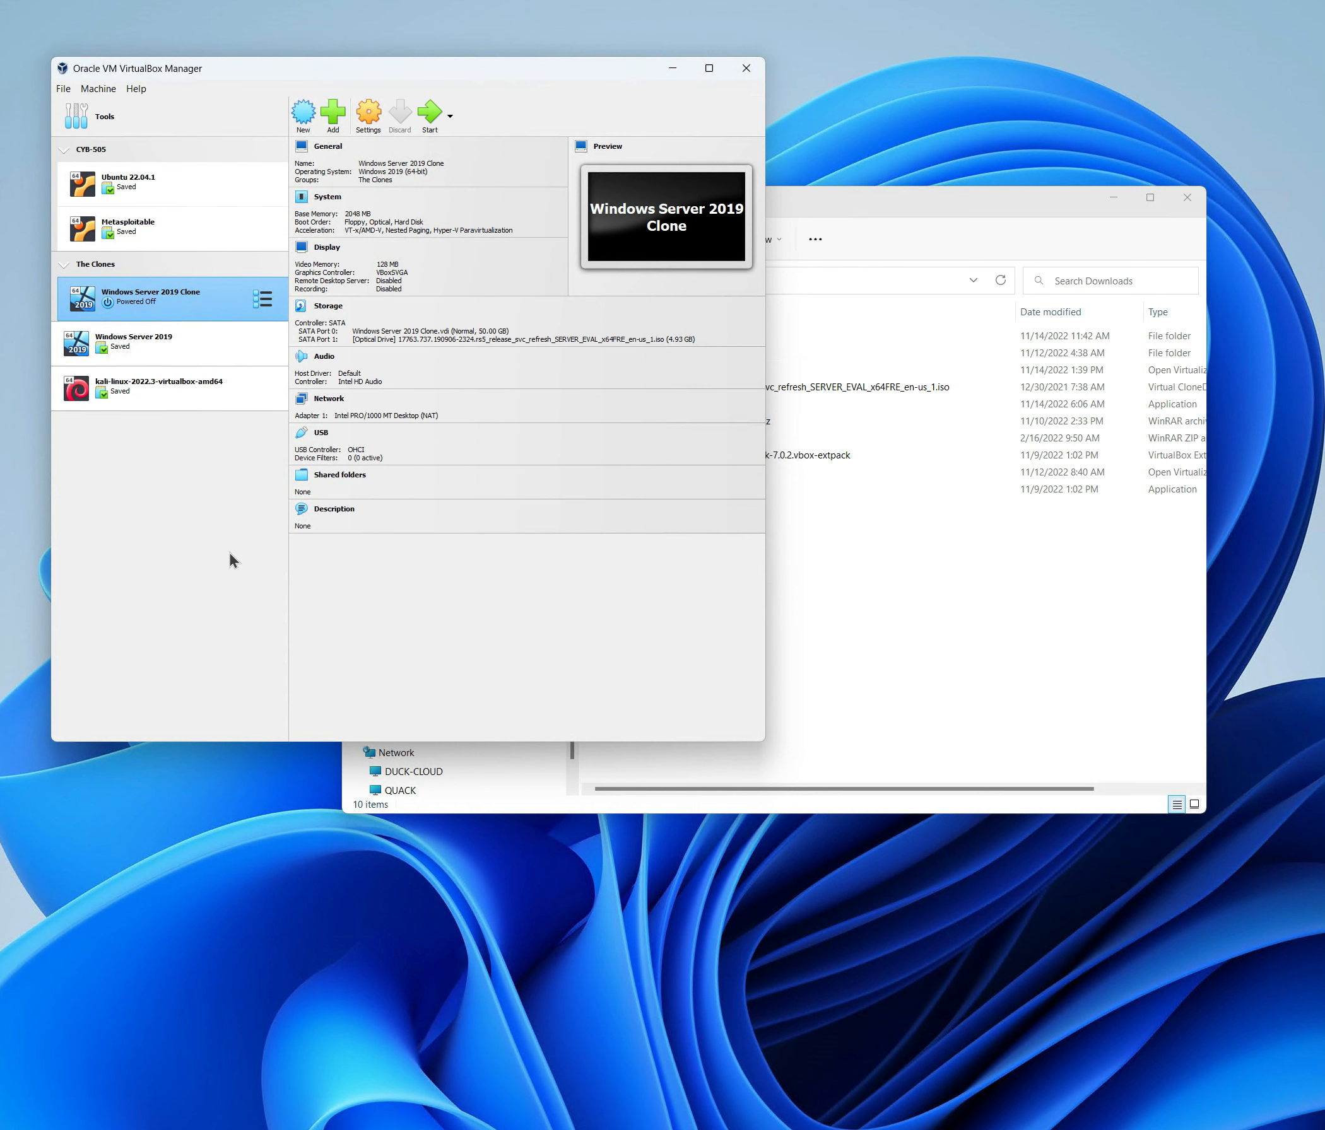